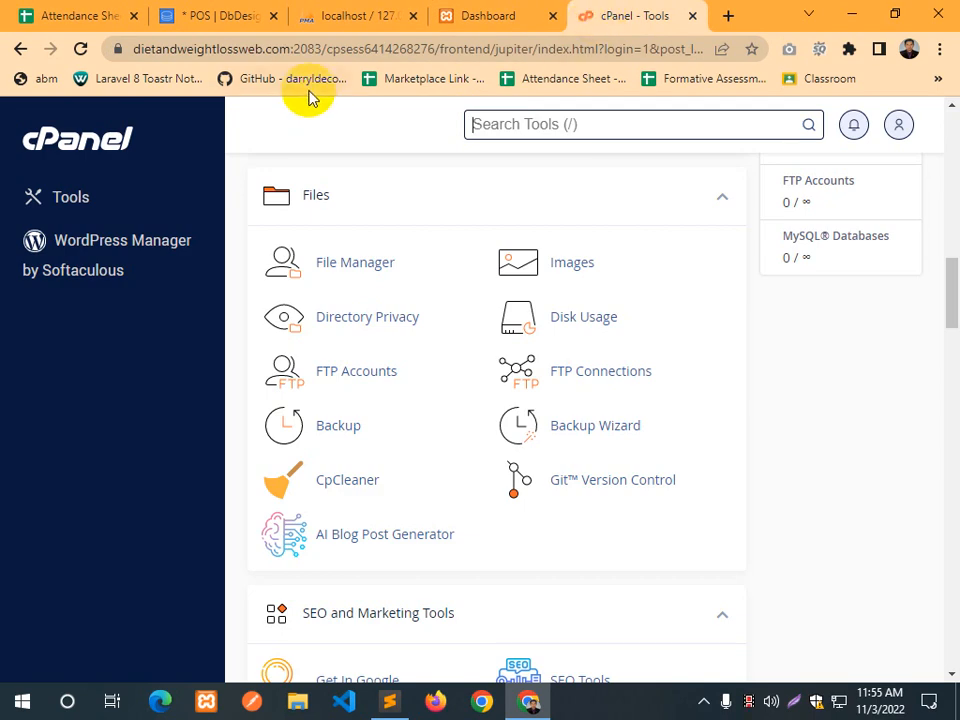
- Copy the cPanel site's domain from the address bar and start a blank new browser tab
left_click_drag(291, 48, 138, 55)
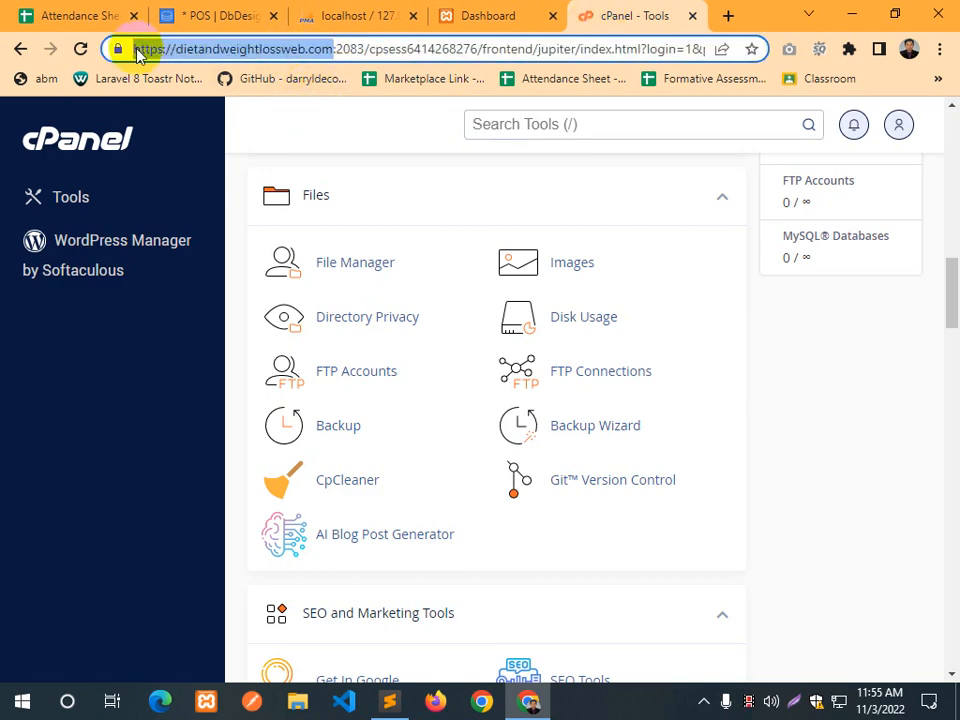
key("ctrl+c")
left_click(722, 17)
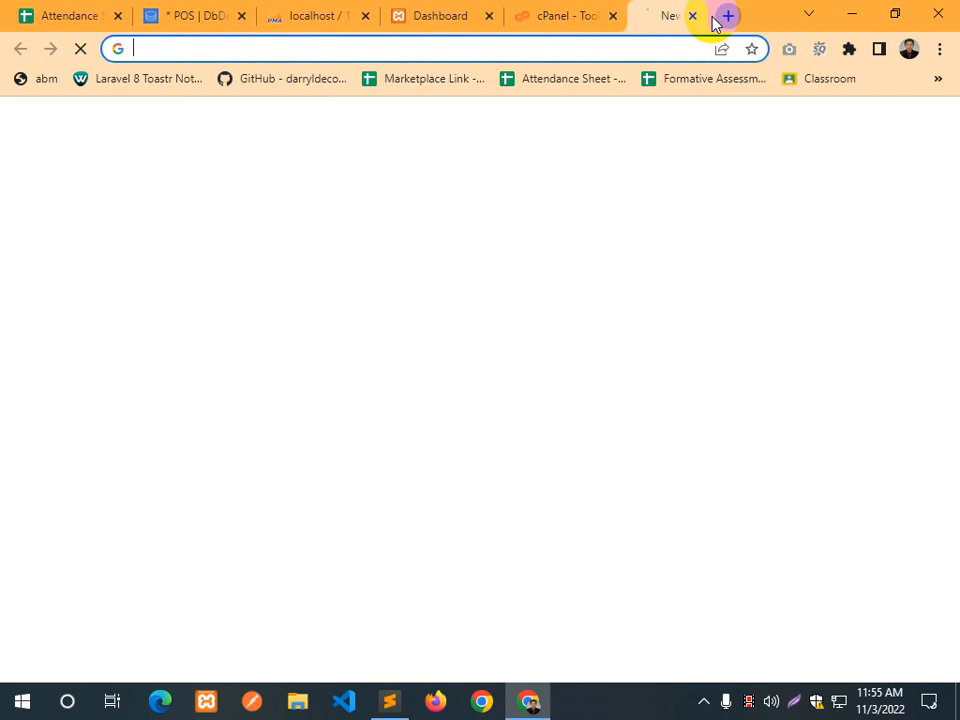
- Load the copied domain to view ServerNeed's default welcome page, then go back to cPanel Tools
key("ctrl+v")
key("Return")
scroll(596, 328, "down", 3)
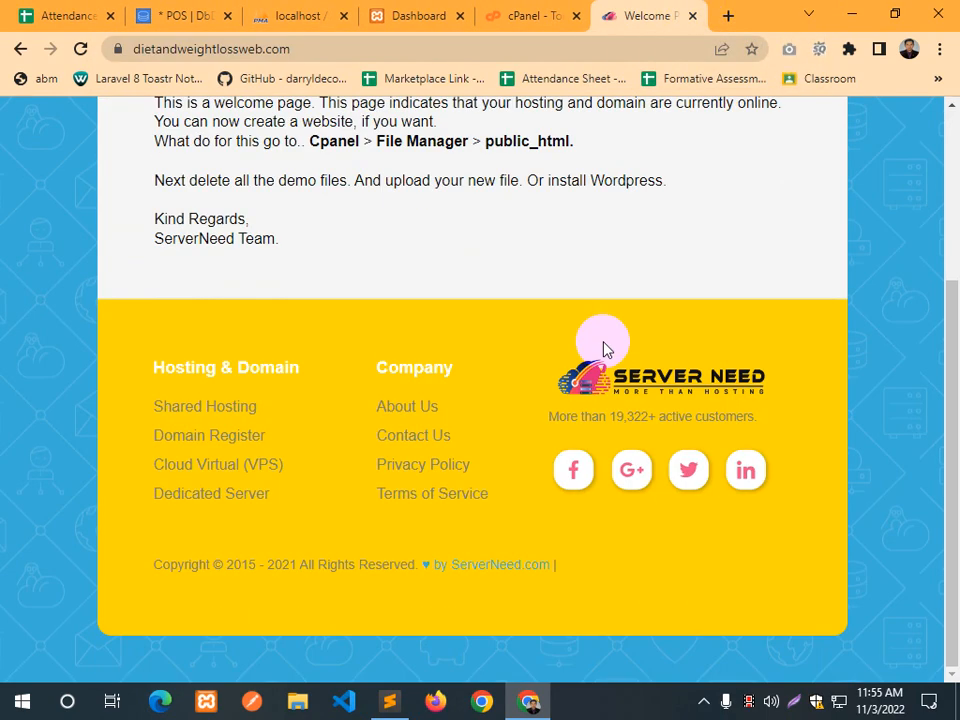
scroll(603, 343, "up", 2)
left_click_drag(598, 467, 72, 252)
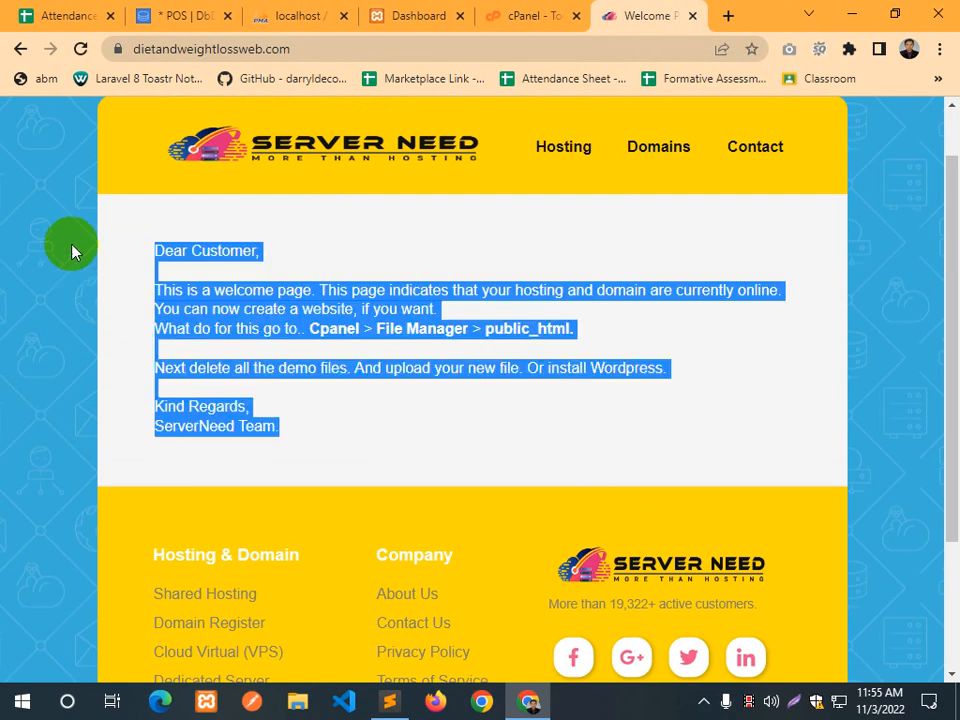
left_click(420, 220)
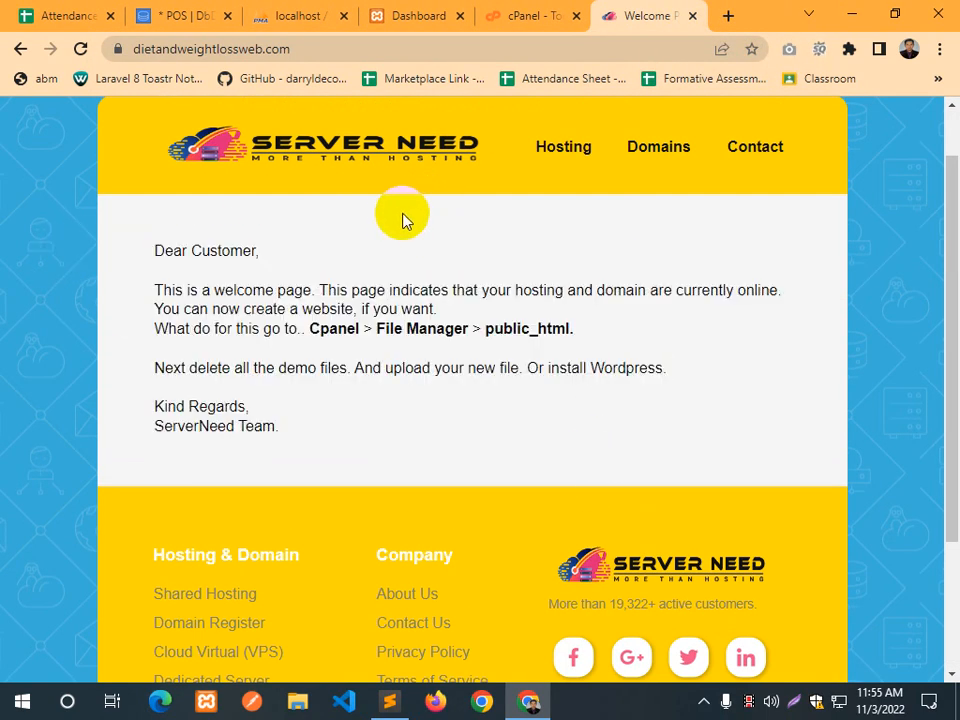
left_click(525, 16)
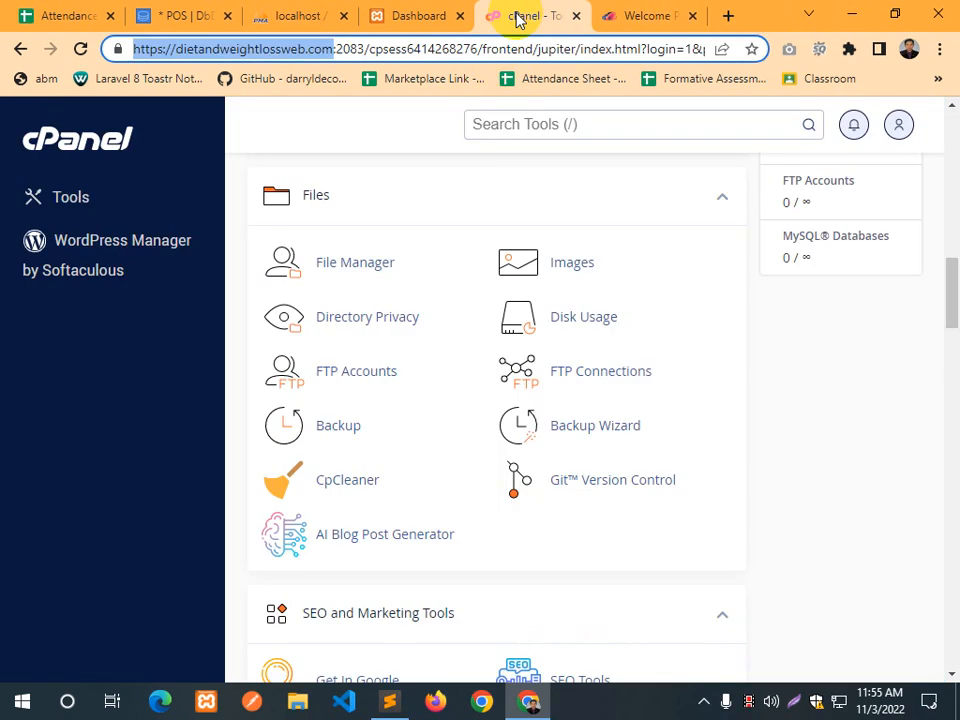
- Search the cPanel tools for 'data' and go to MySQL® Databases
scroll(499, 279, "up", 8)
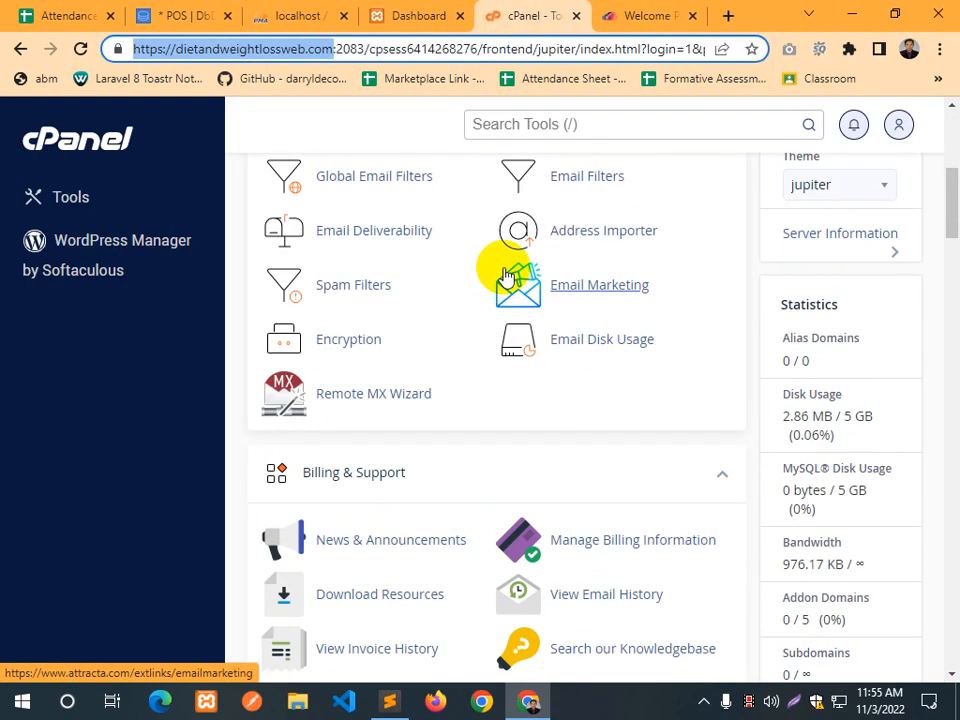
scroll(510, 276, "up", 5)
left_click(489, 126)
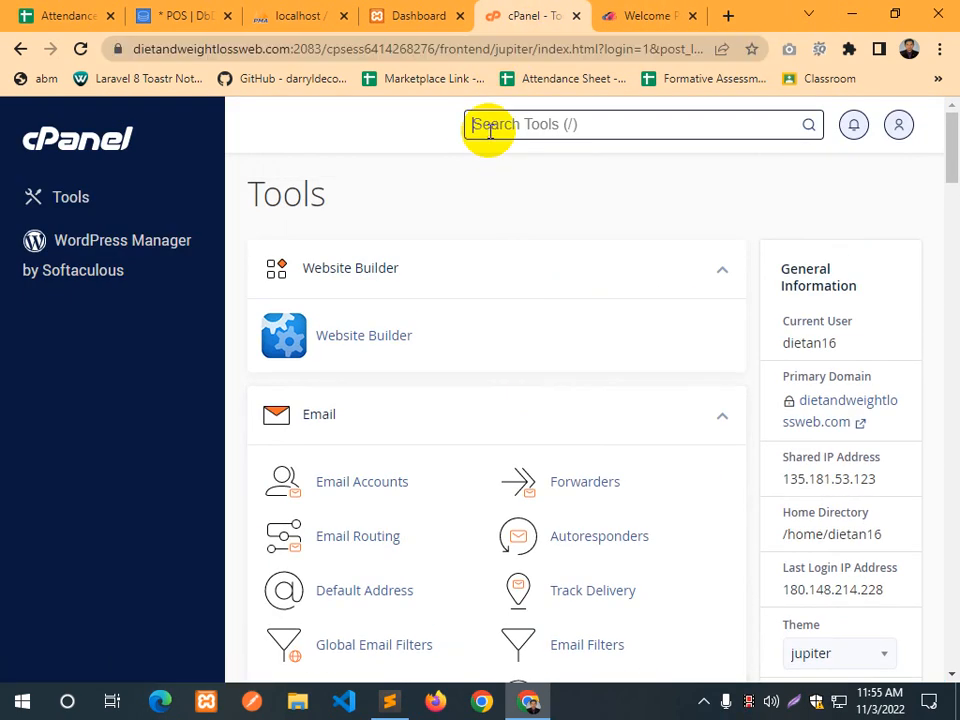
type("data")
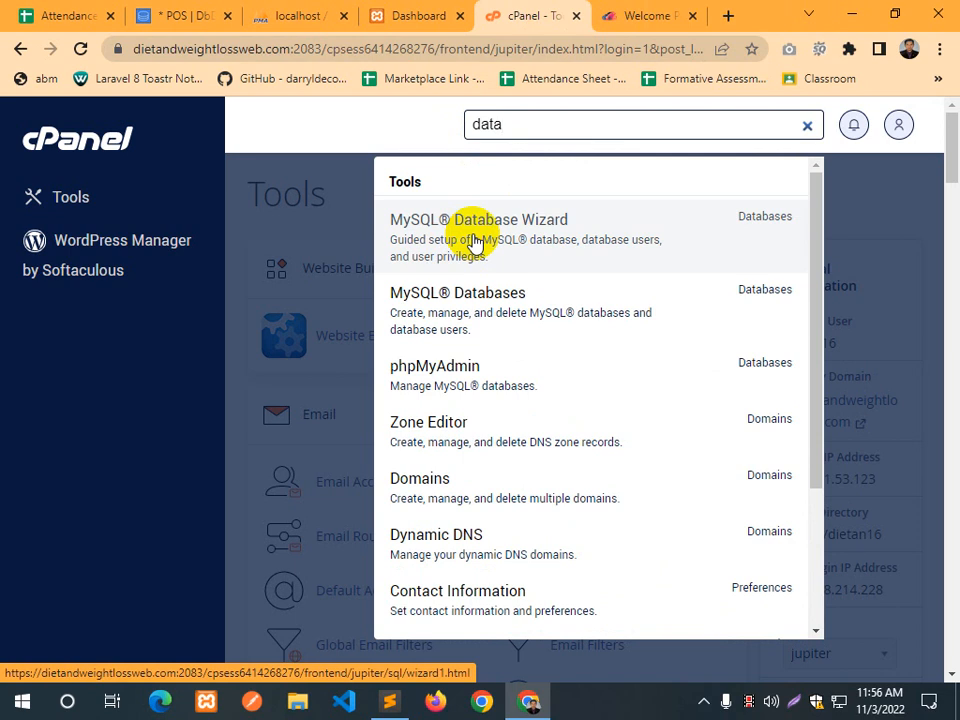
left_click(522, 322)
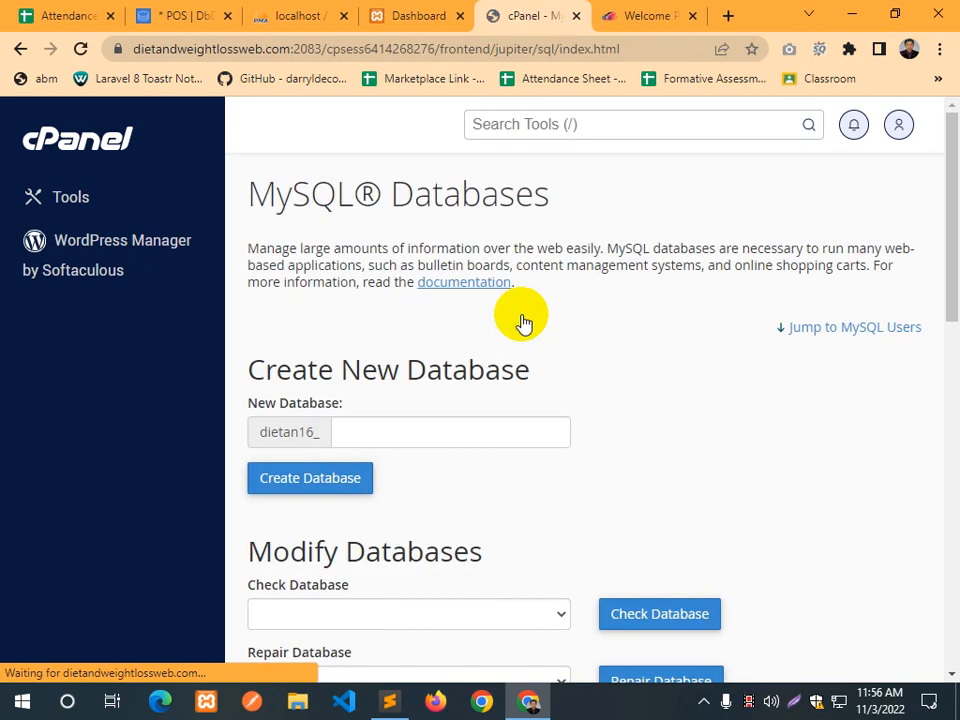
- Point out the dietan16_ prefix in Create New Database and enter 'abm' as a trial name
left_click_drag(265, 369, 377, 369)
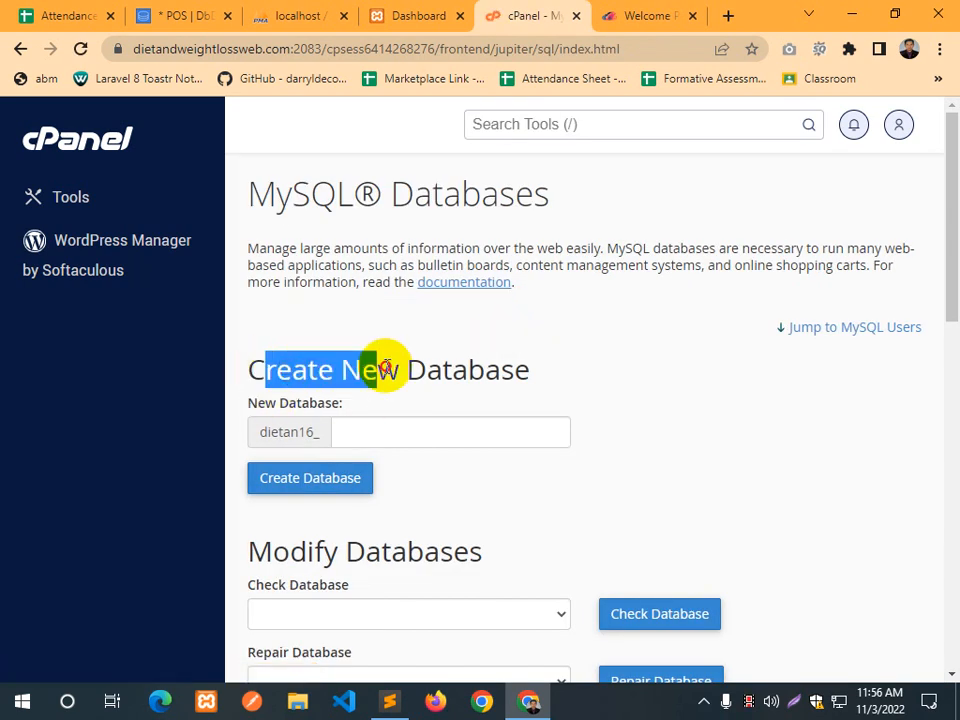
left_click(524, 366)
scroll(510, 368, "down", 1)
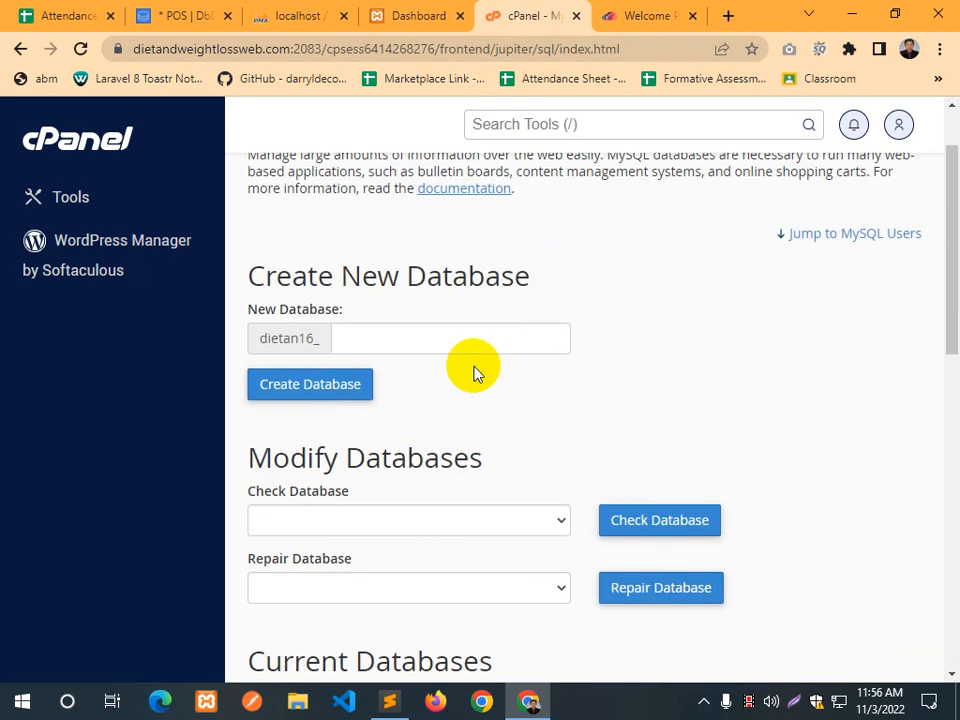
mouse_move(259, 346)
left_mouse_down()
mouse_move(294, 334)
mouse_move(276, 336)
left_mouse_up()
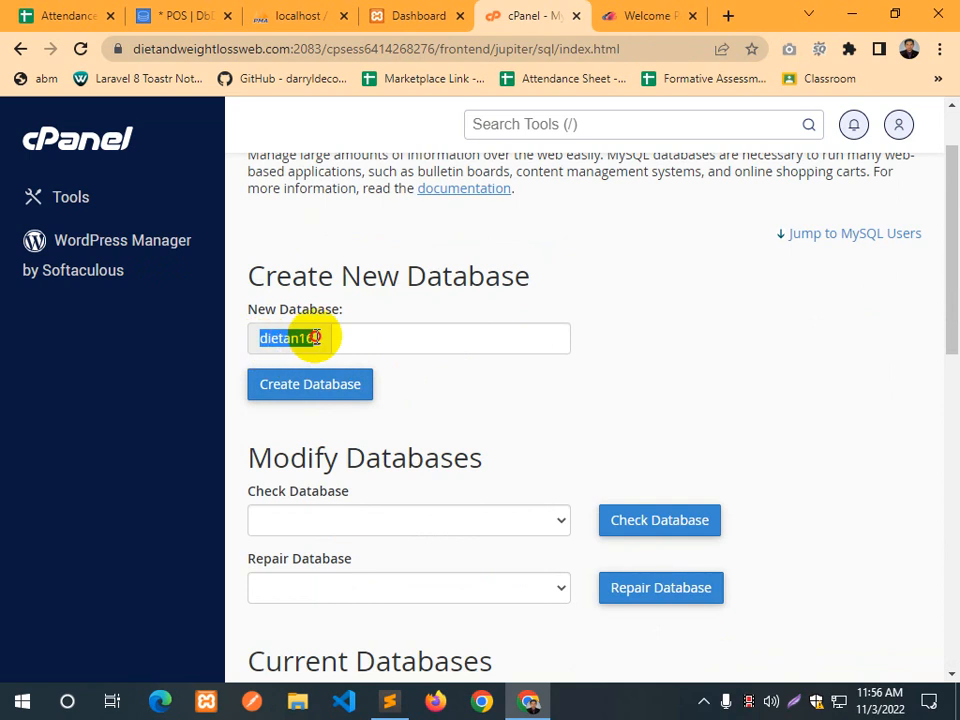
left_click(305, 335)
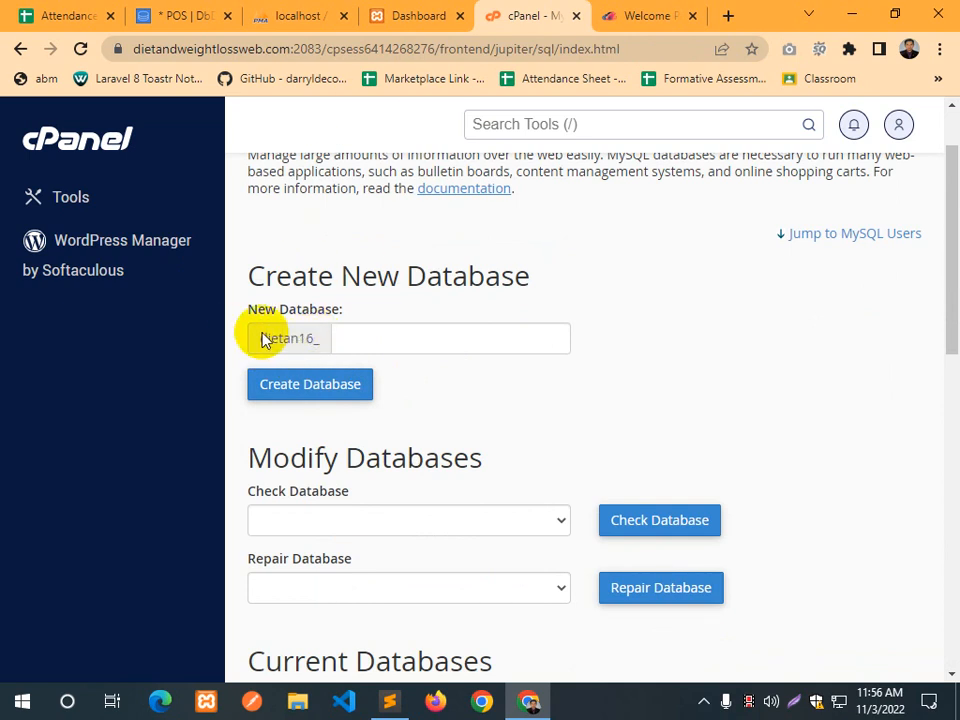
left_click_drag(261, 336, 338, 337)
left_click(381, 335)
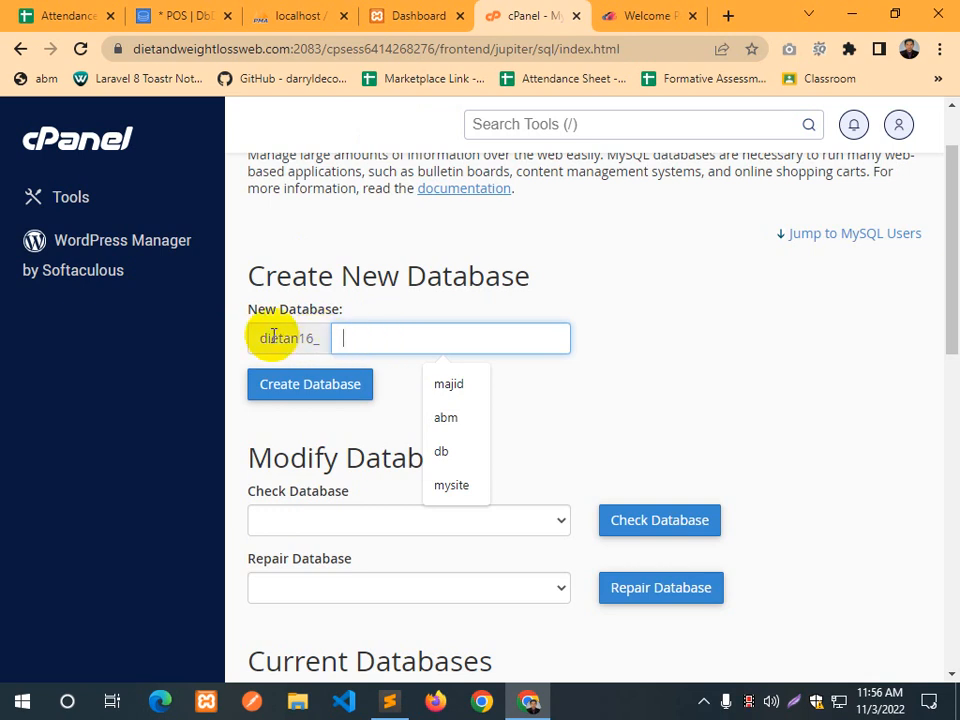
left_click_drag(260, 337, 330, 341)
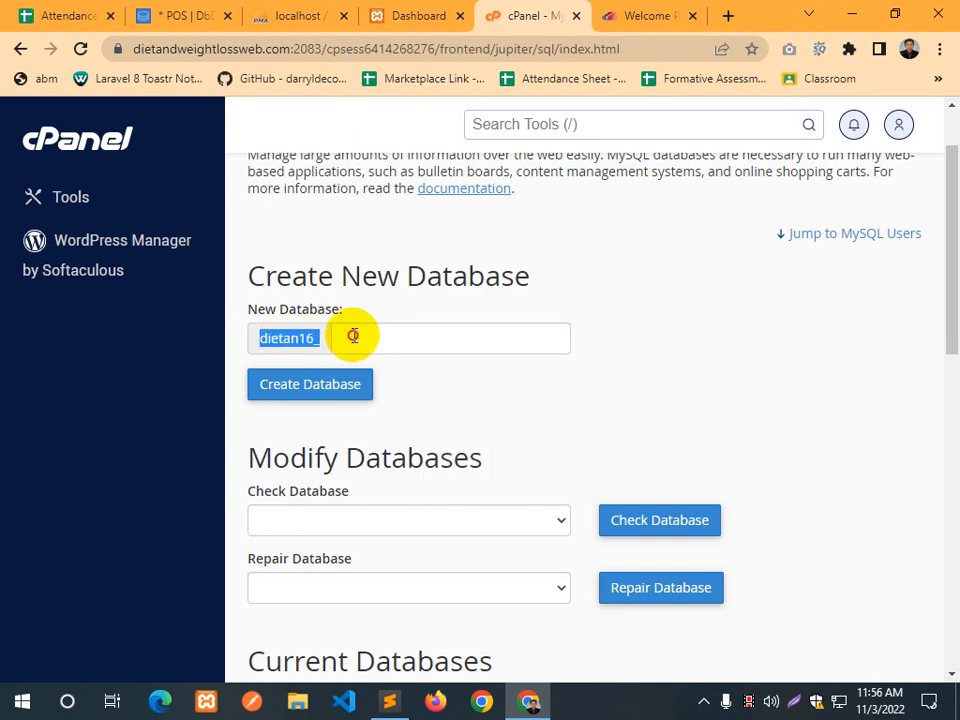
left_click(354, 335)
type("abm")
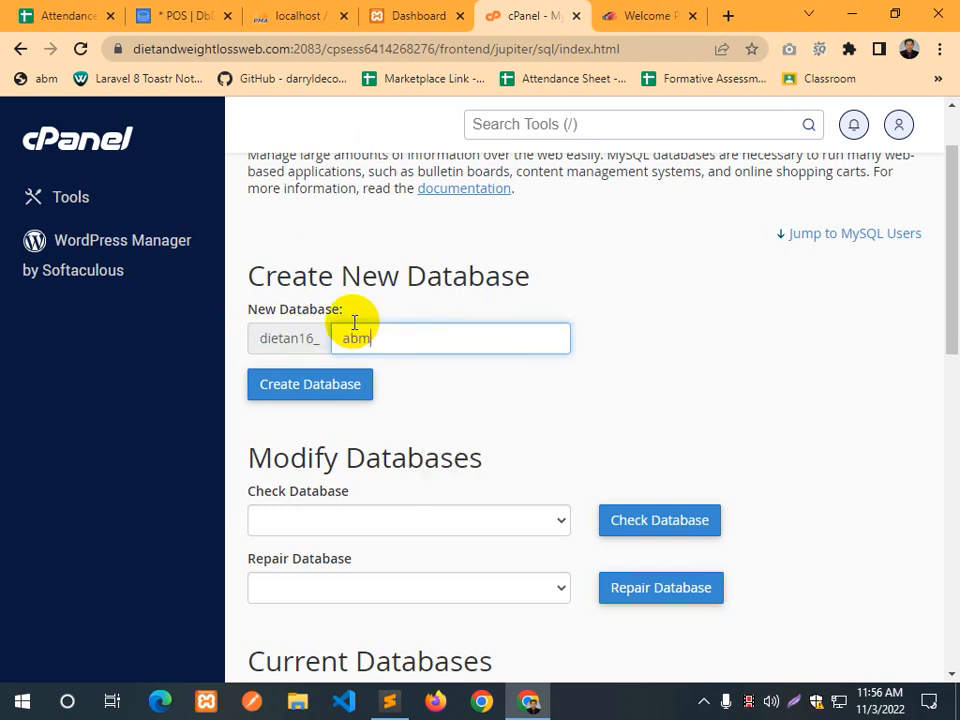
left_click(641, 356)
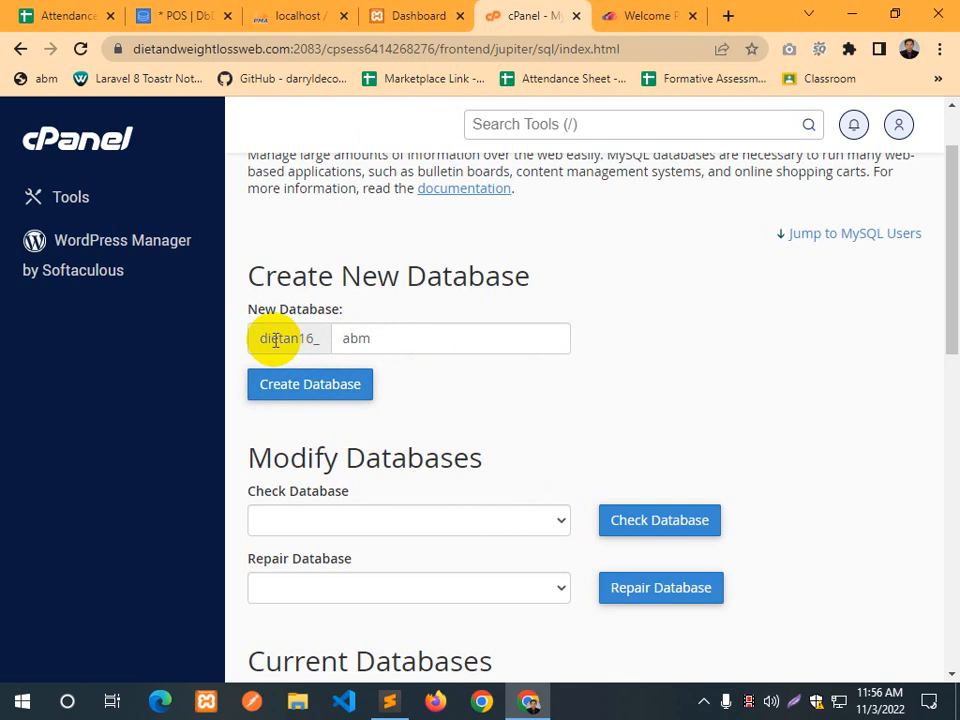
- Replace 'abm' with 'pos' and create the dietan16_pos database
left_click_drag(257, 336, 313, 338)
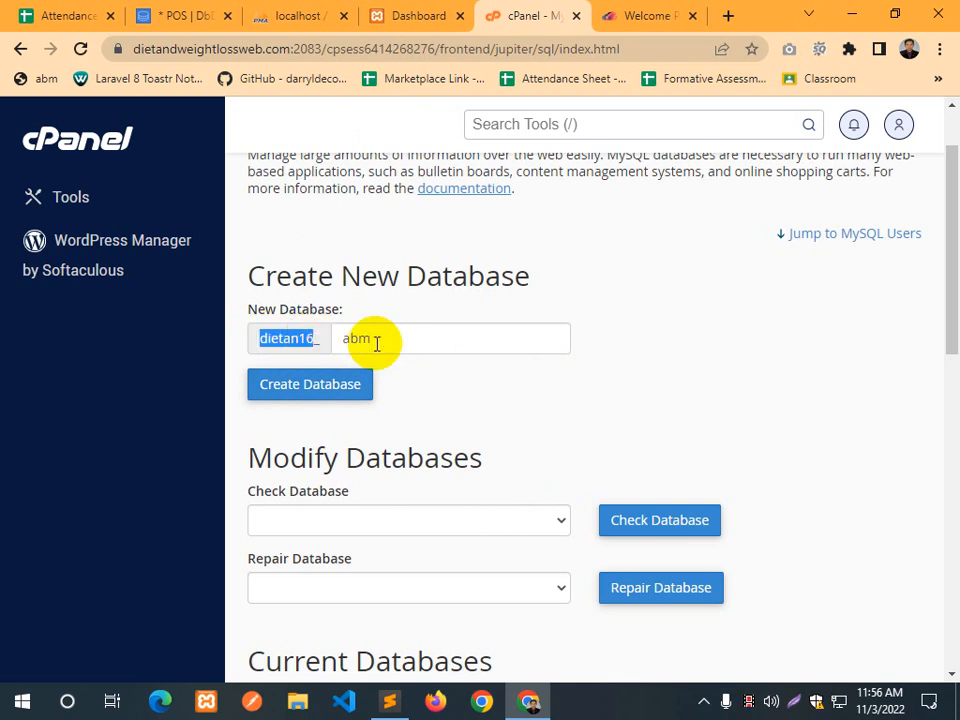
left_click(427, 389)
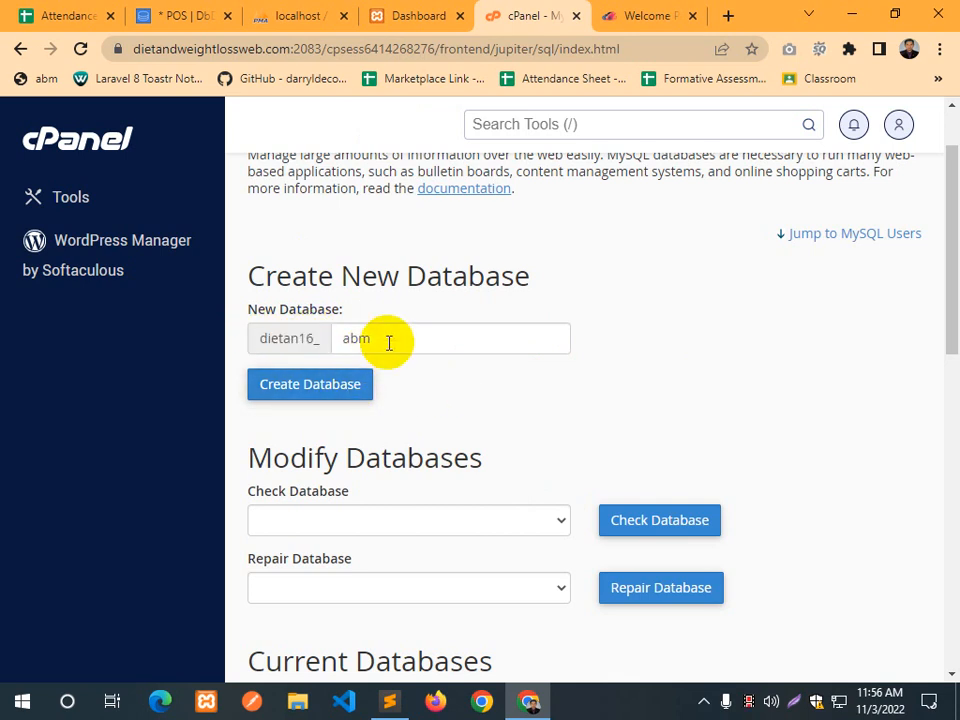
left_click_drag(389, 342, 328, 339)
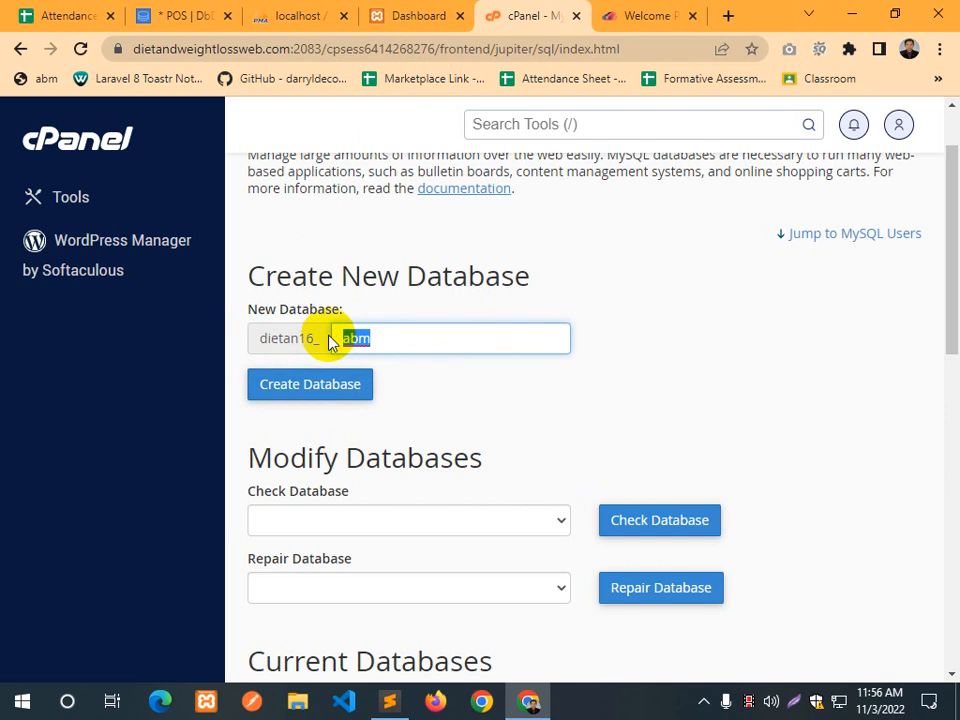
key("BackSpace")
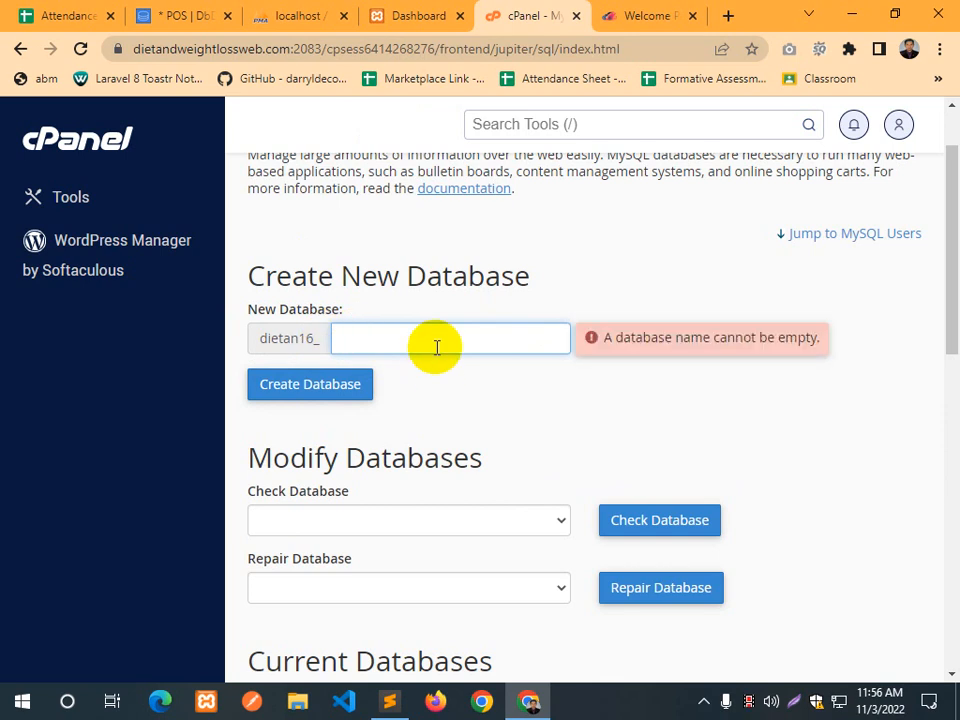
type("pos")
left_click(457, 407)
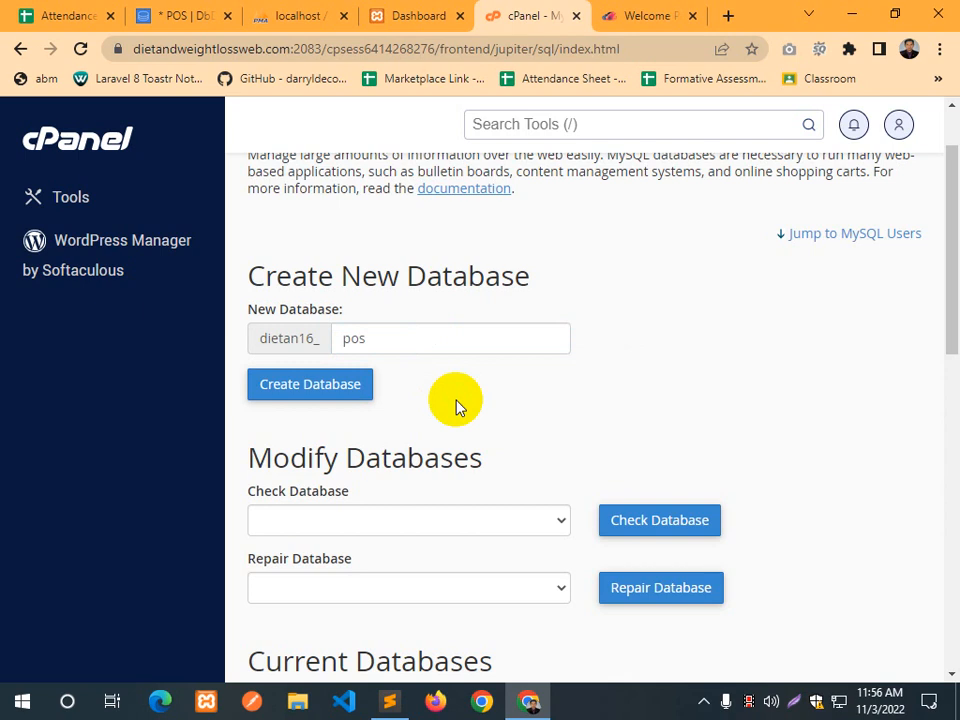
left_click(310, 400)
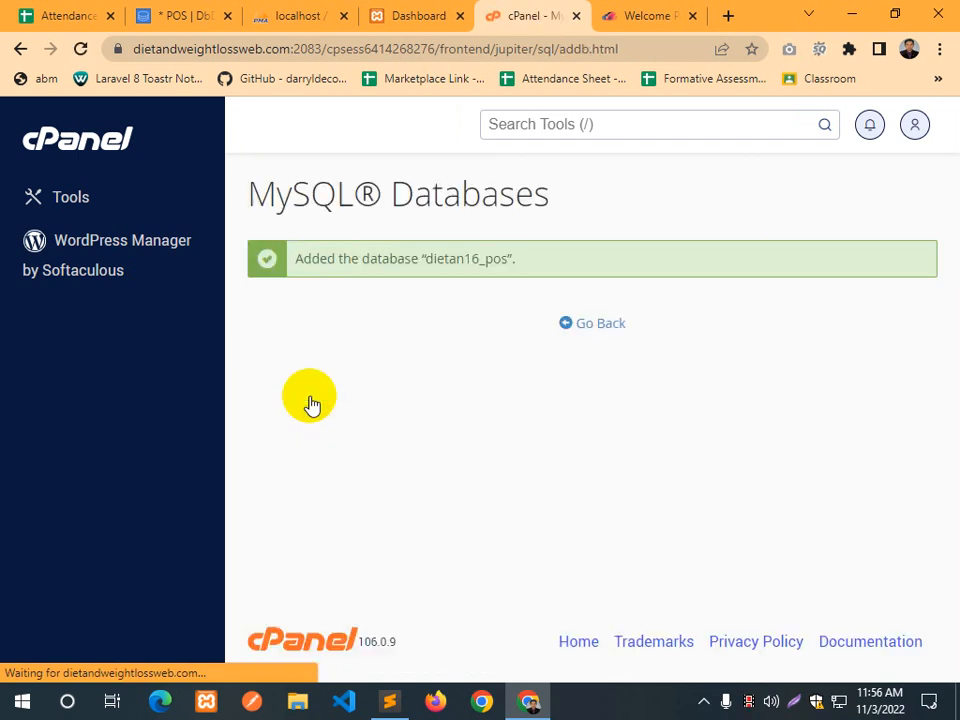
- Confirm dietan16_pos is listed under Current Databases at 4.06 KB with no privileged users
left_click(597, 330)
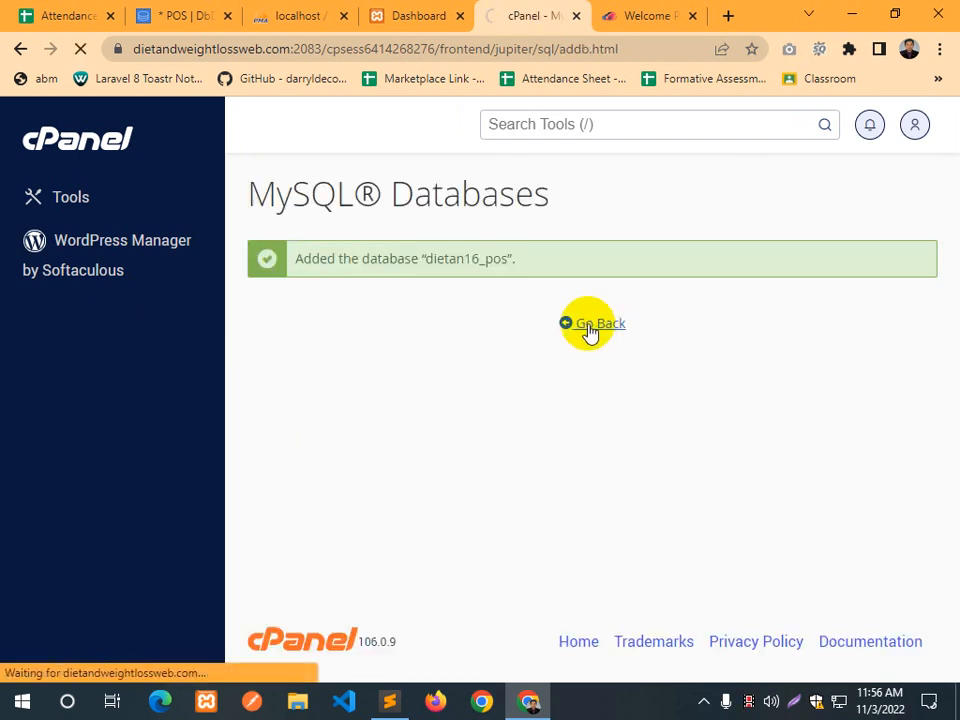
scroll(585, 335, "down", 5)
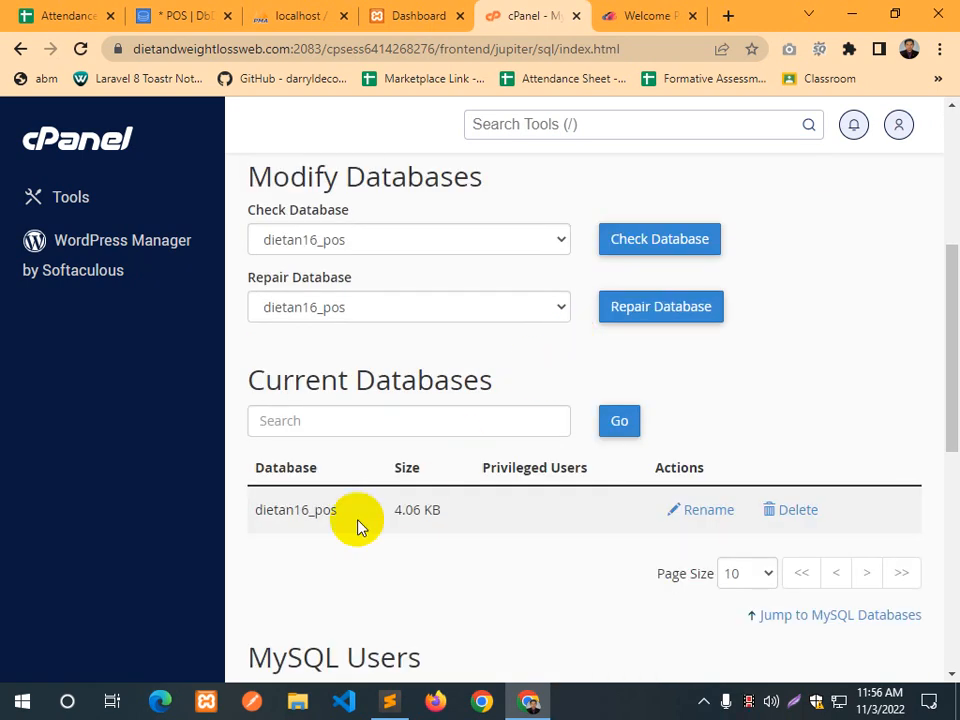
left_click_drag(251, 514, 314, 514)
left_click(330, 512)
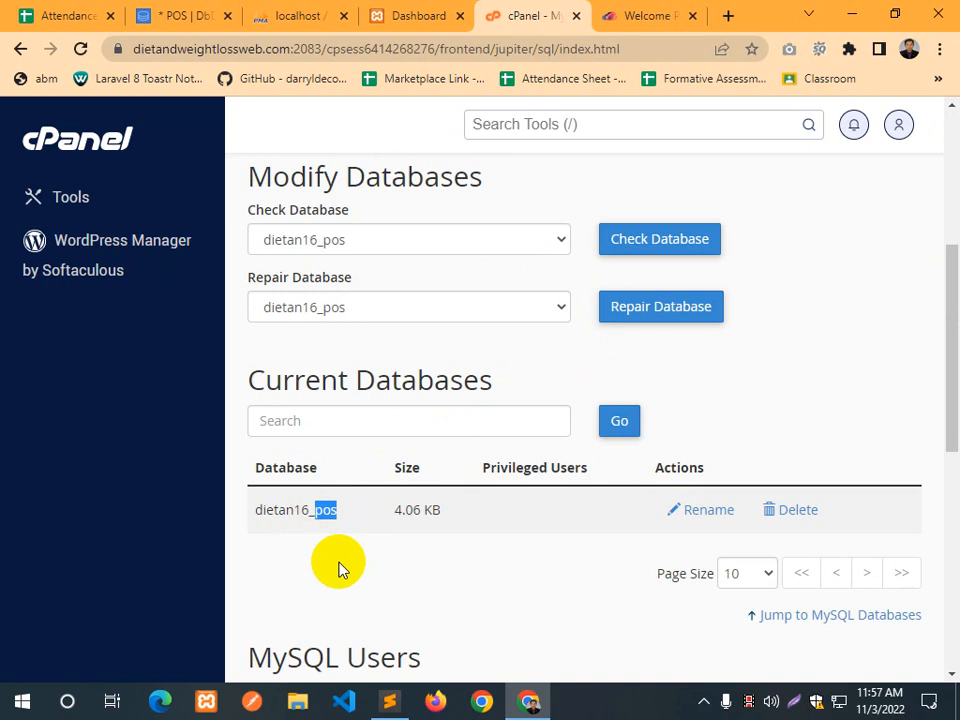
left_click(337, 568)
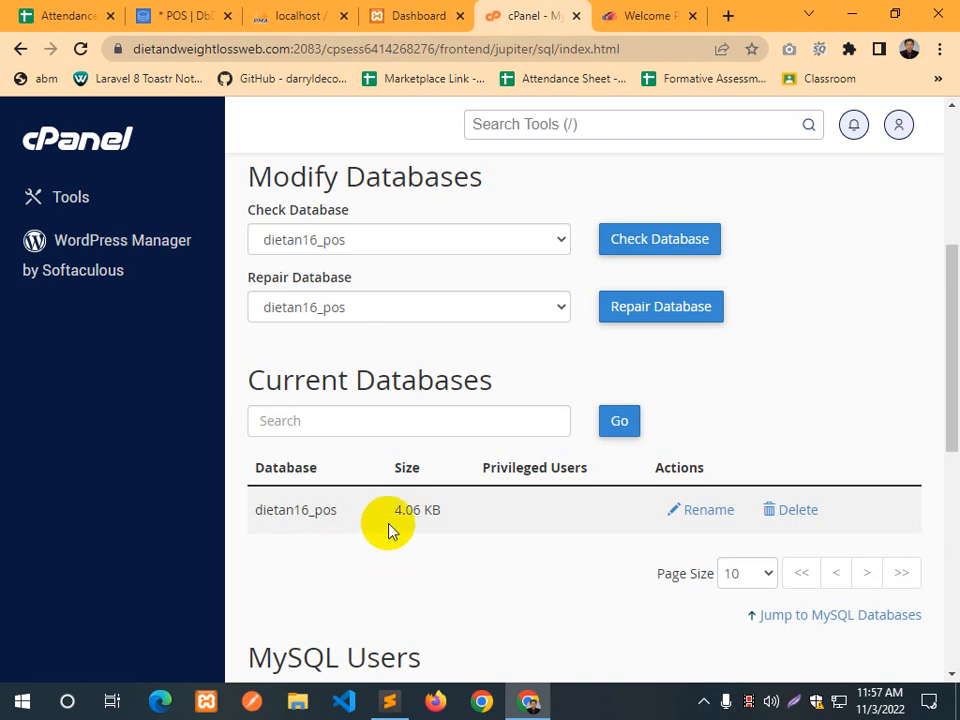
scroll(392, 518, "up", 4)
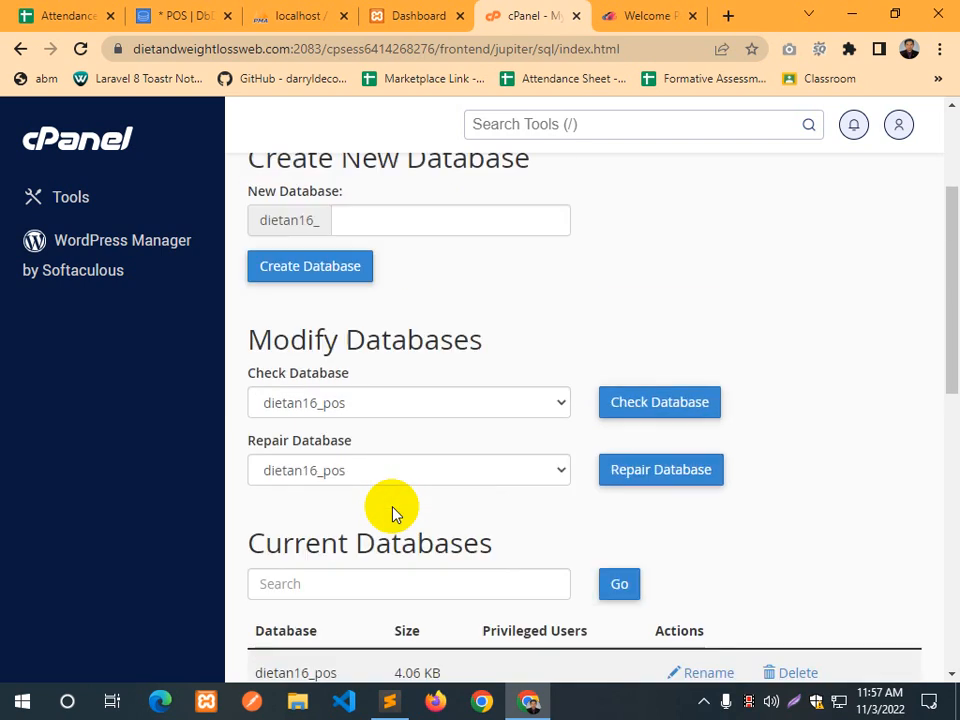
left_click(404, 430)
left_click(658, 445)
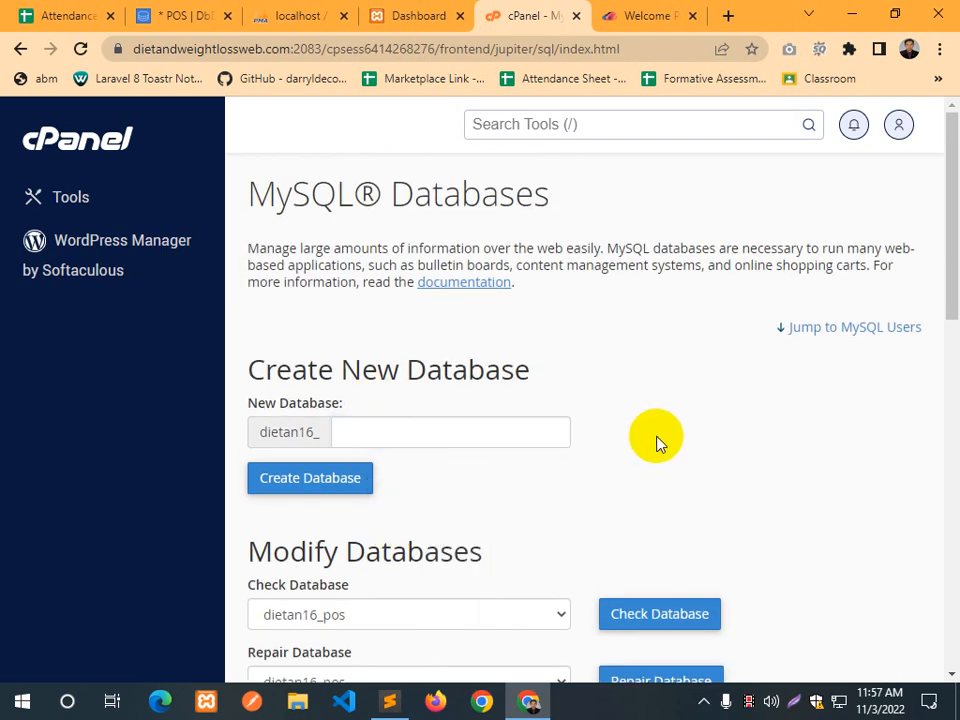
- Enter 'pos' as the username under MySQL Users > Add New User
scroll(658, 445, "down", 8)
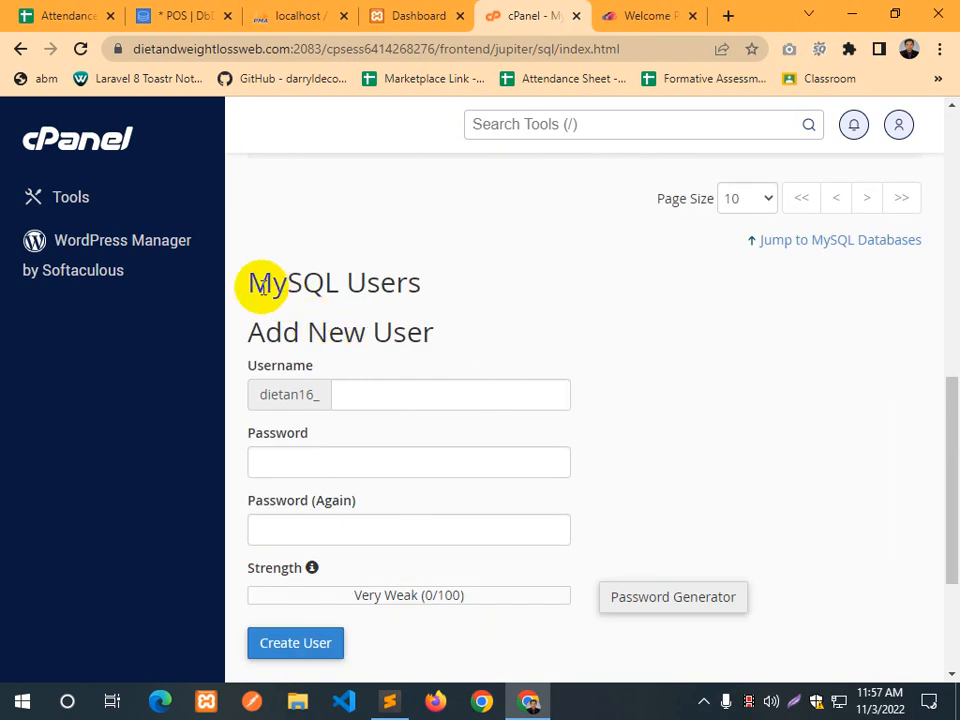
left_click_drag(255, 284, 410, 283)
left_click_drag(264, 333, 471, 343)
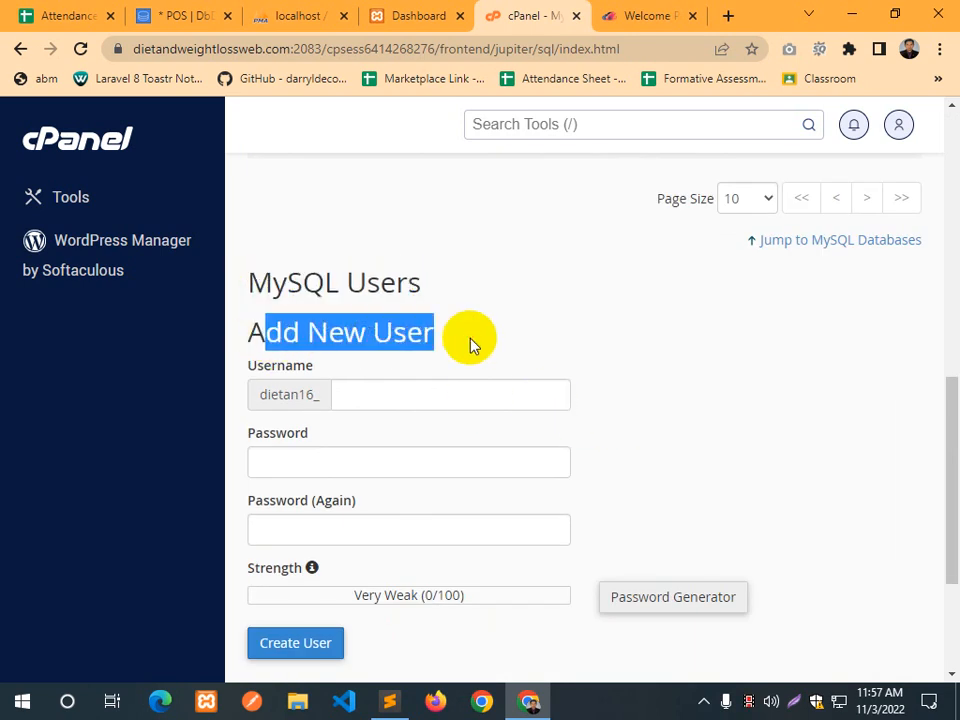
left_click(409, 394)
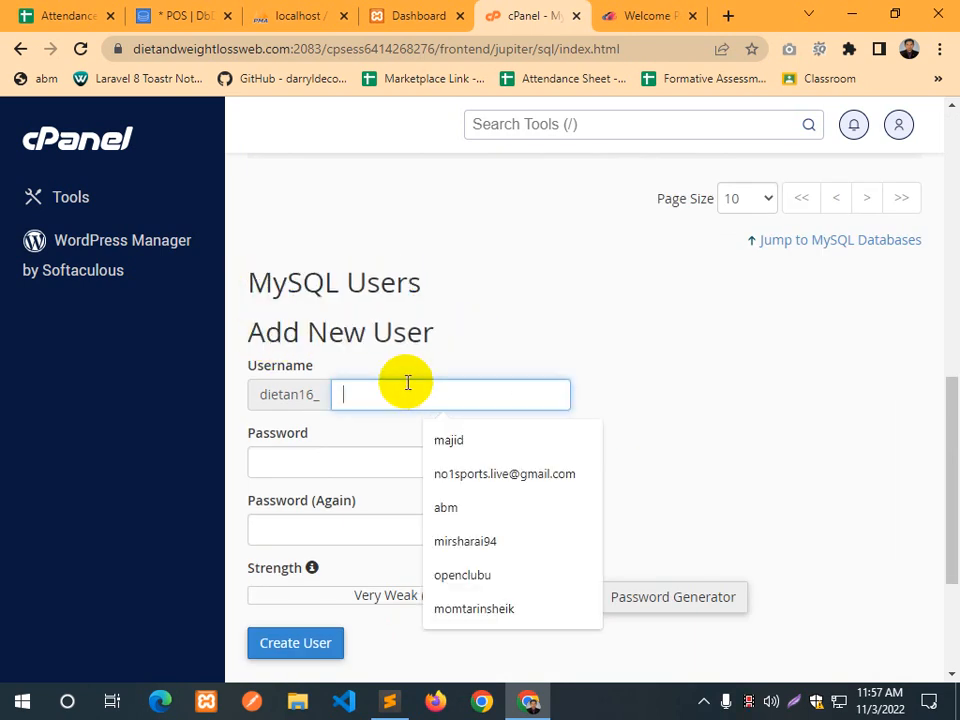
type("pos")
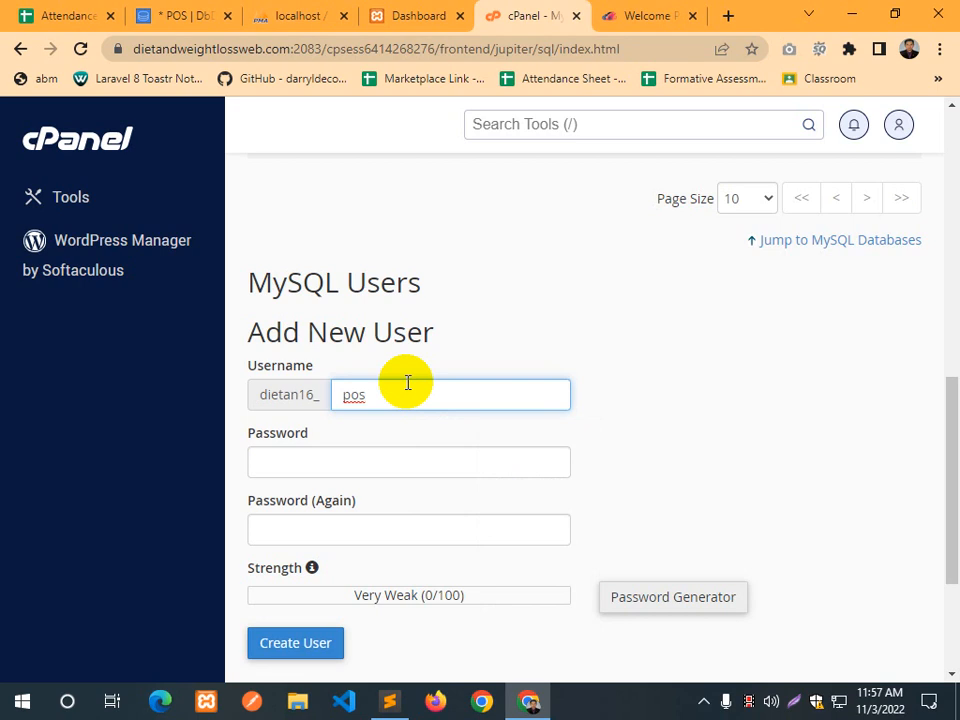
scroll(407, 382, "down", 2)
double_click(372, 300)
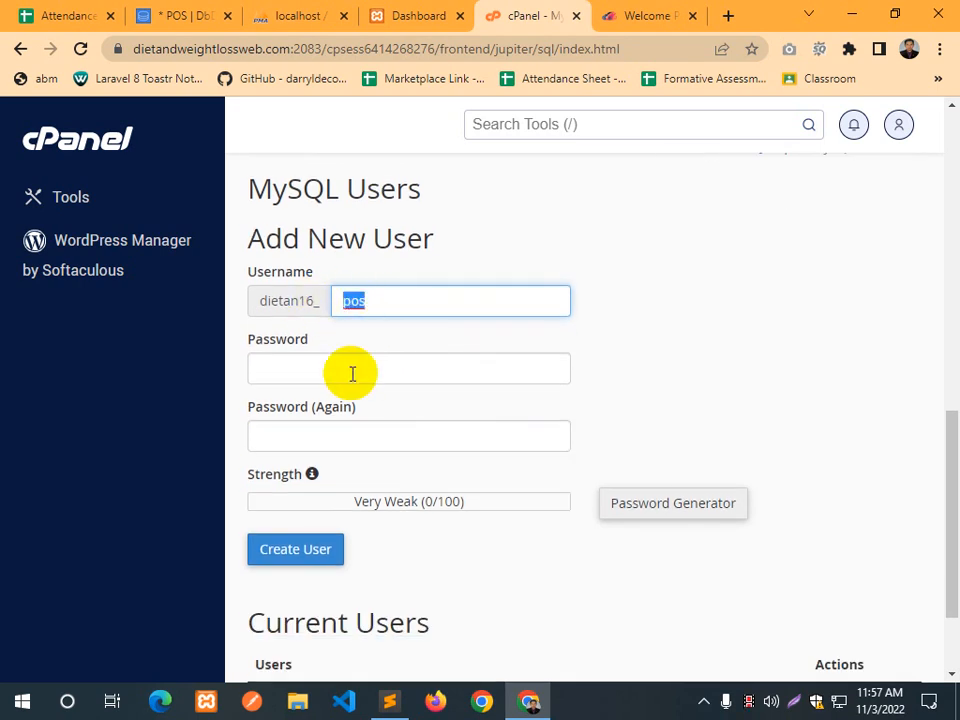
- Type a password for the new user until its strength rates Very Strong
left_click(352, 372)
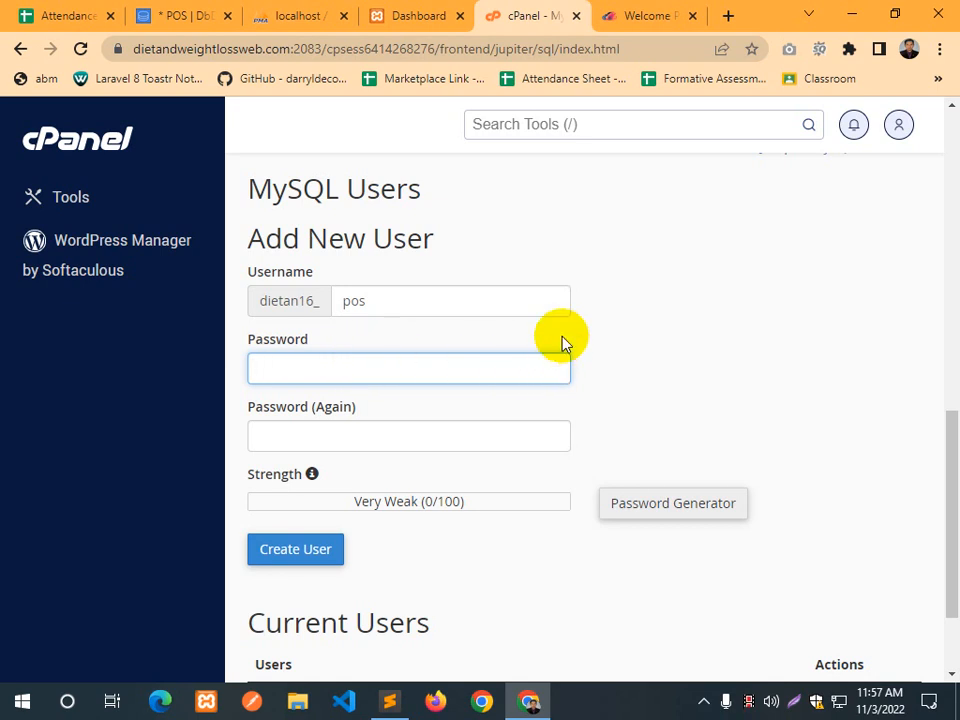
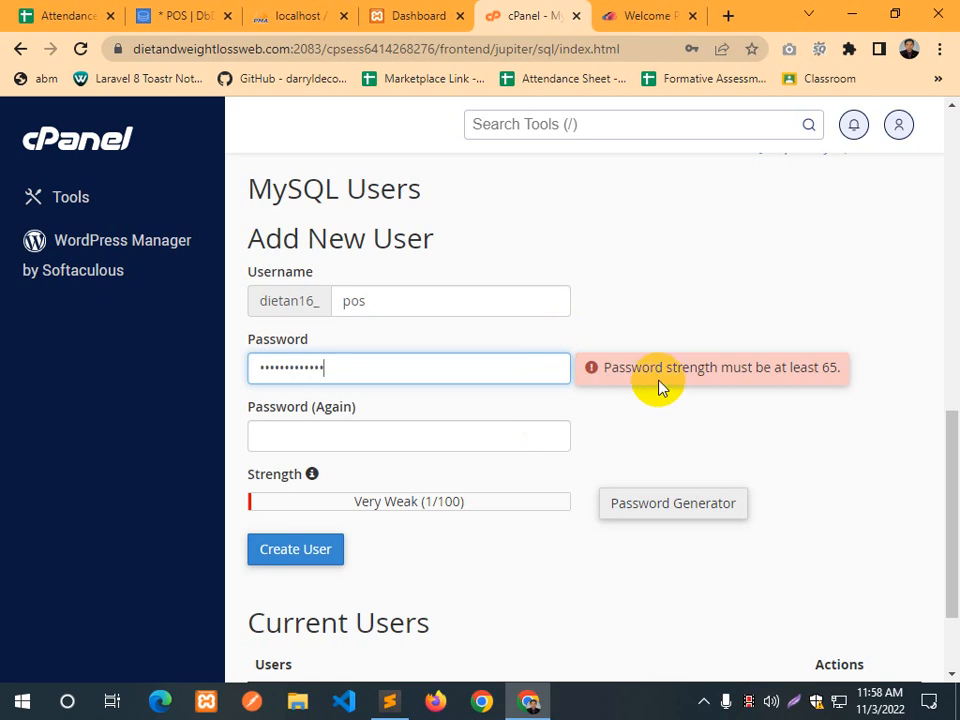
left_click_drag(639, 369, 754, 369)
left_click(405, 448)
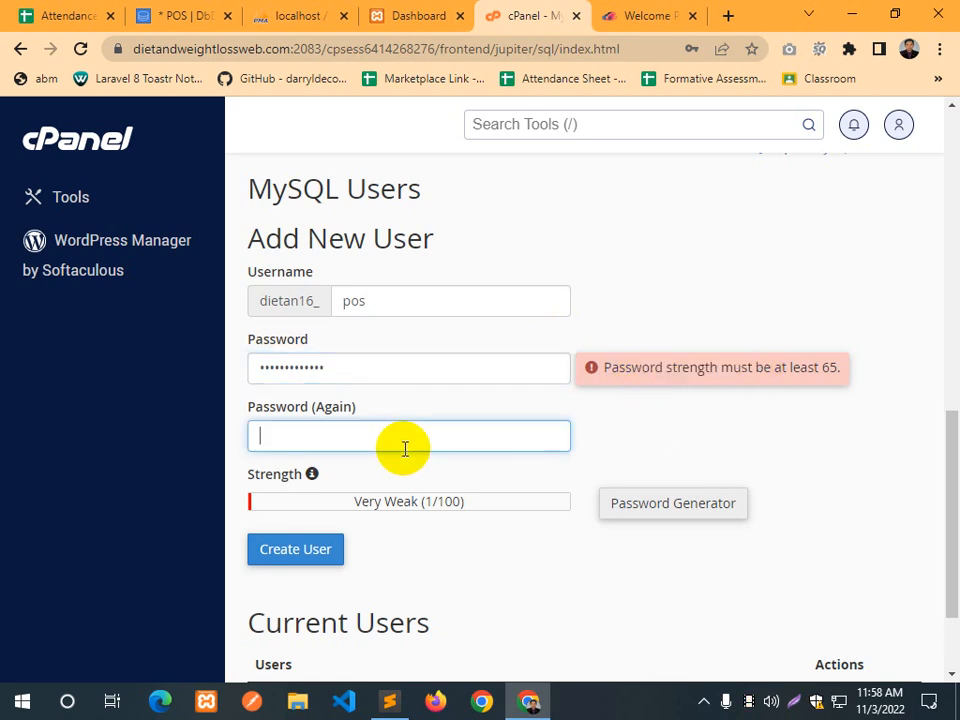
double_click(375, 372)
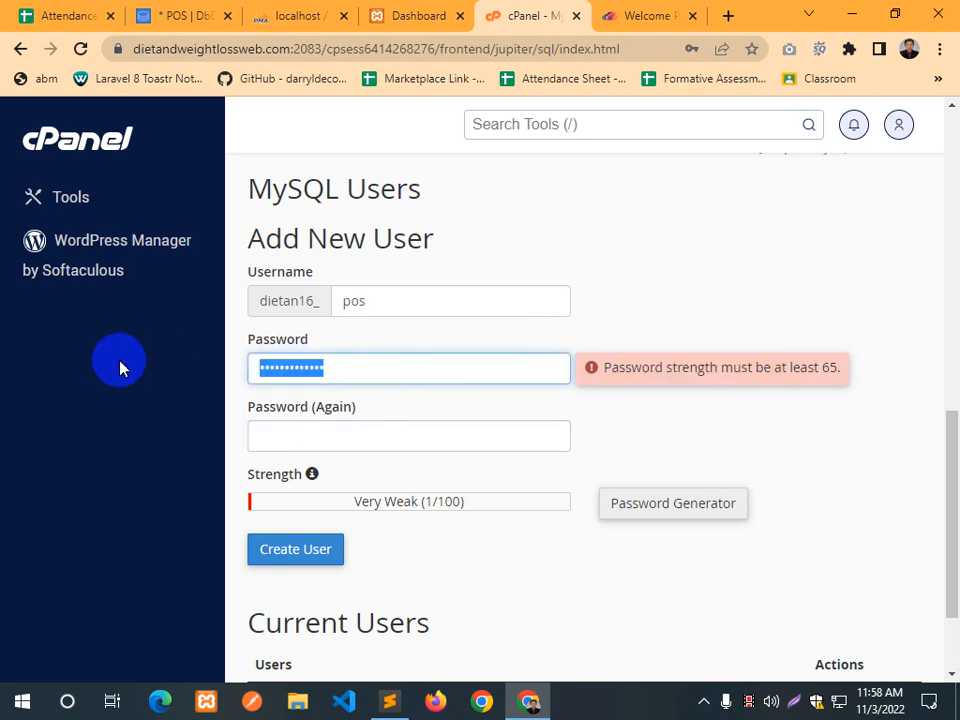
type("•••")
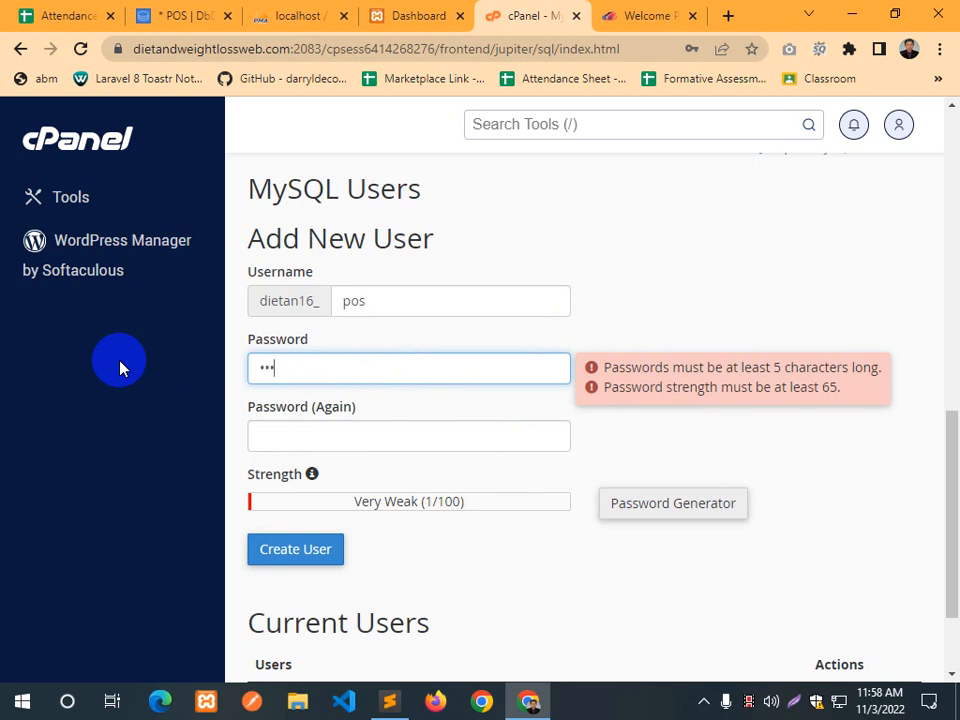
type("••••••")
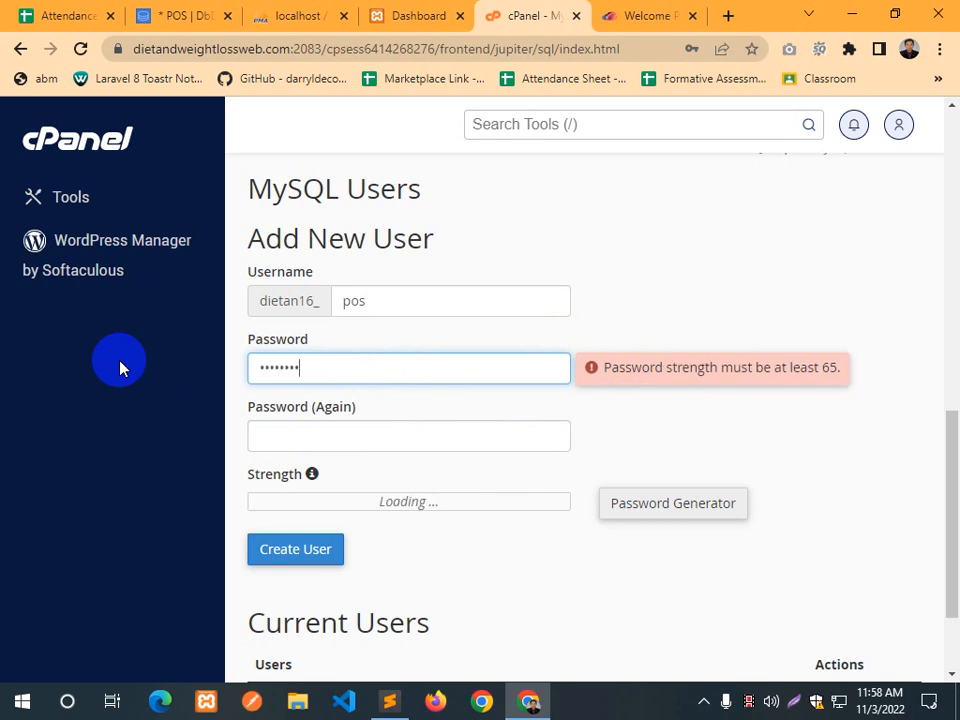
type("•••")
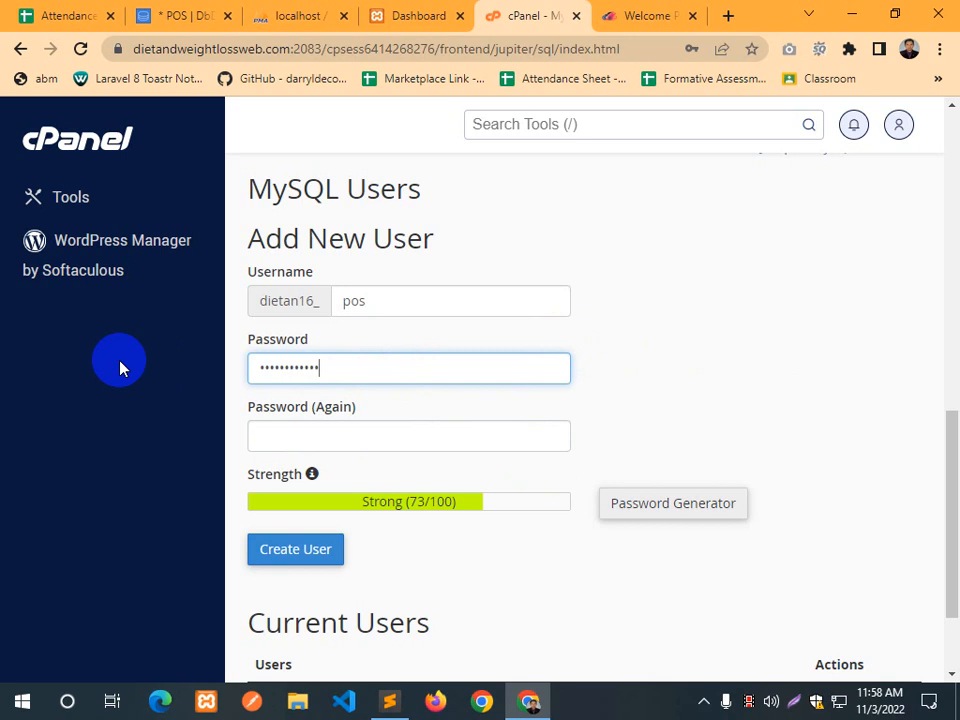
left_click_drag(364, 362, 21, 332)
- Write out the MySQL user's password as plain text in the welcome tab's address bar
left_click(655, 16)
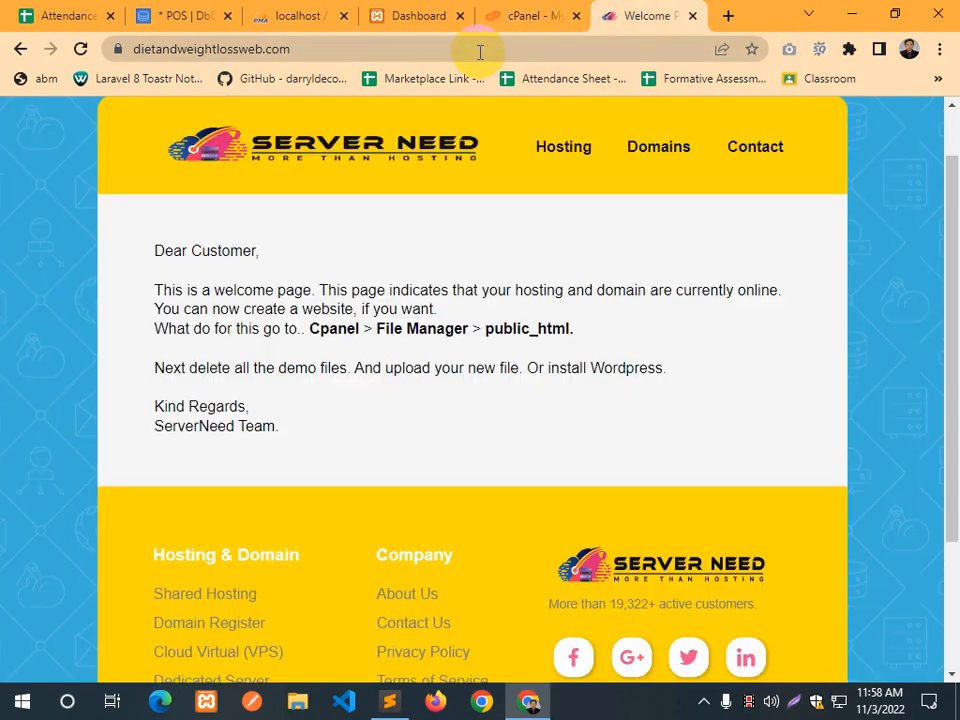
left_click(469, 49)
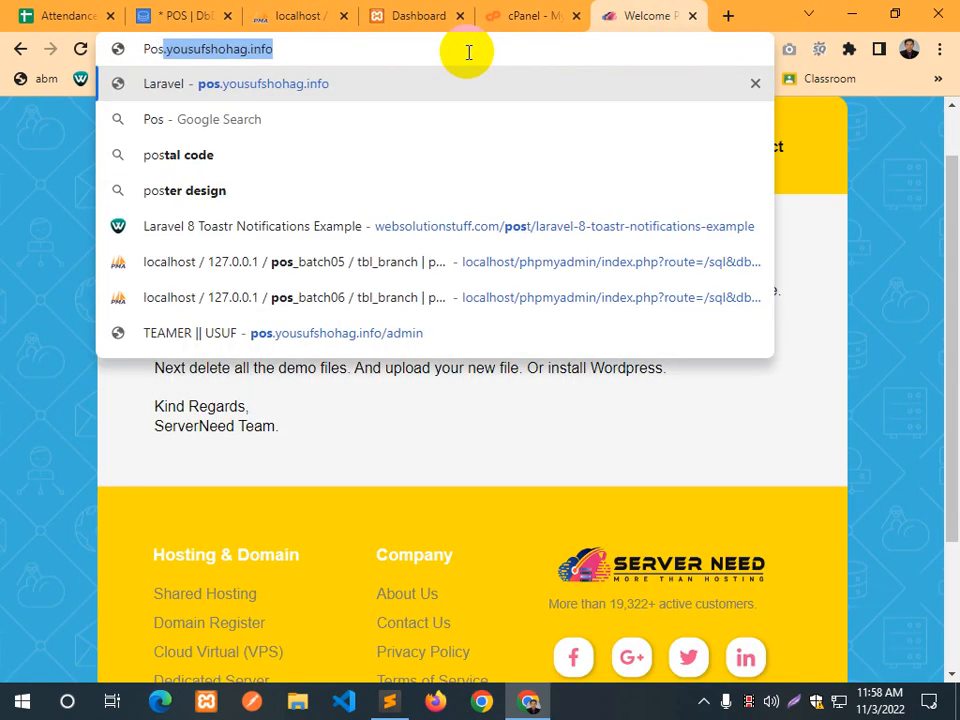
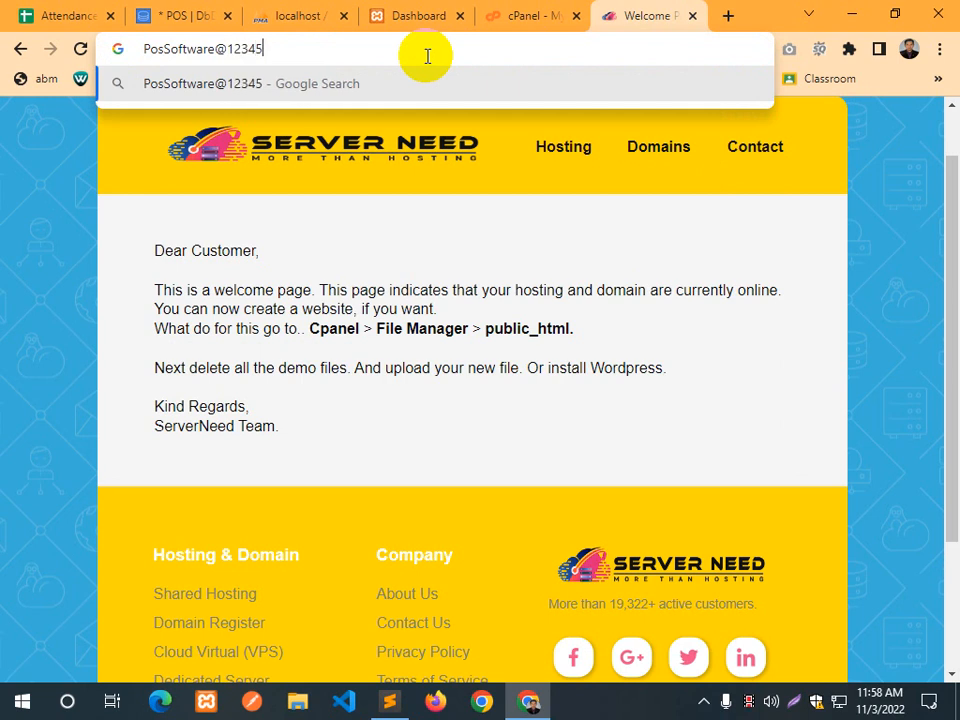
left_click_drag(427, 57, 4, 72)
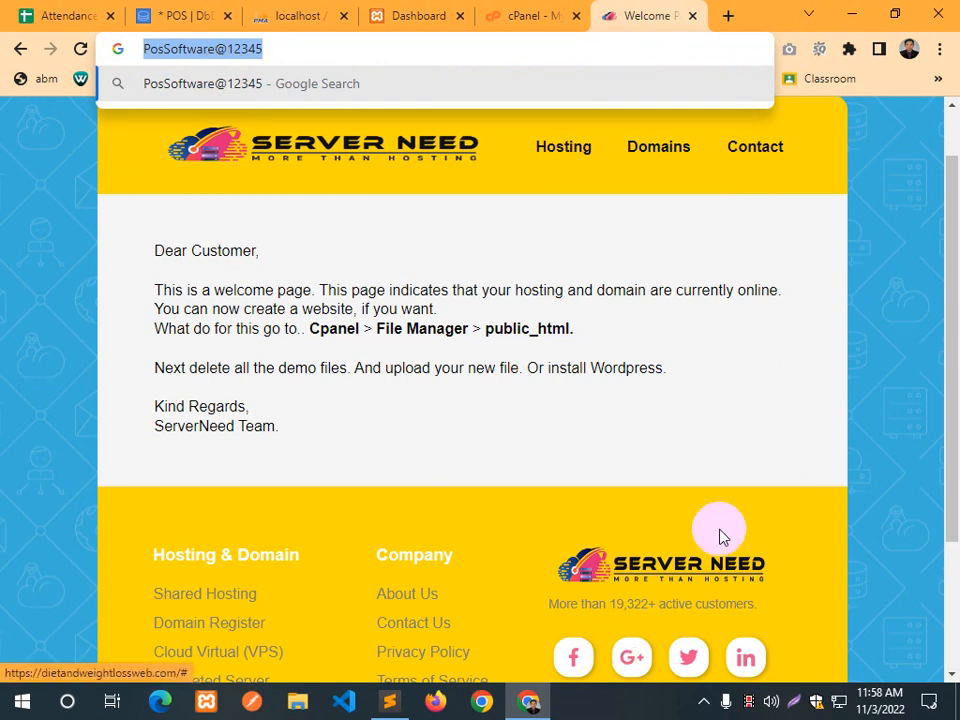
left_click(866, 359)
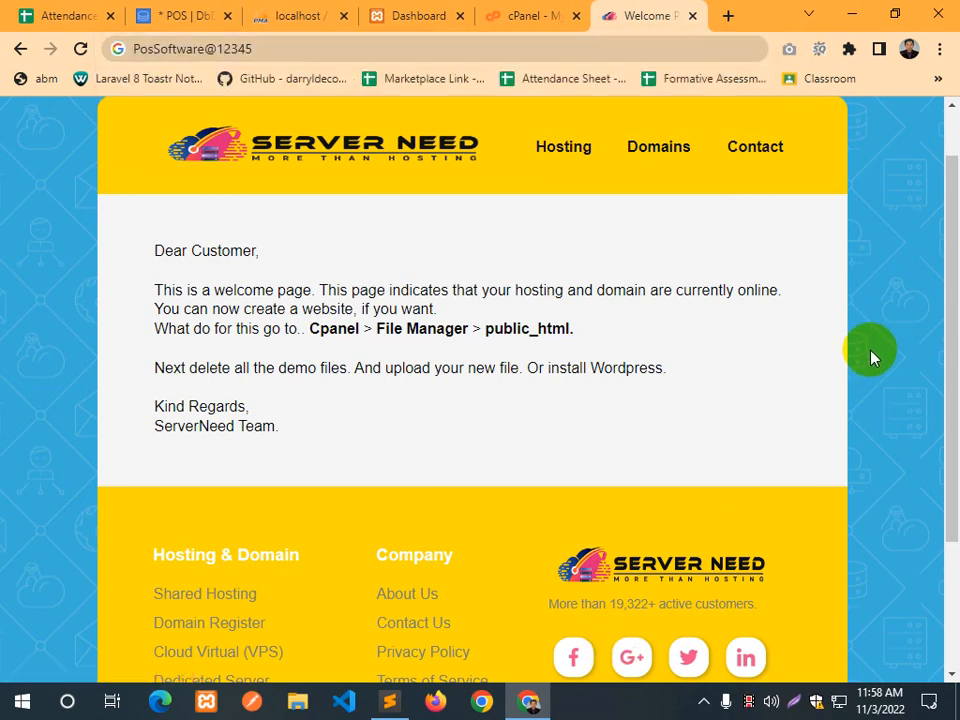
- Paste the password into Password and Password (Again), then create the MySQL user dietan16_pos
left_click(515, 15)
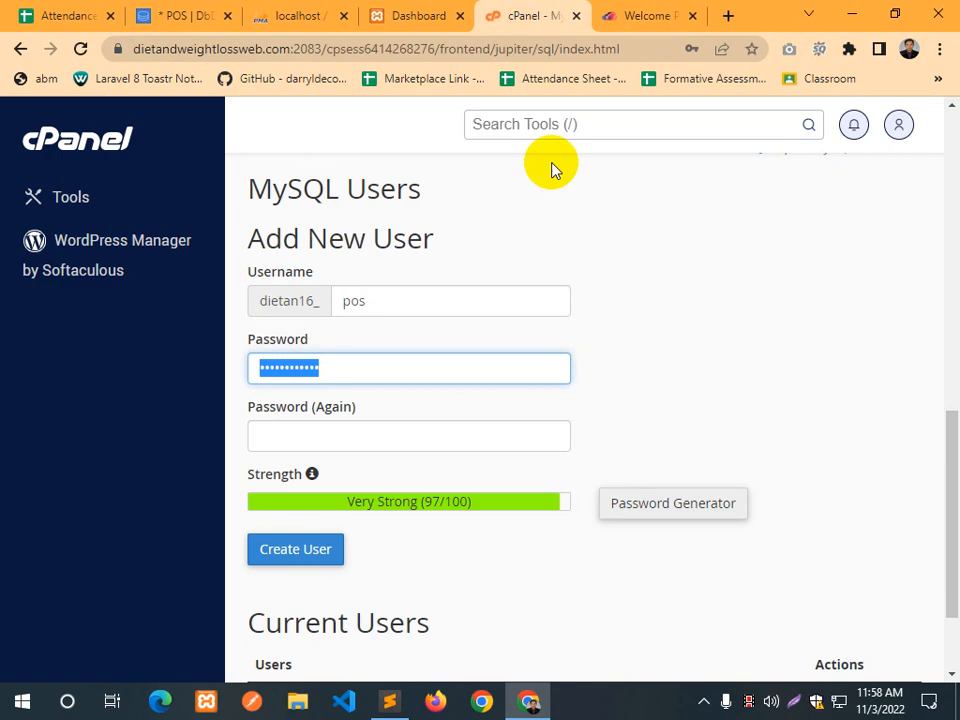
key("ctrl+v")
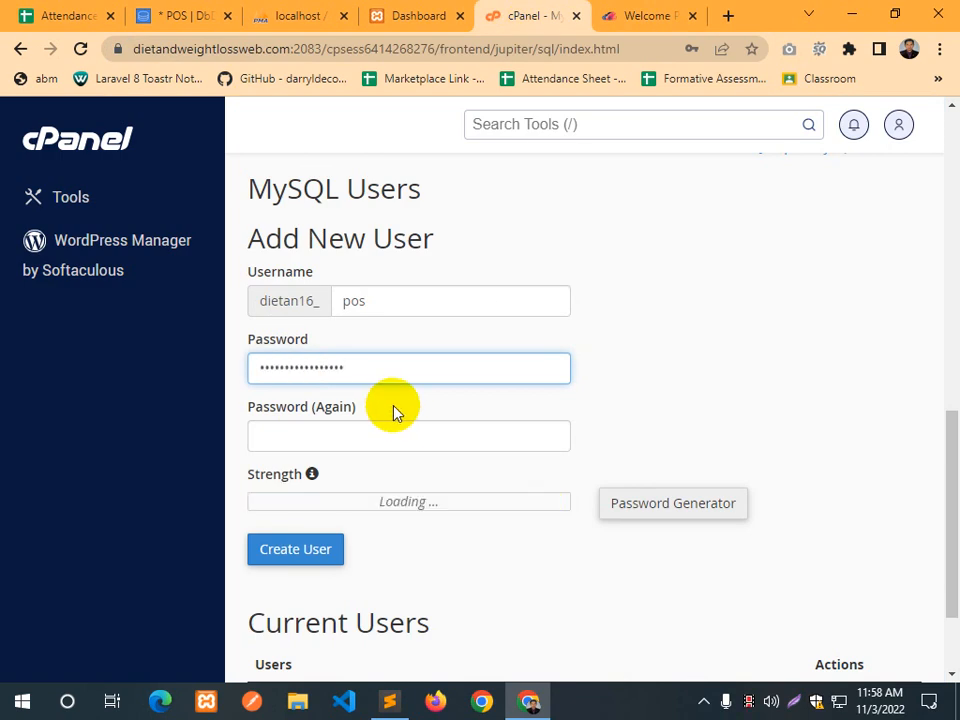
left_click(390, 426)
key("ctrl+v")
left_click(720, 422)
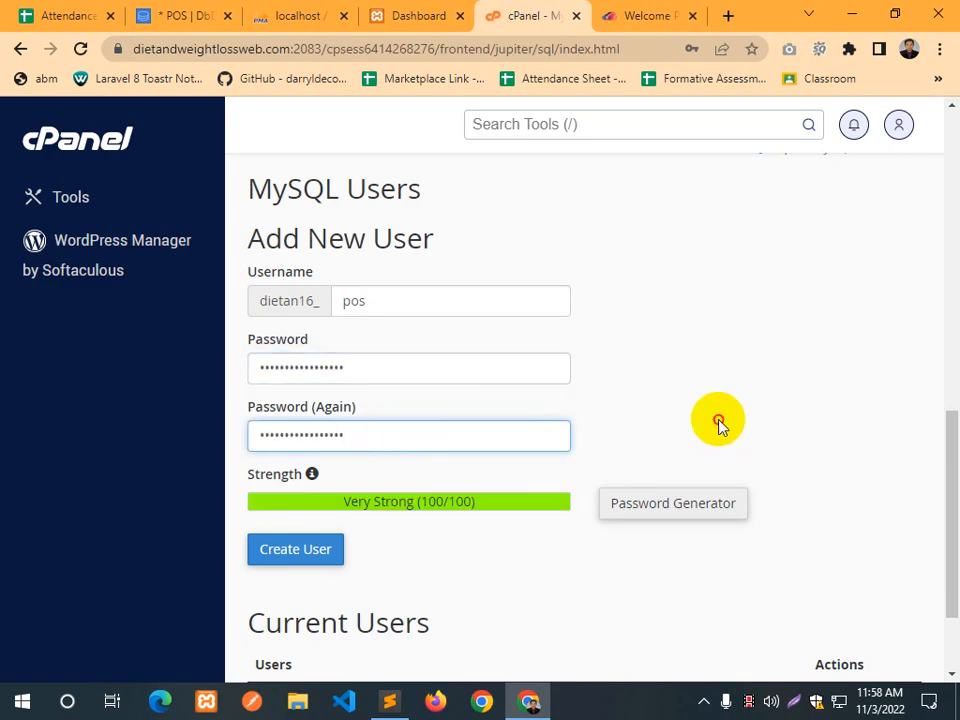
scroll(722, 420, "down", 1)
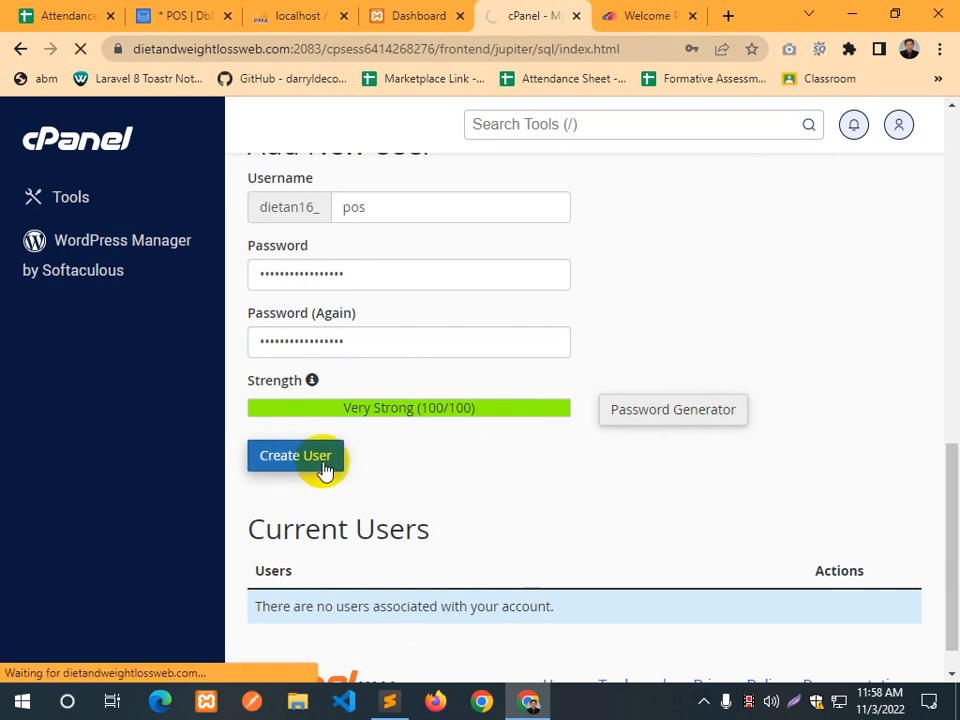
left_click(614, 328)
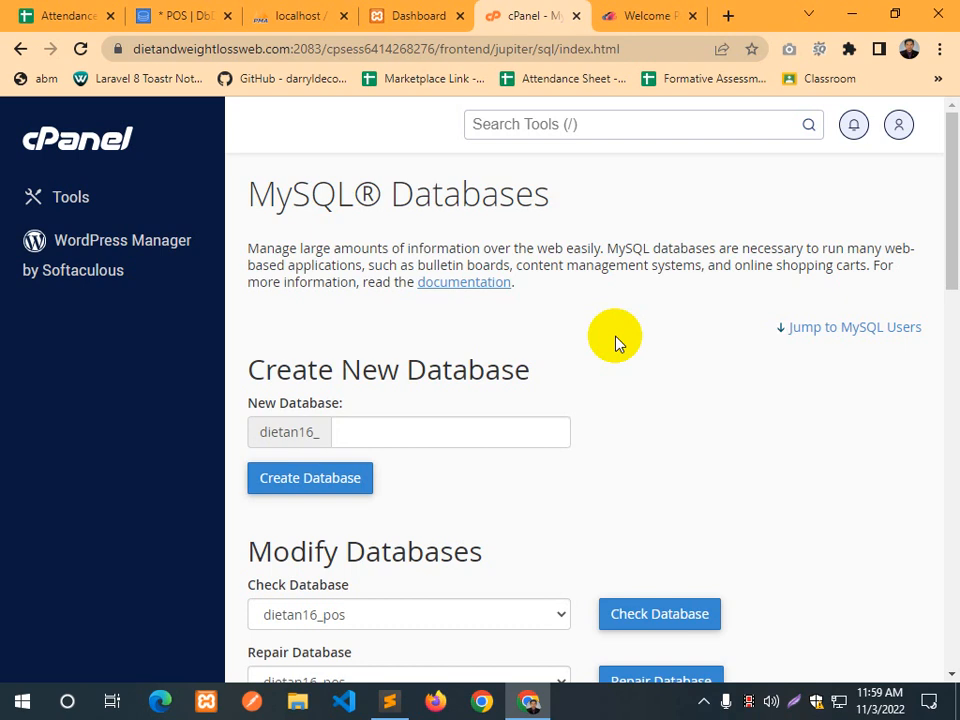
- Add the dietan16_pos user to the dietan16_pos database
scroll(615, 343, "down", 15)
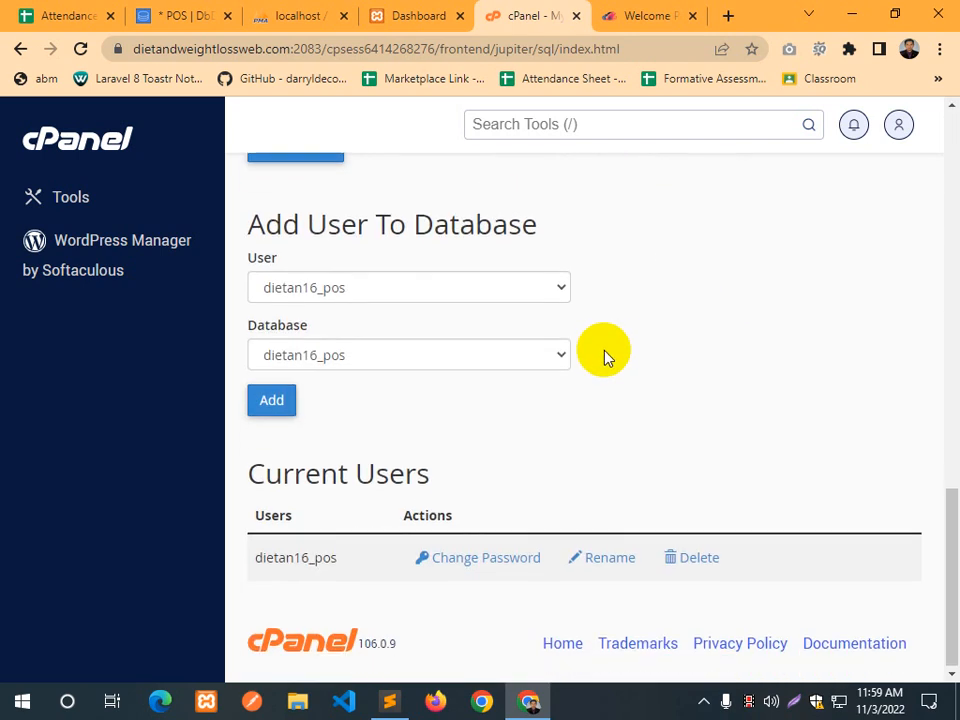
left_click_drag(283, 224, 357, 226)
left_click_drag(517, 230, 265, 257)
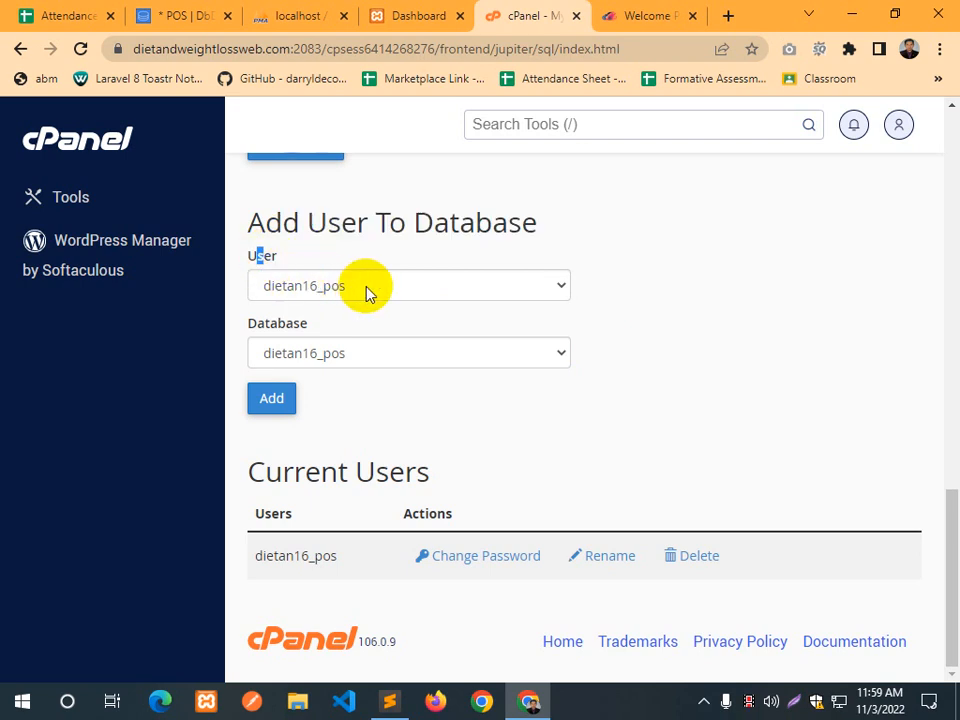
left_click_drag(256, 327, 336, 328)
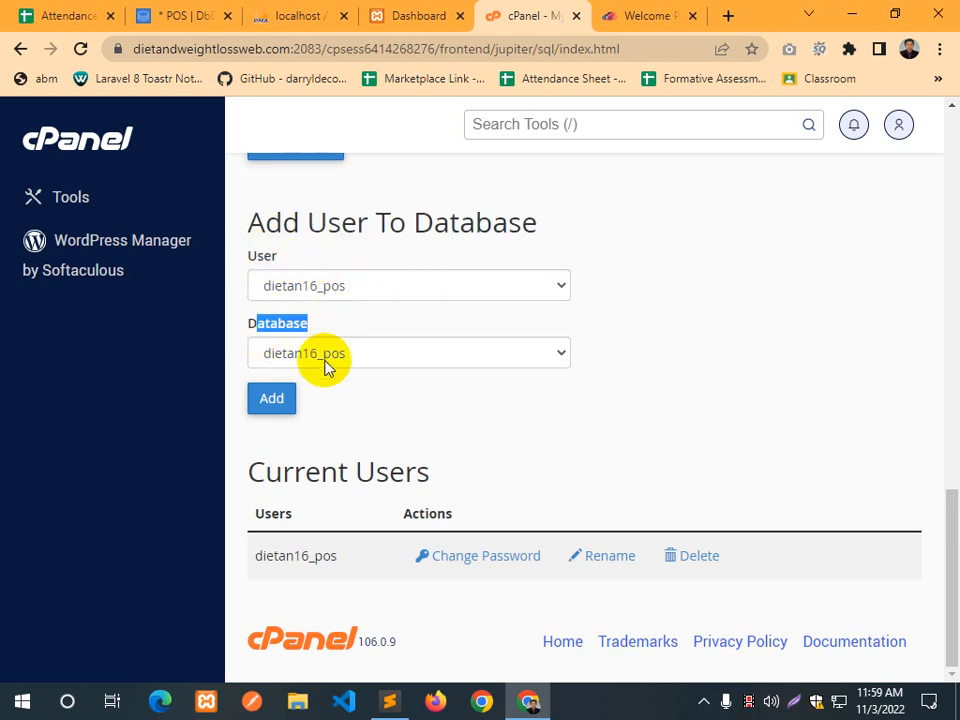
left_click(287, 398)
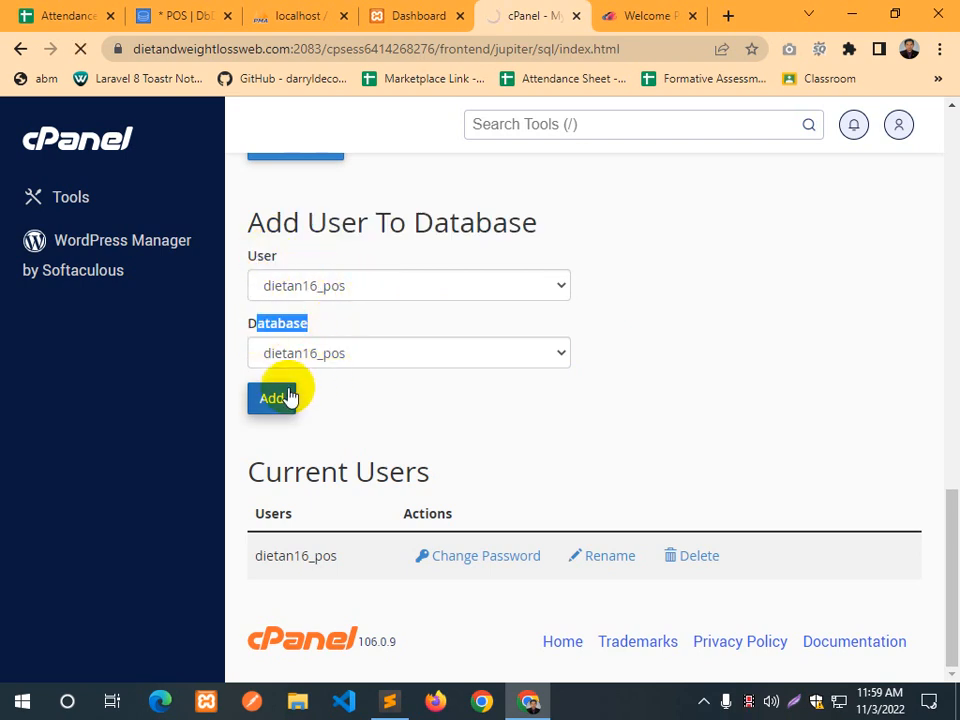
- Grant the user ALL PRIVILEGES on dietan16_pos and save the changes
scroll(460, 380, "down", 3)
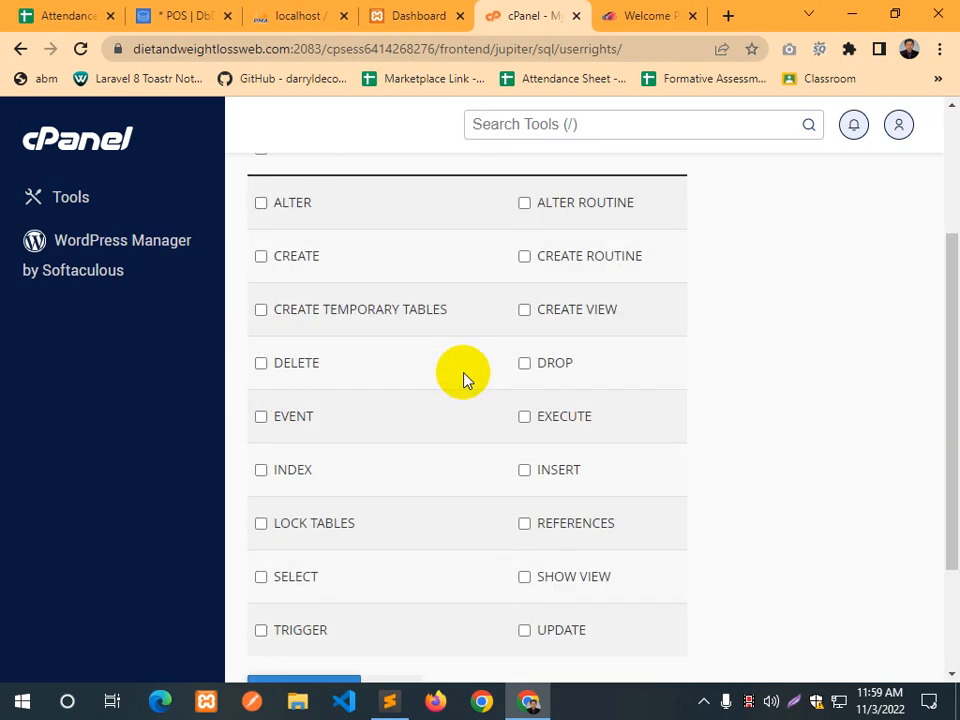
scroll(463, 379, "down", 2)
scroll(463, 377, "up", 4)
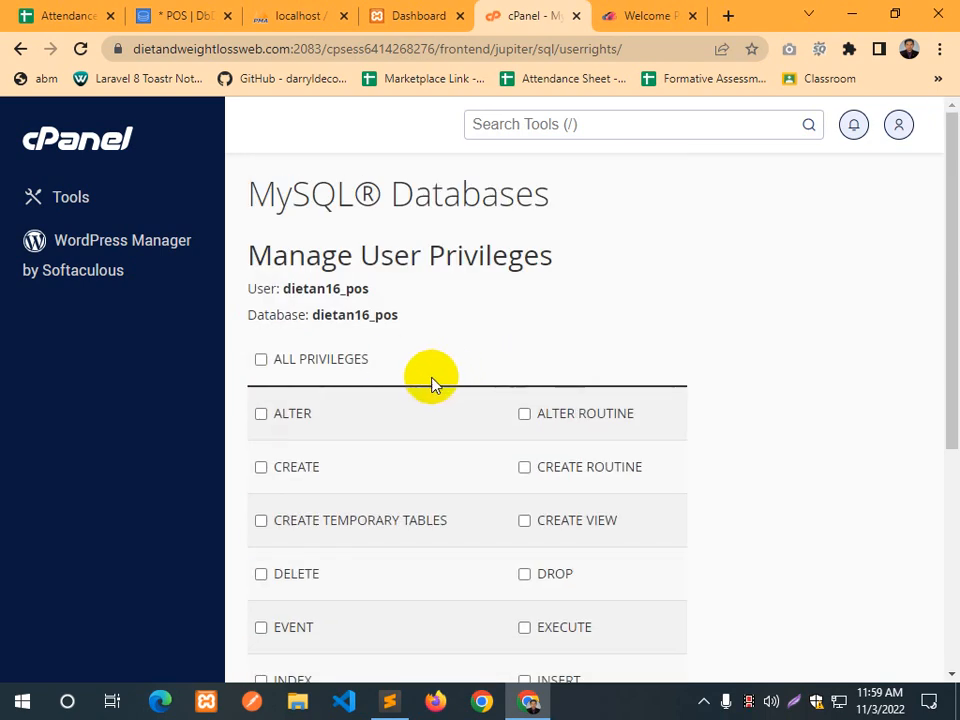
left_click(300, 362)
scroll(546, 371, "down", 3)
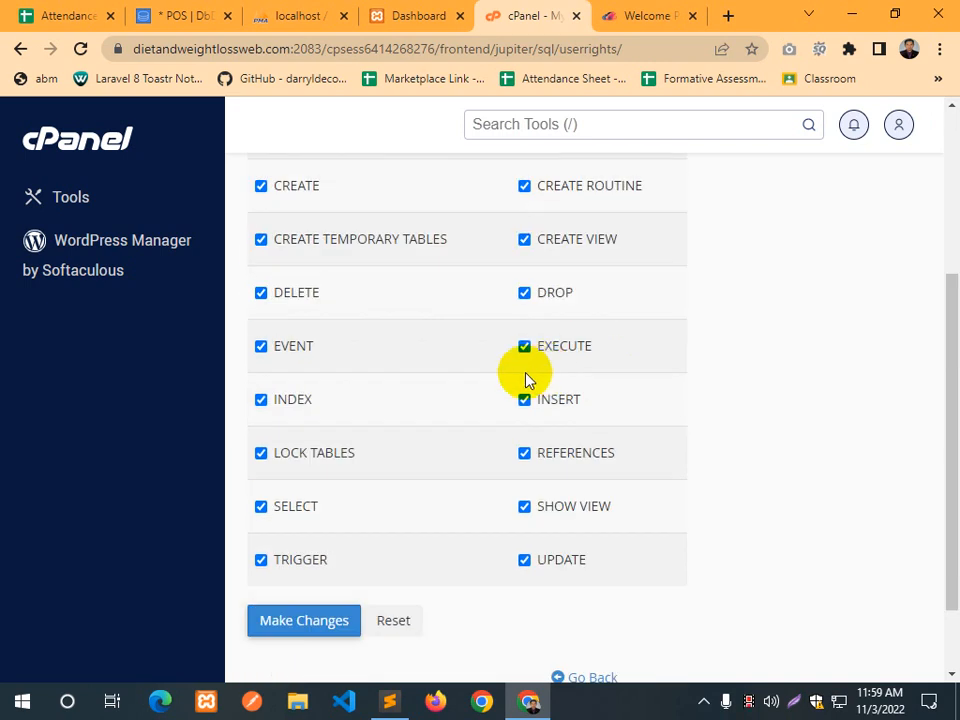
left_click(300, 298)
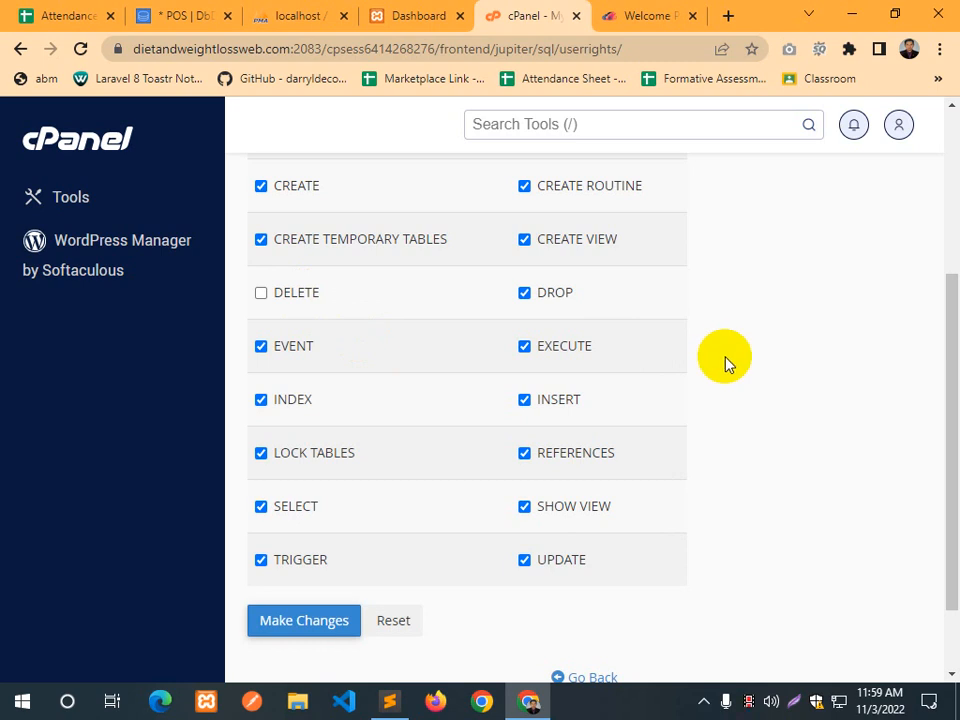
left_click_drag(568, 400, 575, 401)
left_click(556, 404)
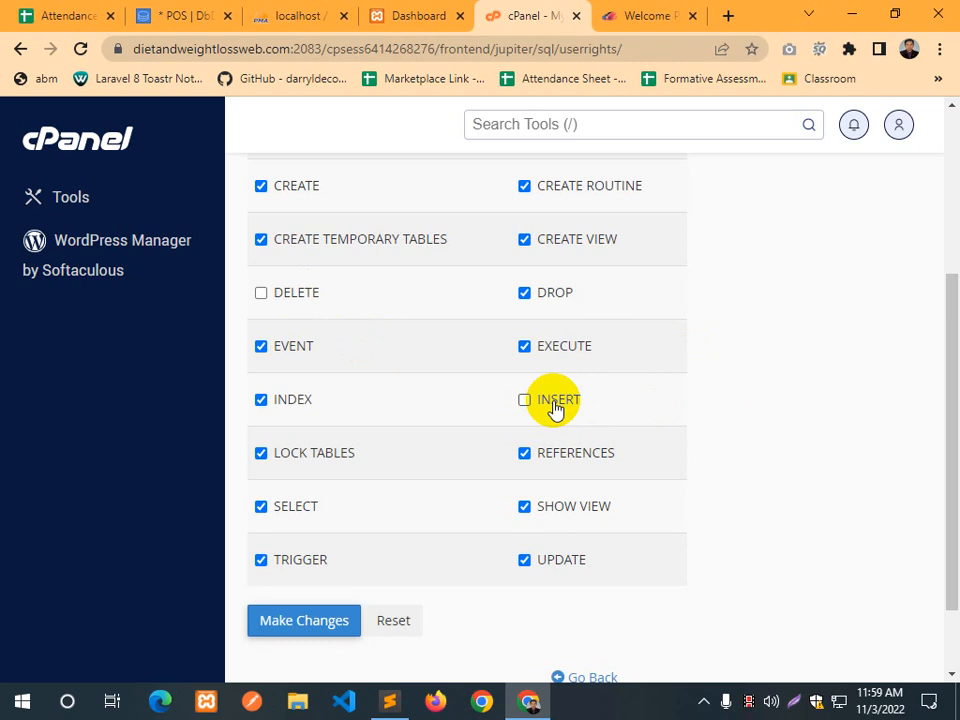
left_click(556, 404)
left_click(286, 296)
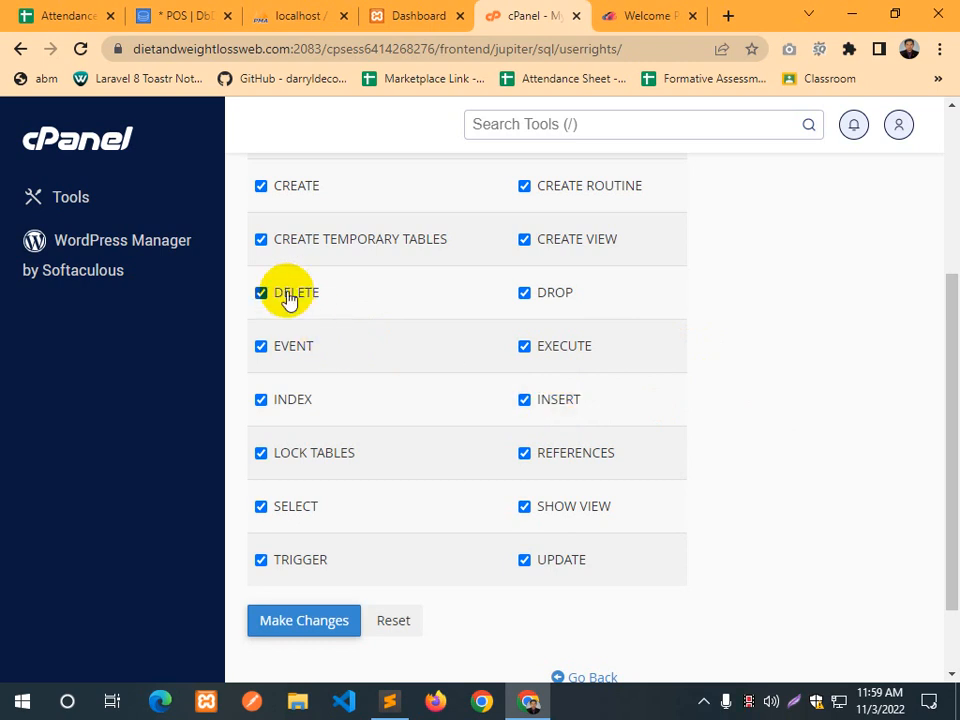
left_click(316, 630)
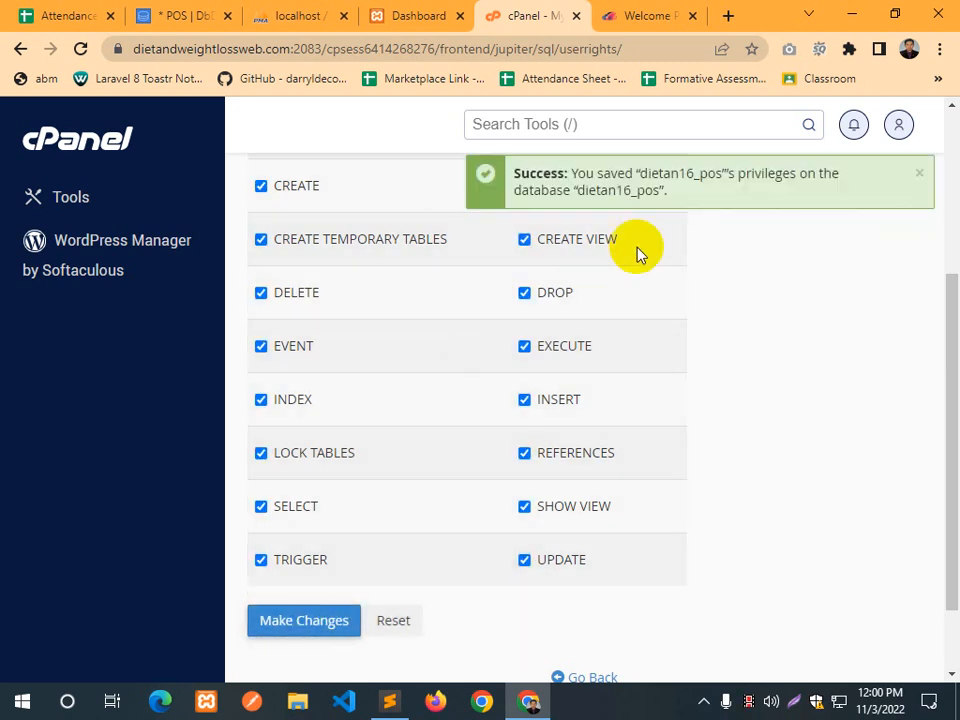
left_click(921, 176)
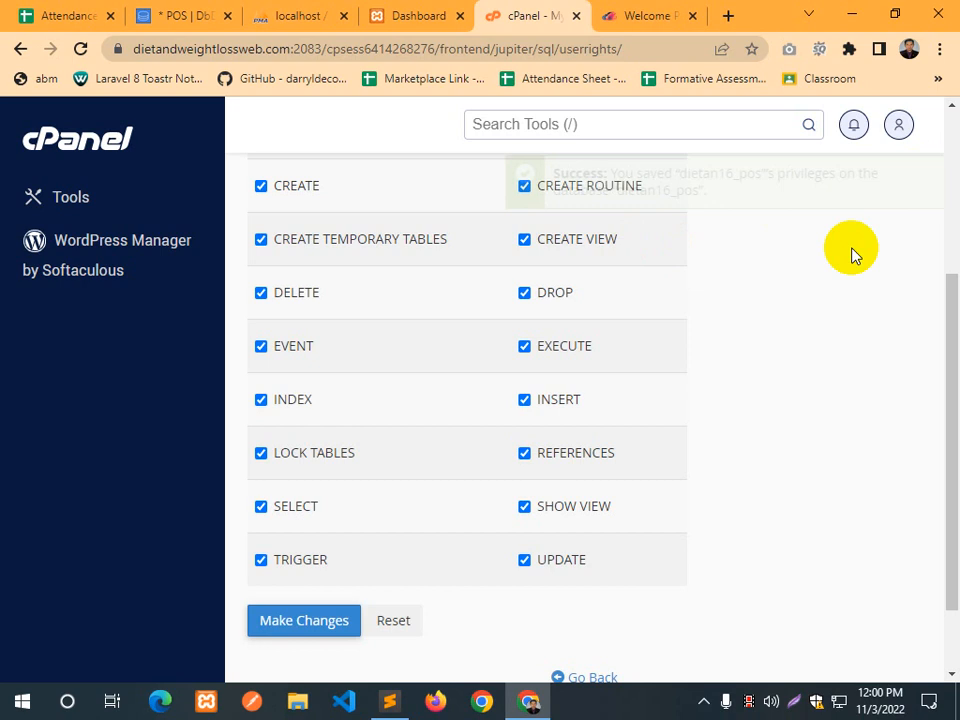
- Reach live phpMyAdmin via a 'php' tool search, view empty dietan16_pos, then return to local tbl_product
left_click(410, 15)
left_click(500, 14)
left_click(80, 49)
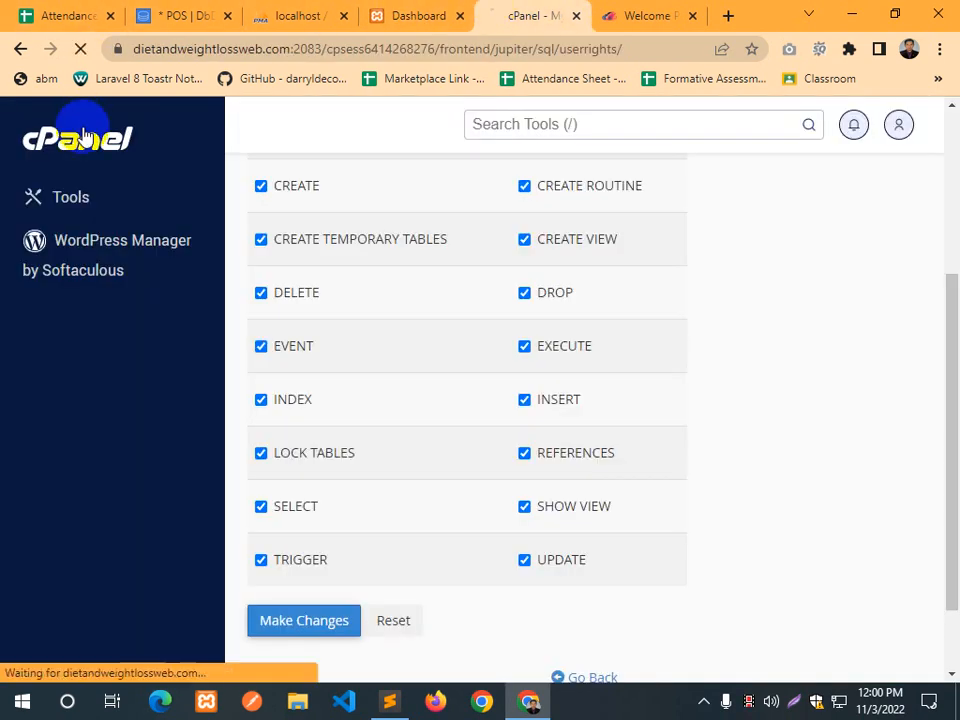
left_click(518, 121)
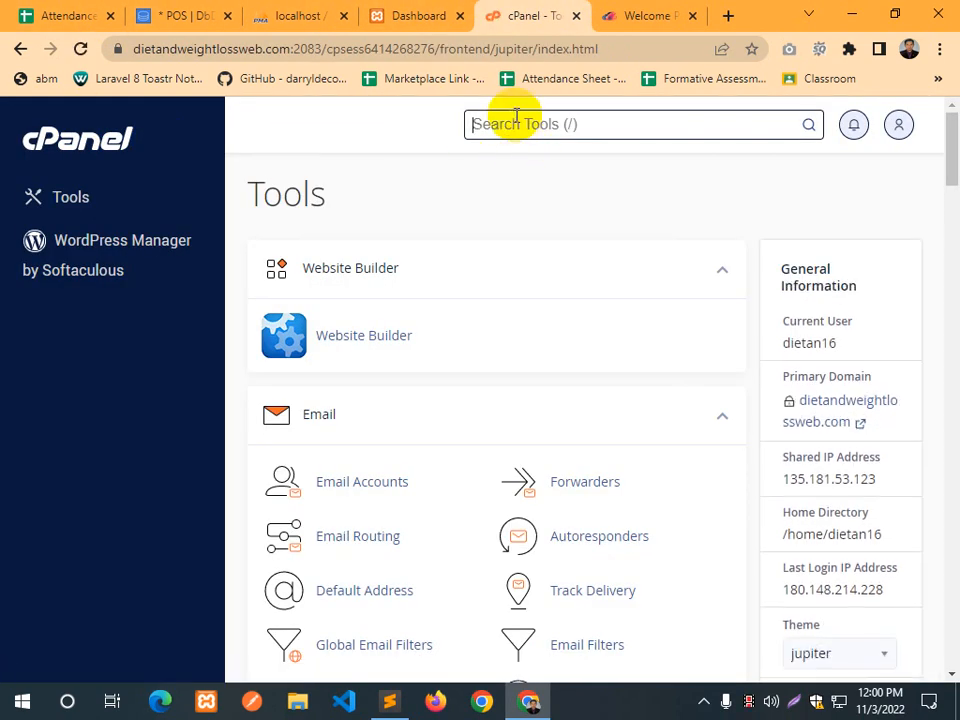
type("php")
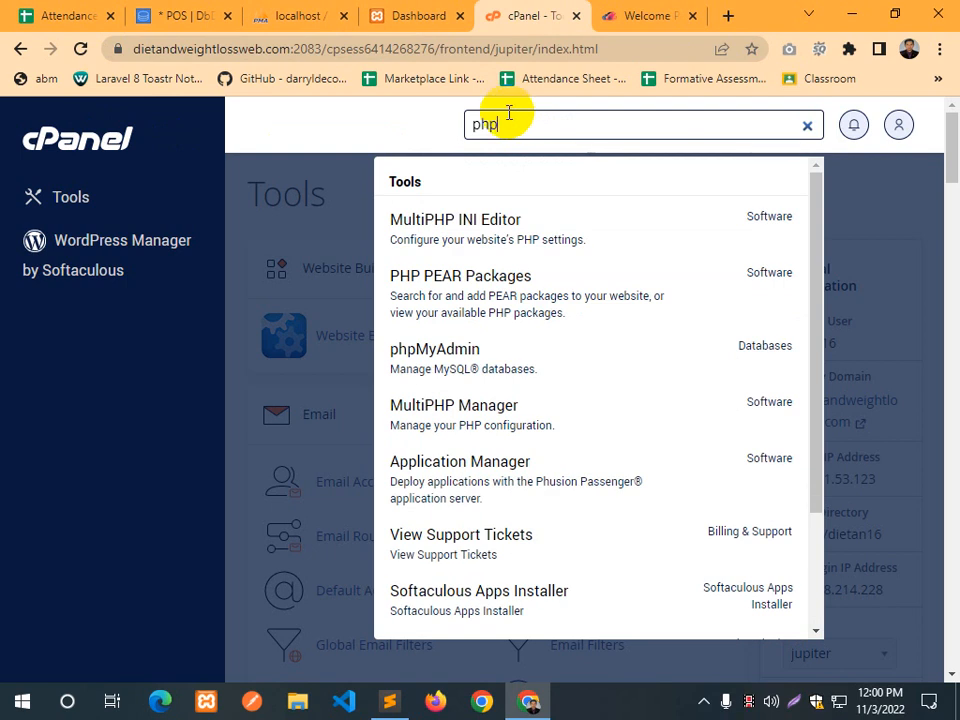
left_click(533, 360)
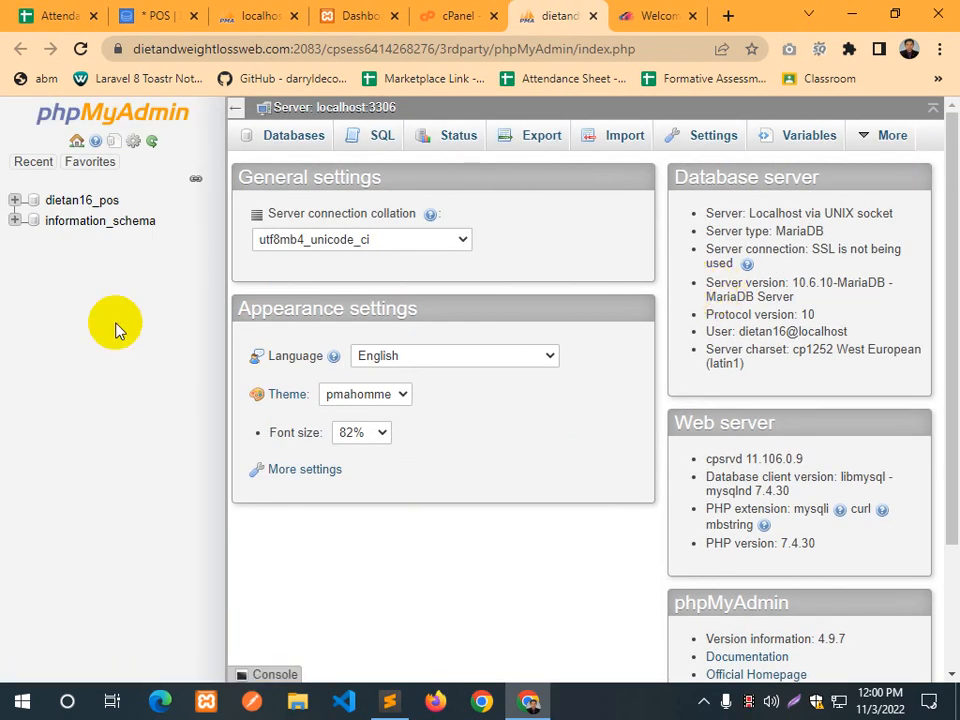
left_click(70, 204)
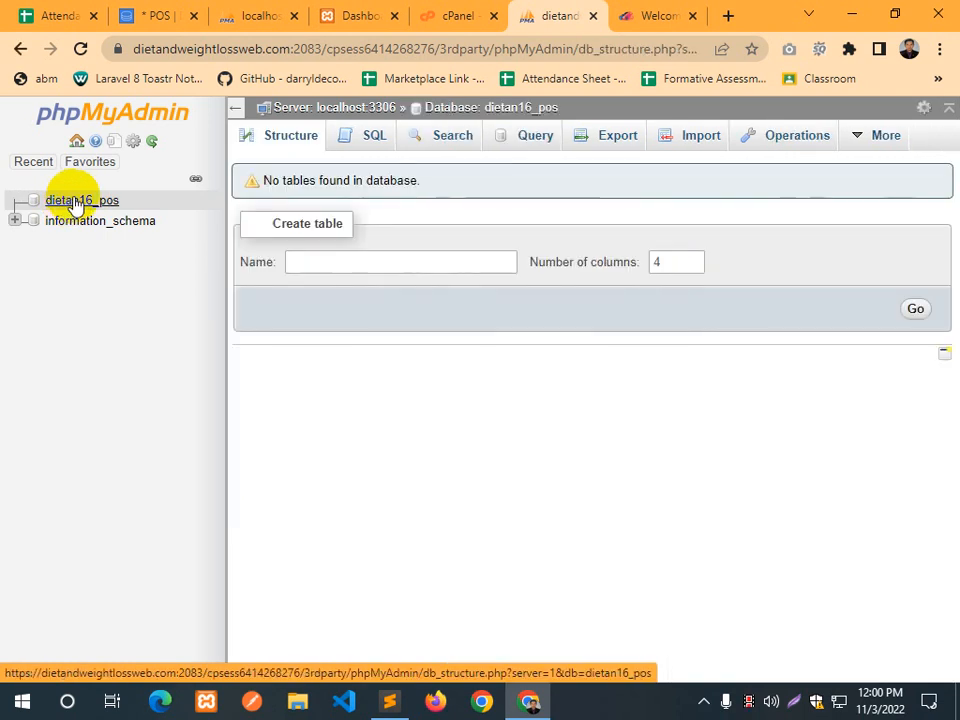
left_click(253, 13)
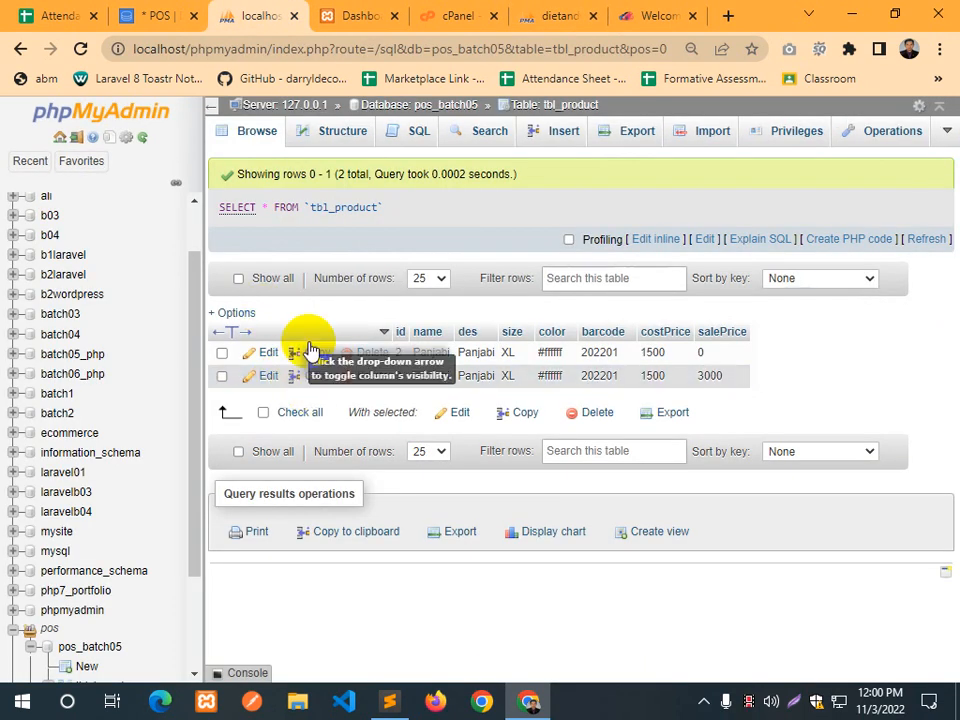
- Download the whole local pos_batch05 database as pos_batch05.sql, then go back to the live dietan16_pos tab
left_click(615, 140)
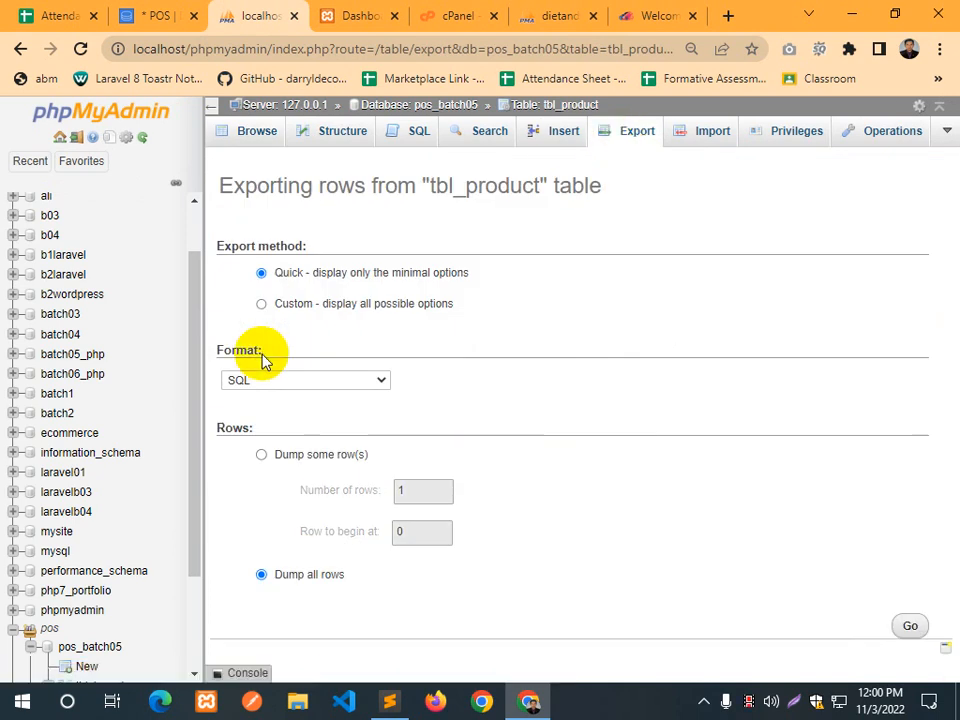
scroll(26, 497, "down", 3)
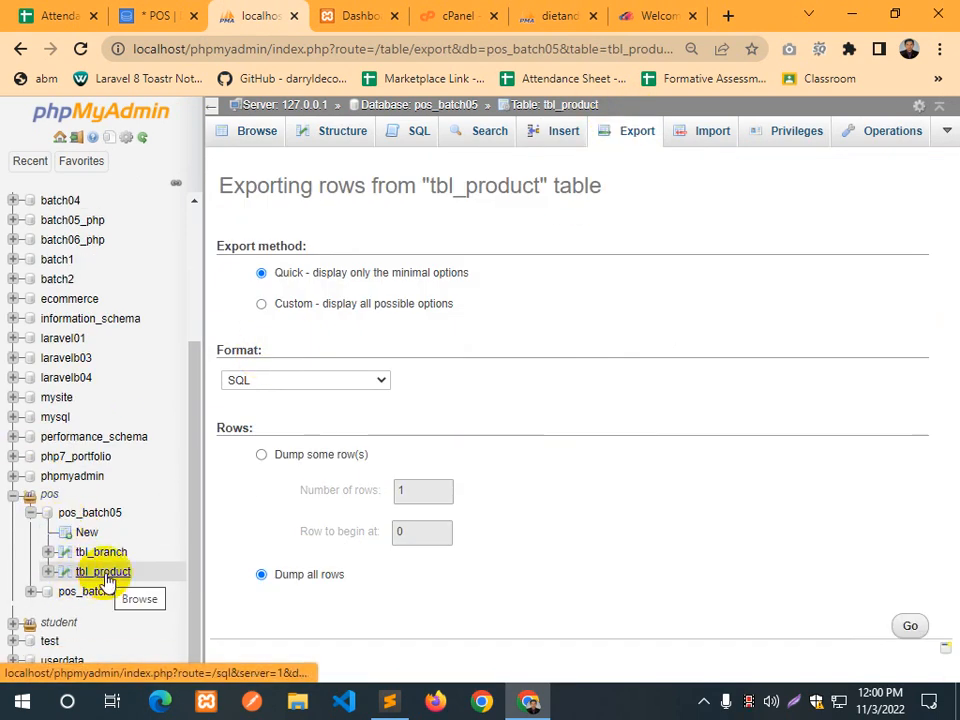
left_click(76, 514)
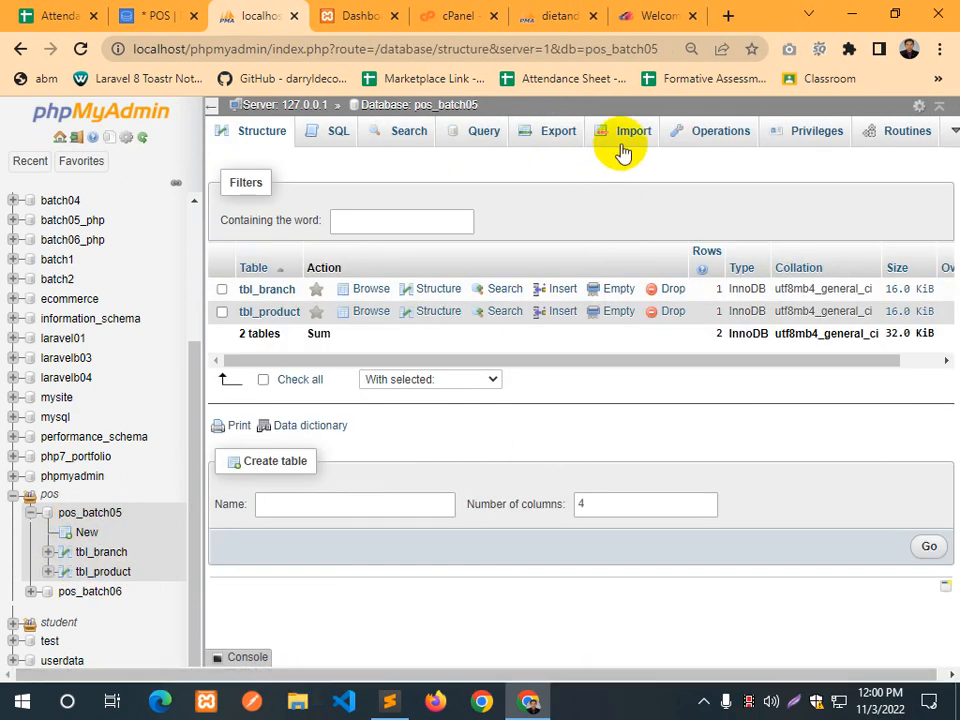
left_click(560, 132)
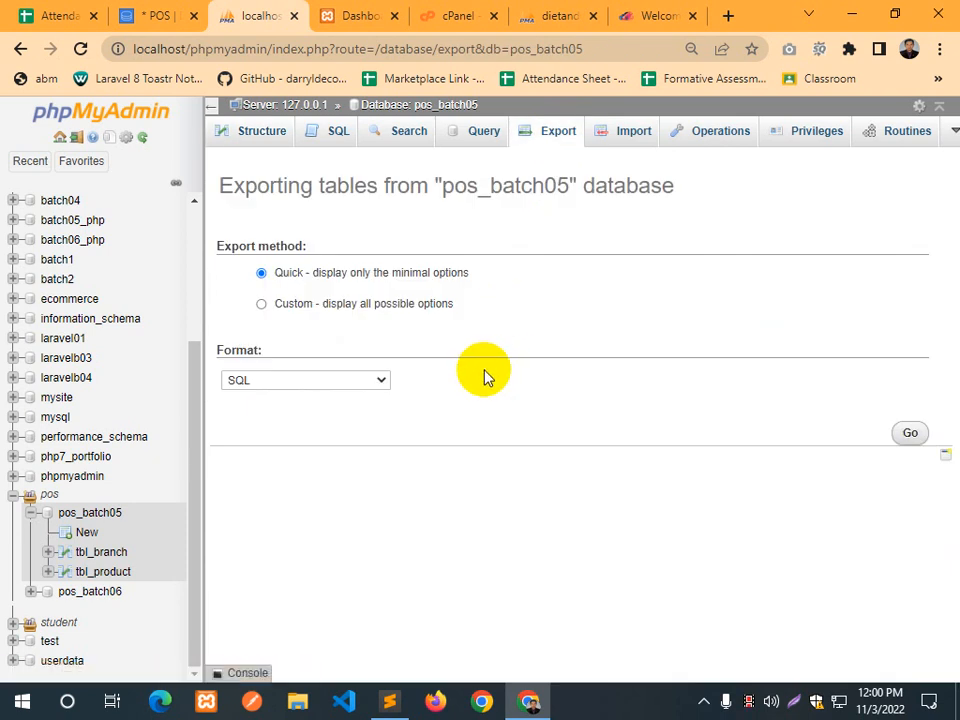
left_click(909, 436)
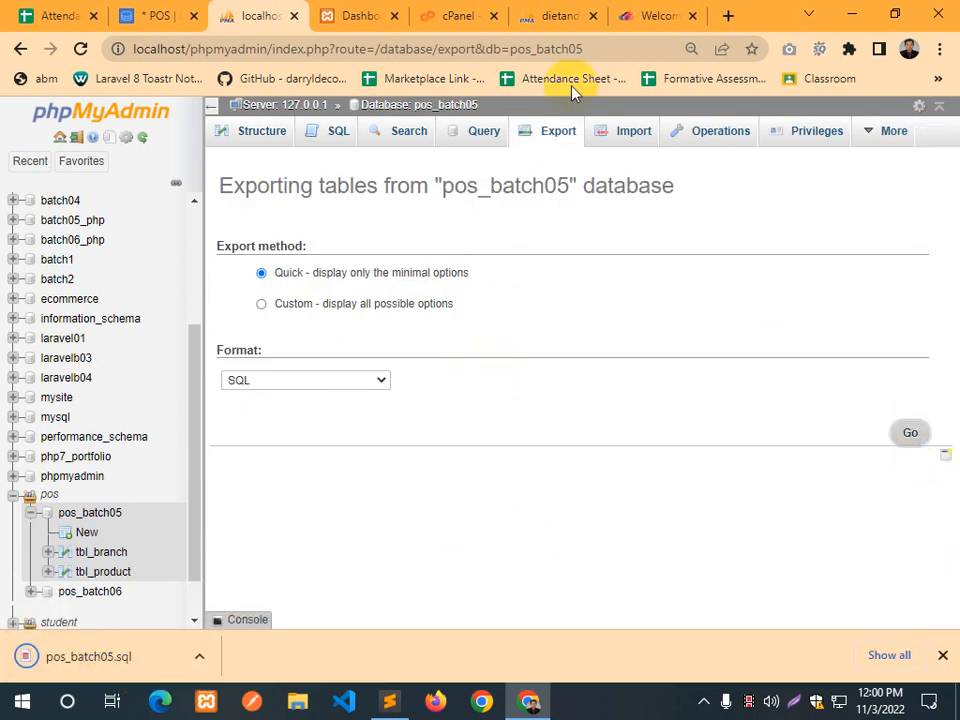
left_click(565, 12)
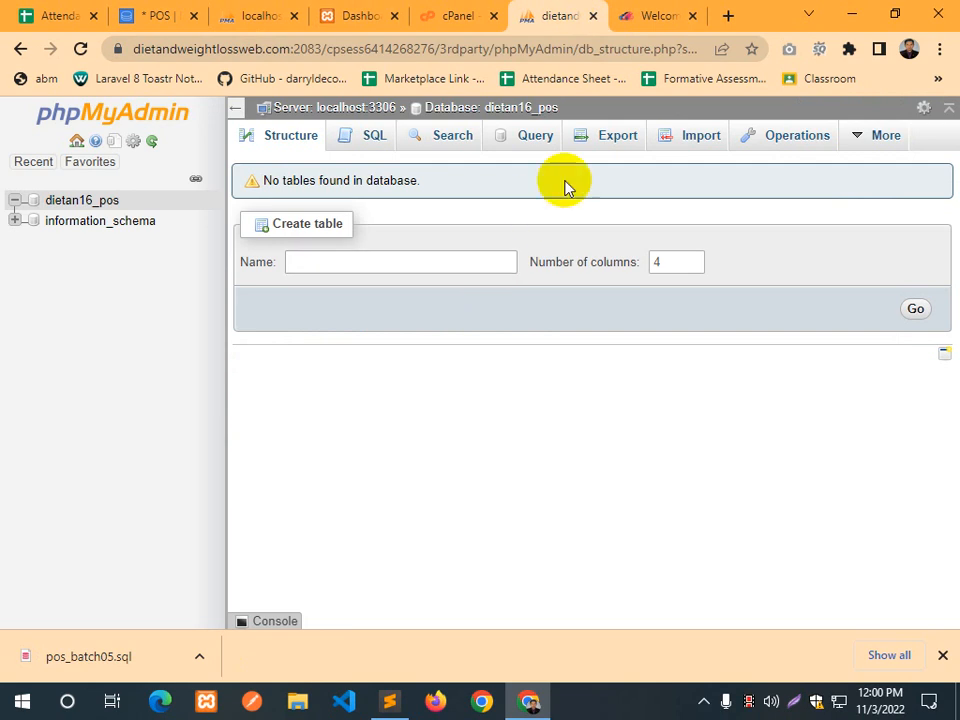
- Import Downloads\pos_batch05.sql into dietan16_pos, creating tbl_branch and tbl_product
left_click(678, 139)
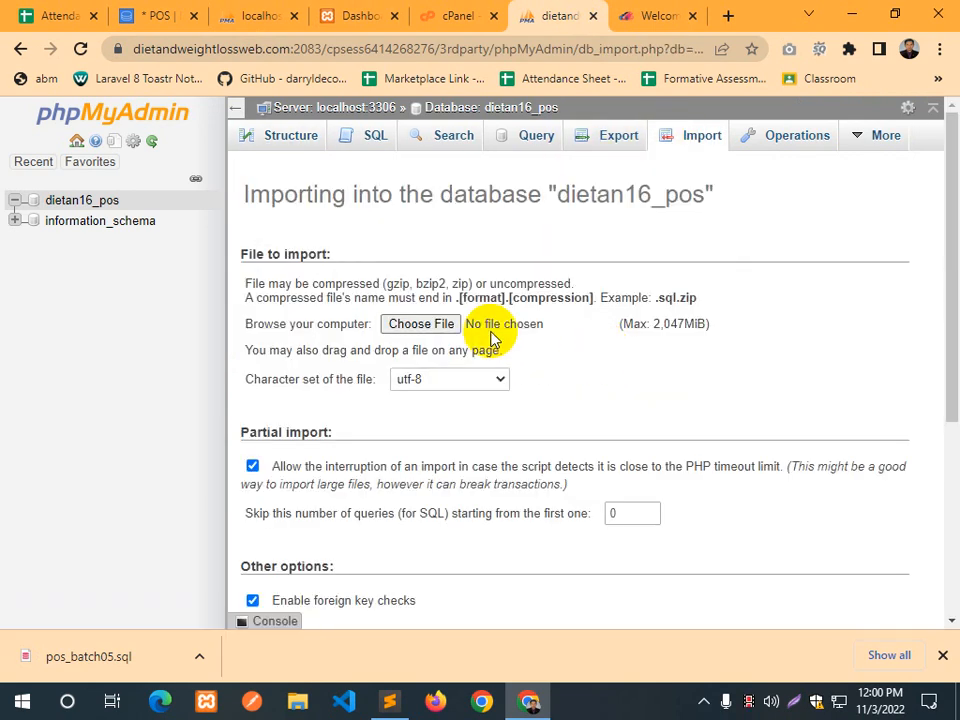
left_click(445, 326)
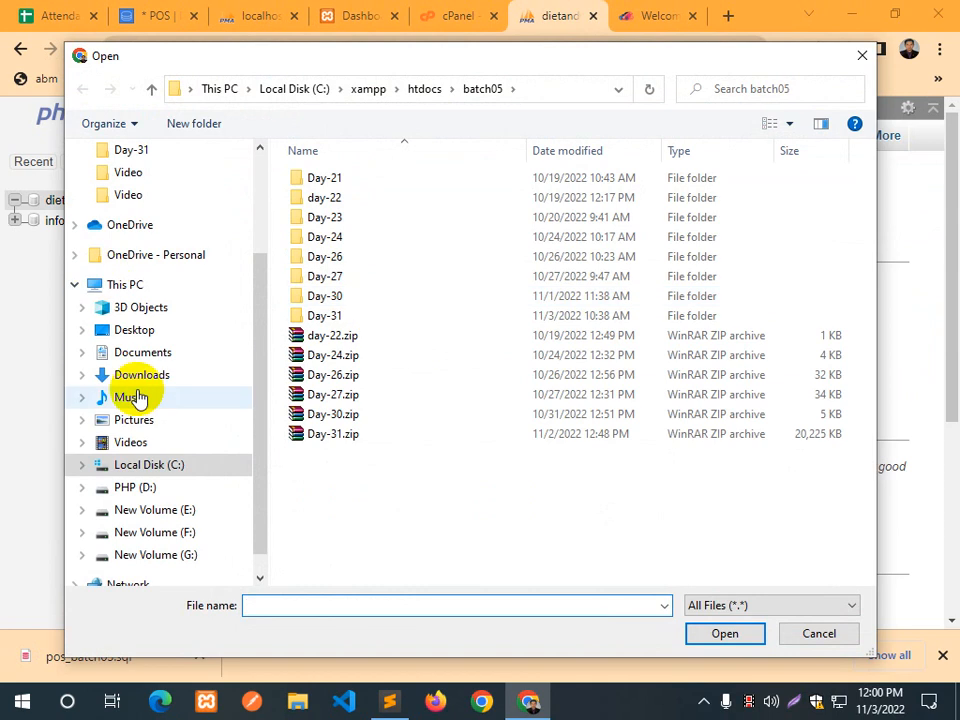
left_click(153, 382)
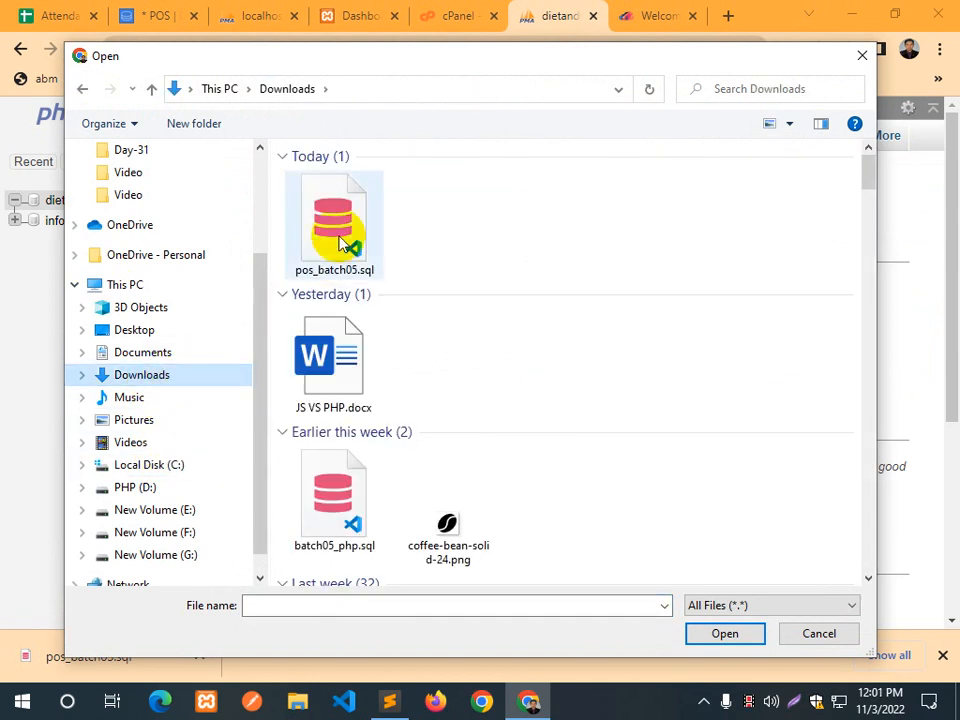
double_click(336, 234)
scroll(408, 505, "down", 4)
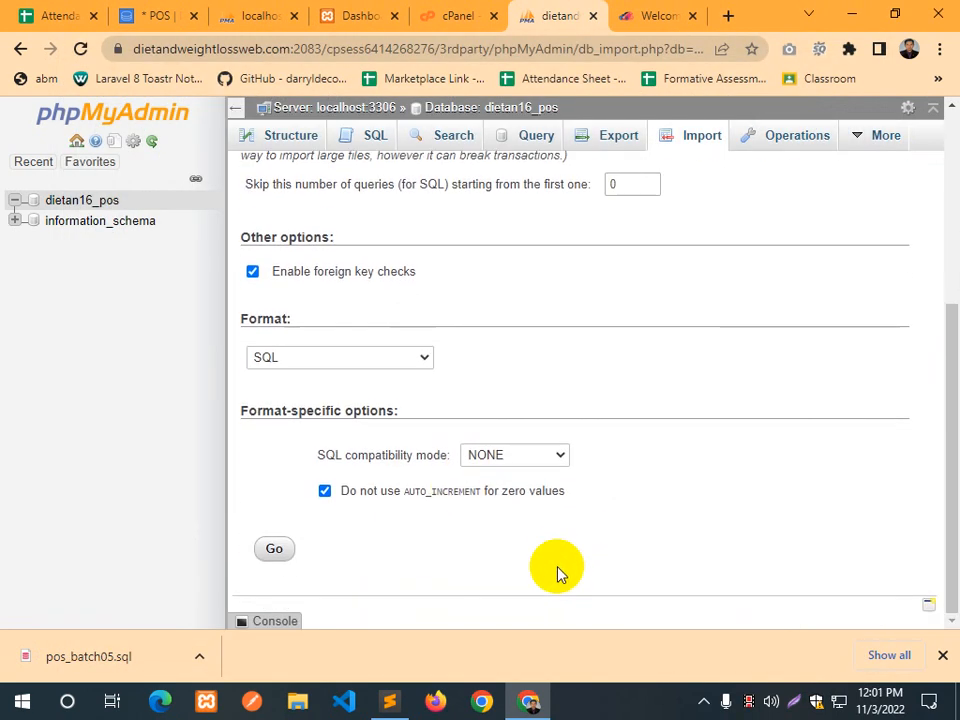
left_click(274, 551)
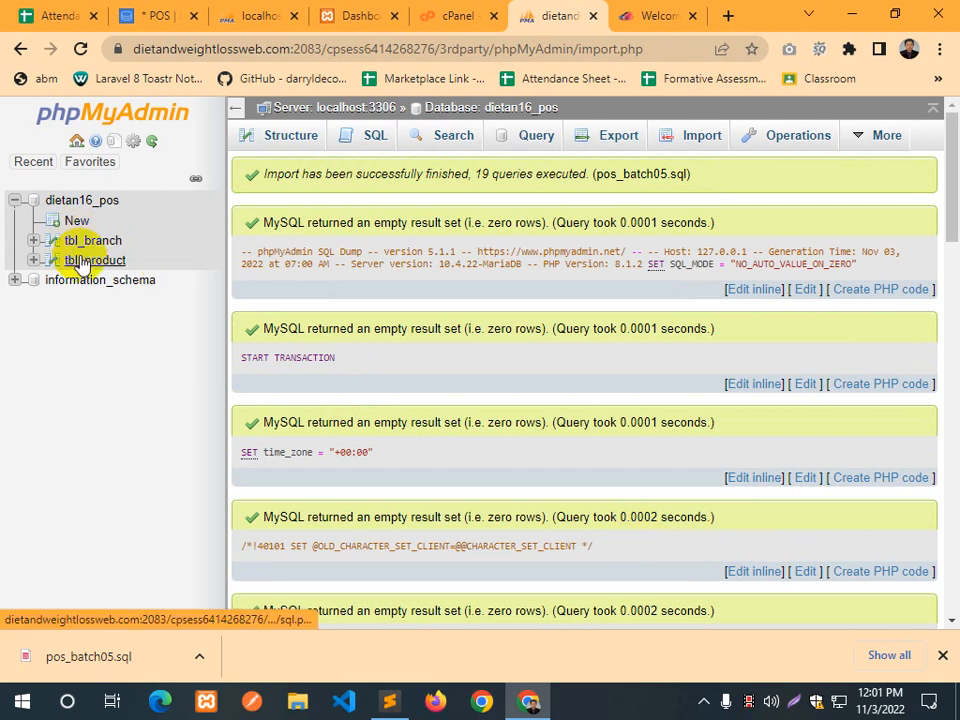
- Replace the old php search in cPanel tools with a search for File Manager and open it
left_click(456, 15)
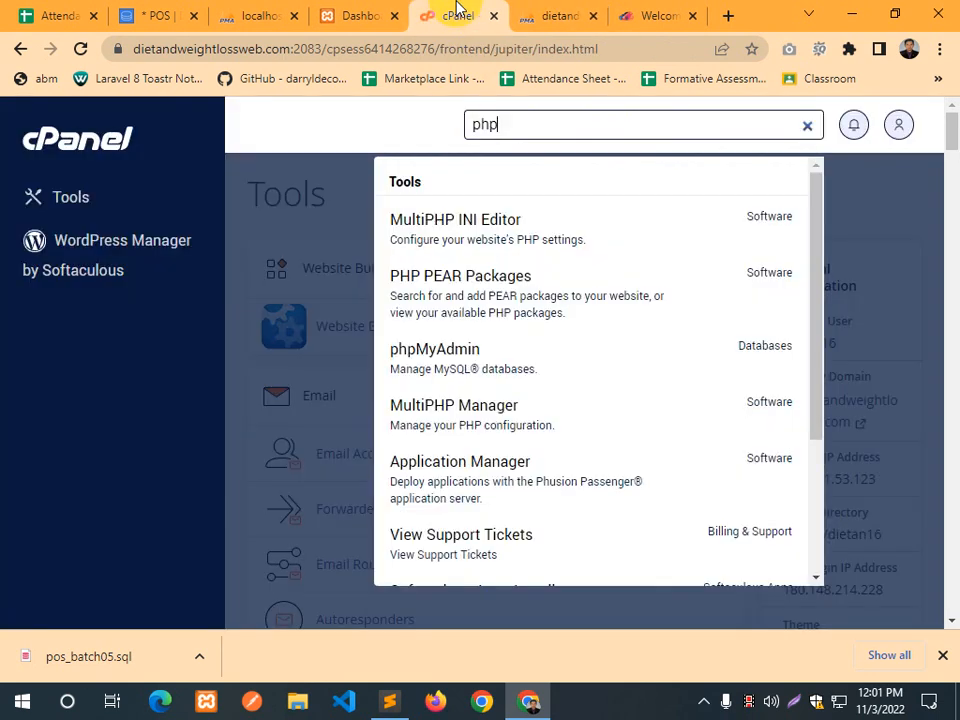
double_click(643, 120)
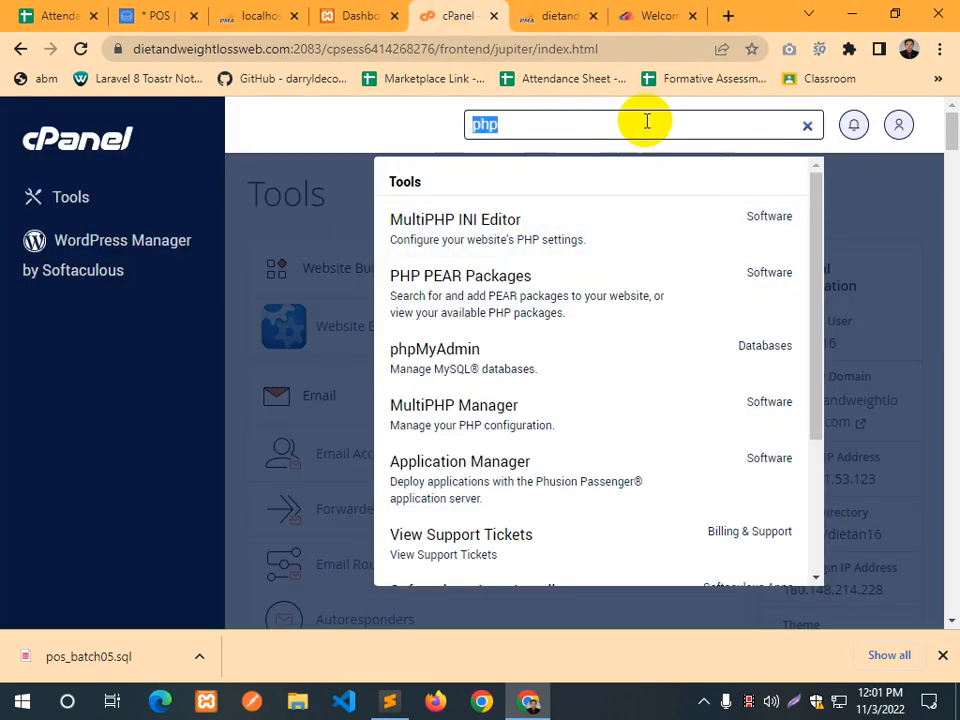
left_click(805, 126)
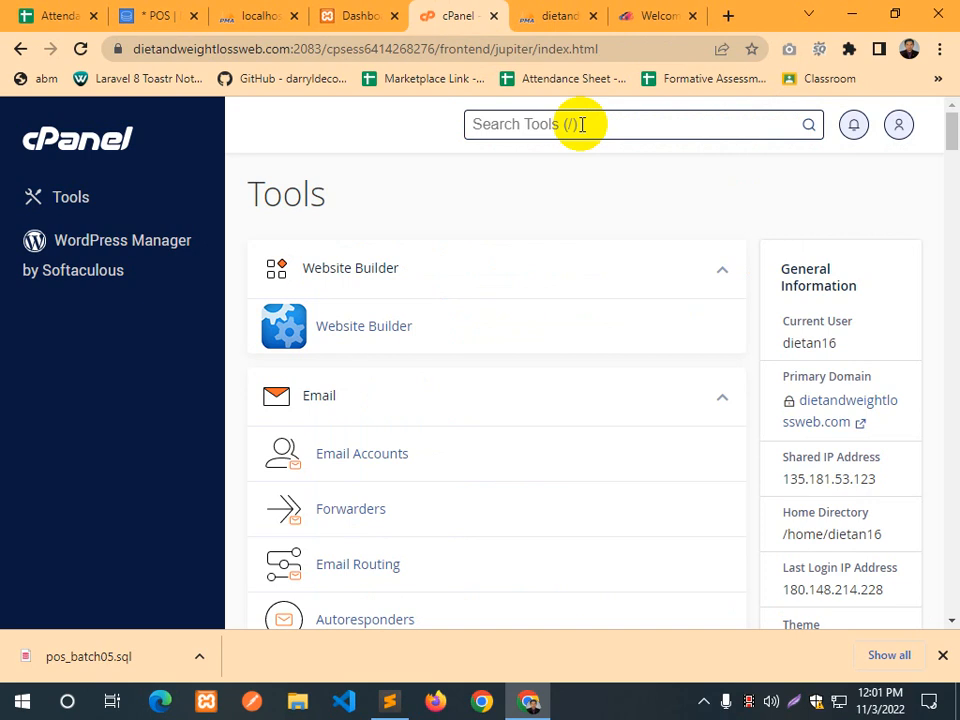
type("fi;a")
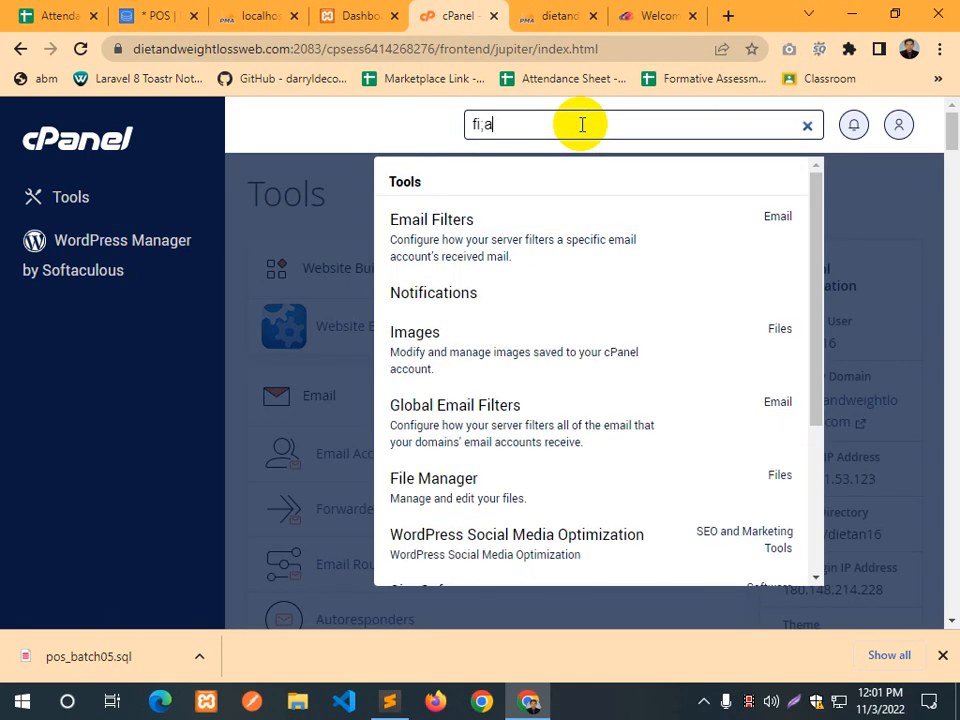
left_click(487, 502, "ctrl")
left_click(474, 8)
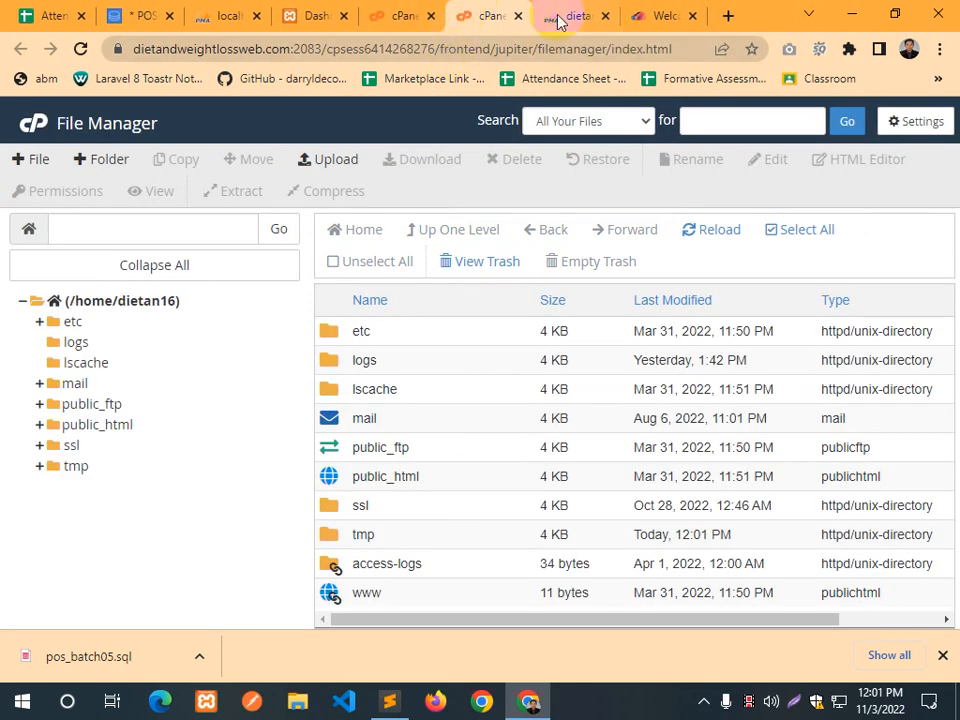
- Copy the site's domain into a new tab to check the live welcome page, then return to File Manager
left_click(647, 12)
left_click(578, 10)
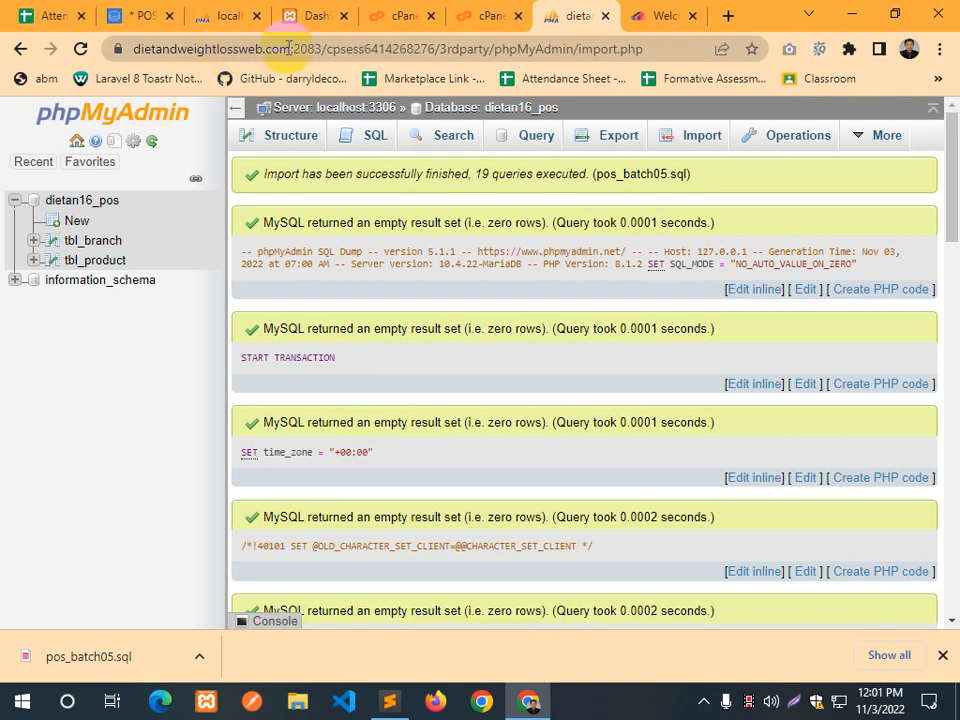
left_click_drag(289, 48, 118, 51)
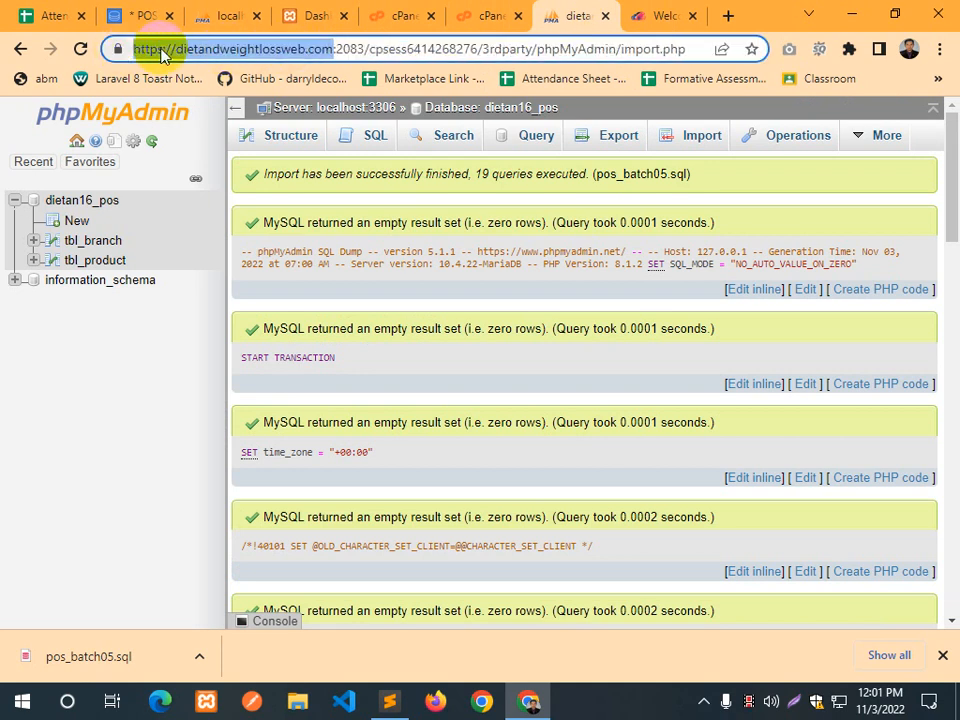
key("ctrl+c")
left_click(727, 16)
key("ctrl+v")
key("Return")
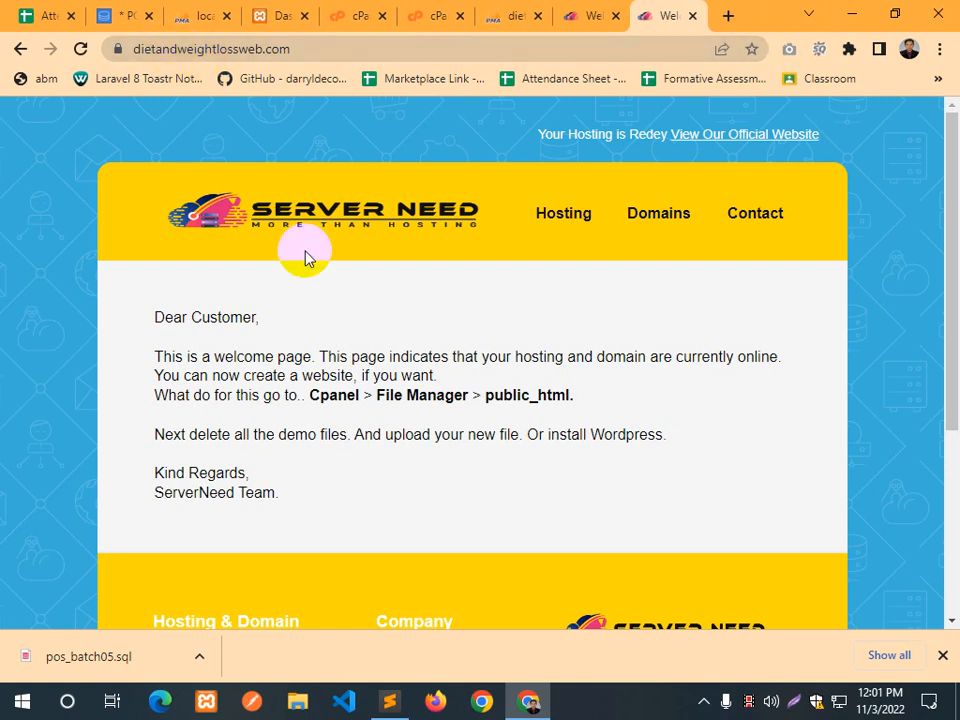
left_click(510, 14)
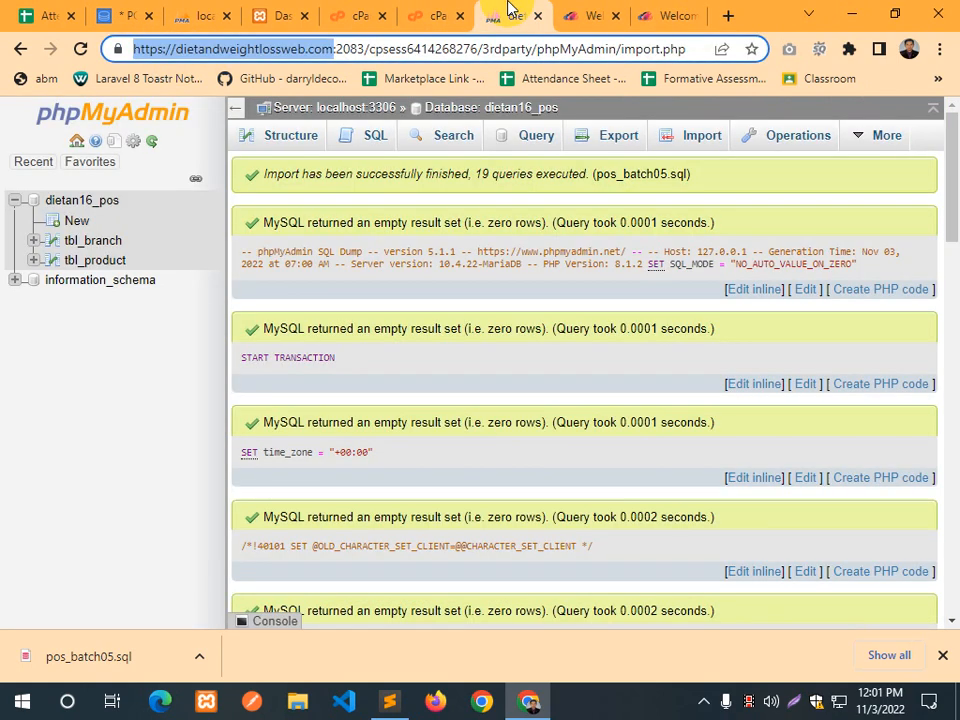
left_click(585, 15)
left_click(432, 15)
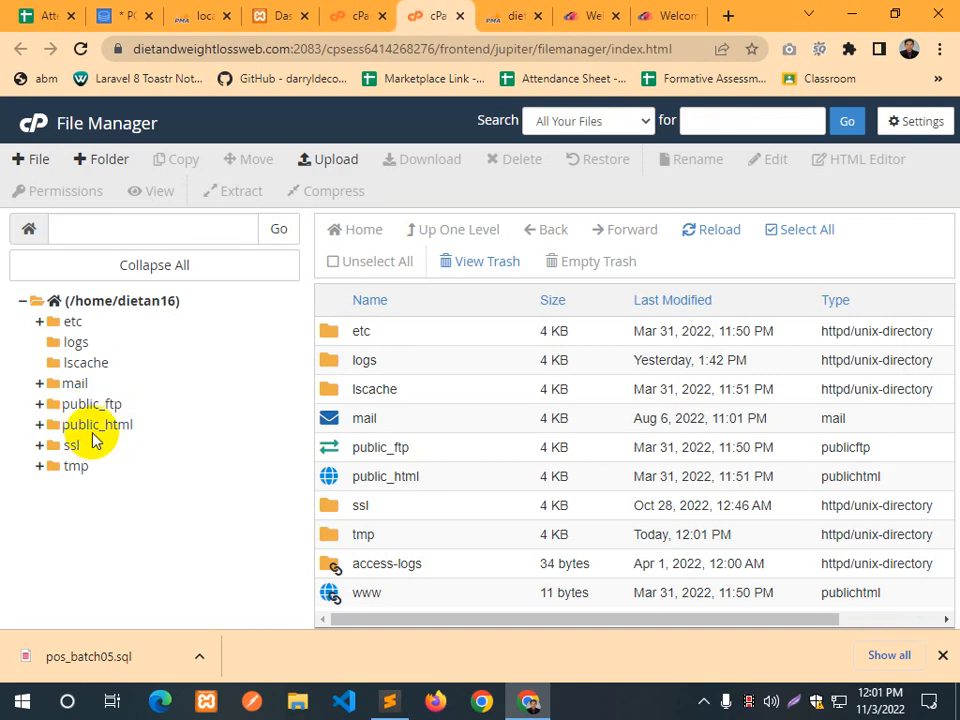
- Move public_html's cgi-bin, img, global.css and index.html to the trash
left_click(93, 430)
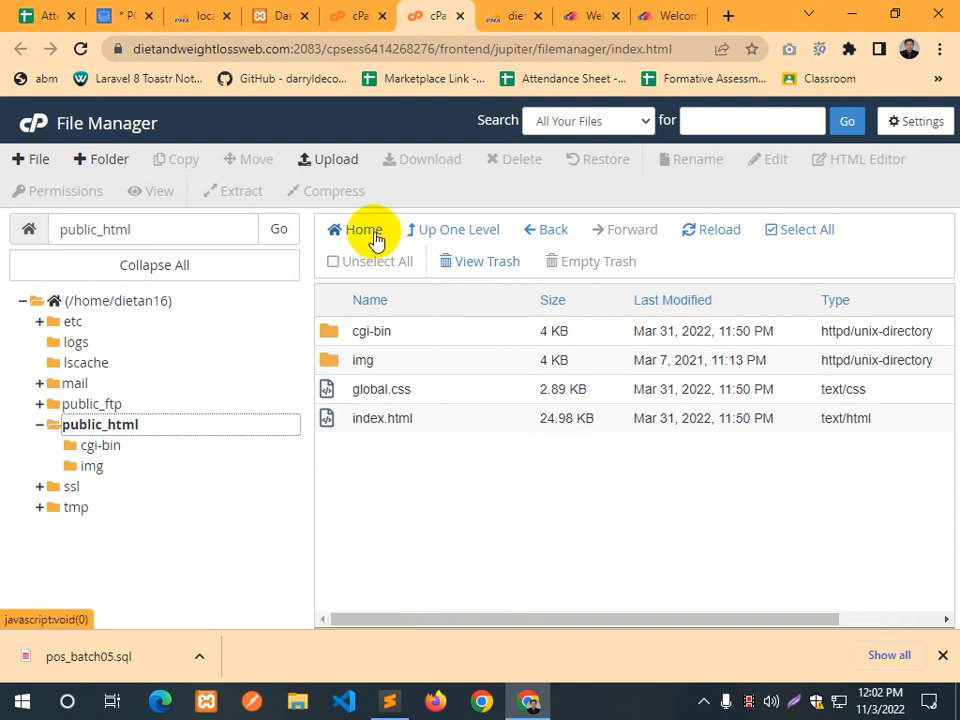
left_click(795, 236)
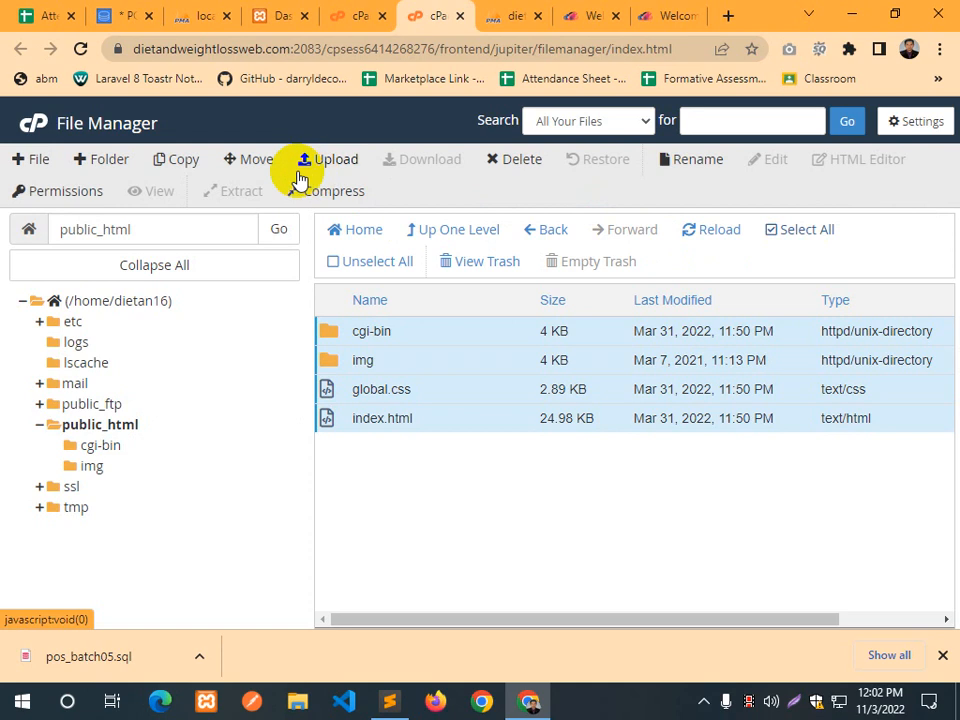
left_click(519, 181)
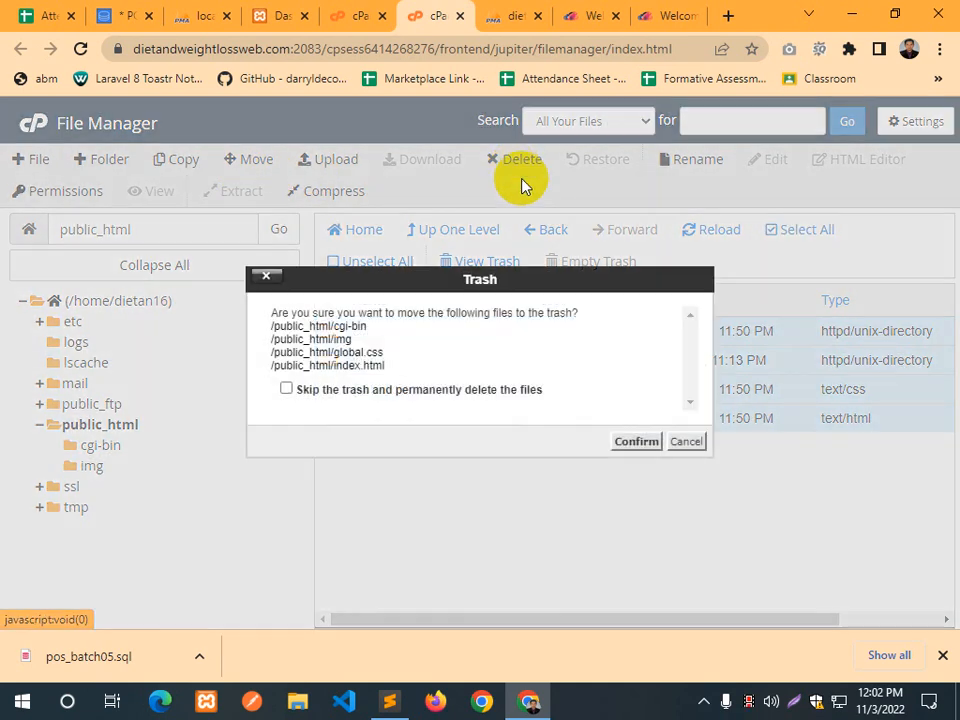
left_click(621, 443)
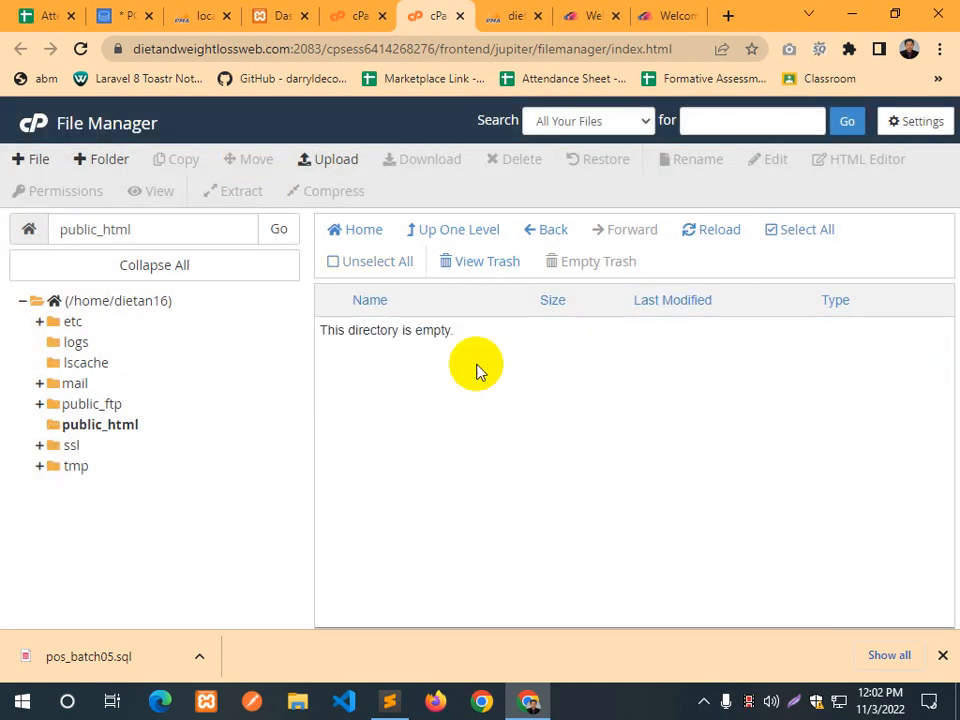
left_click(942, 655)
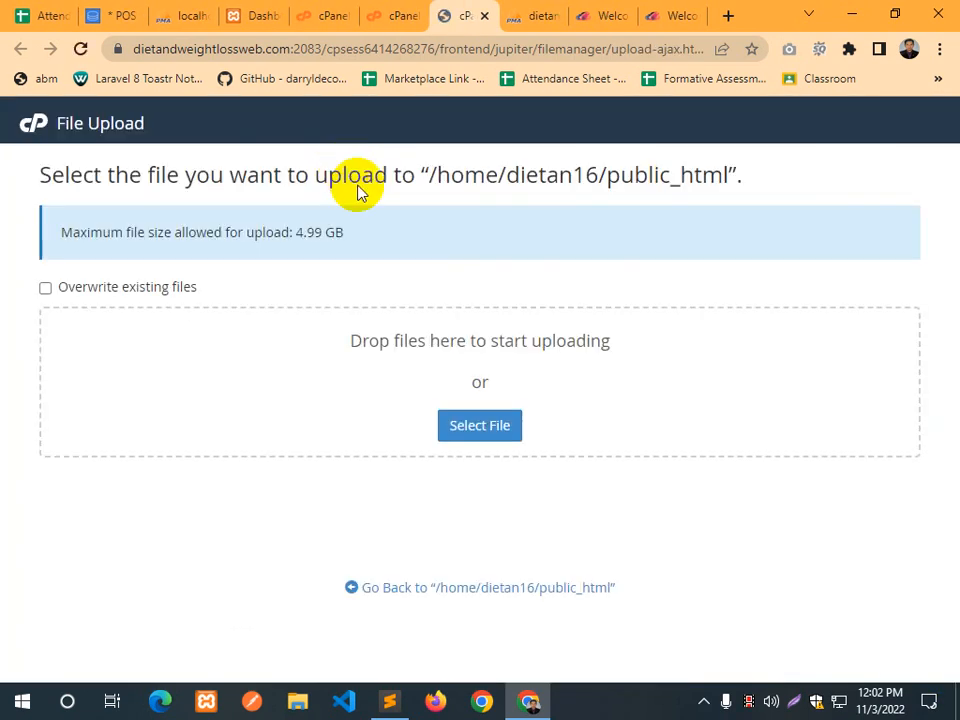
- Start an upload and browse the file picker to C:\xampp\htdocs\batch05
left_click(489, 424)
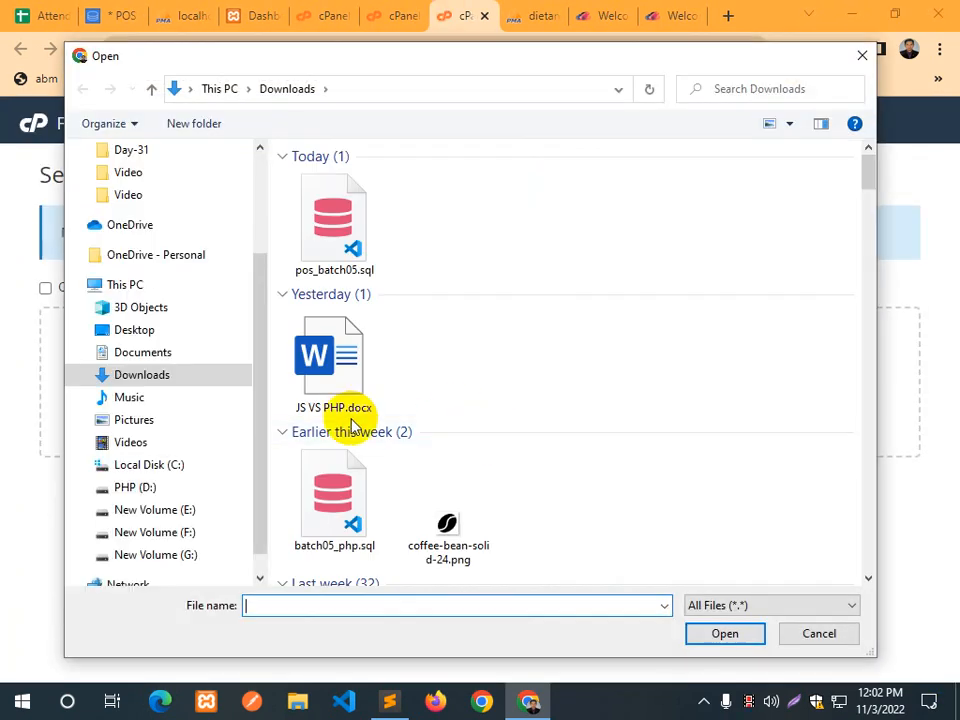
left_click(146, 464)
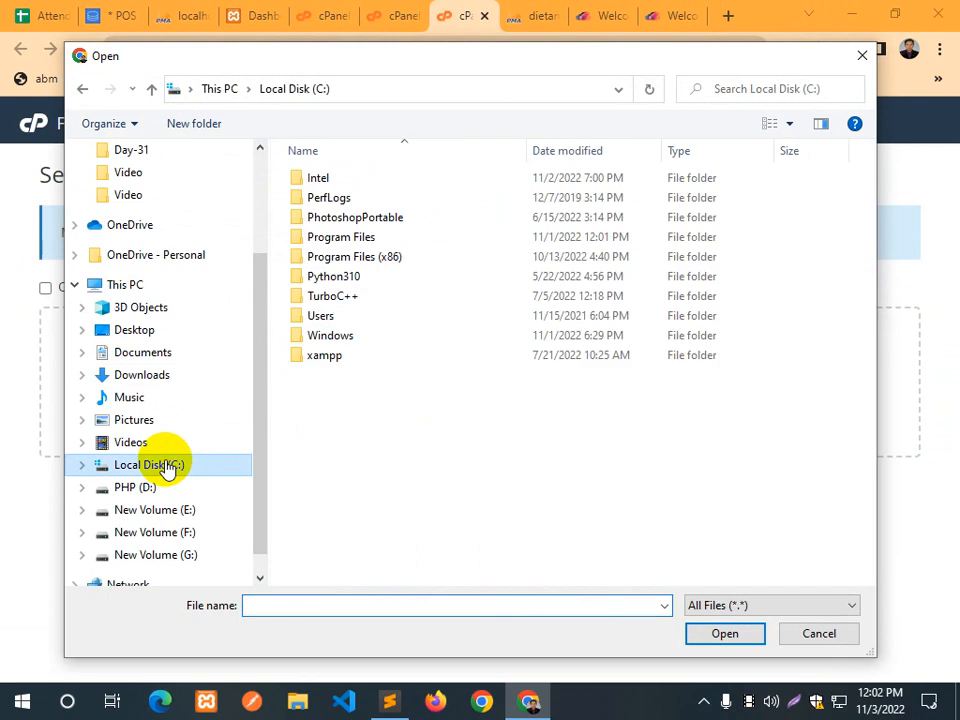
double_click(343, 357)
scroll(374, 380, "down", 2)
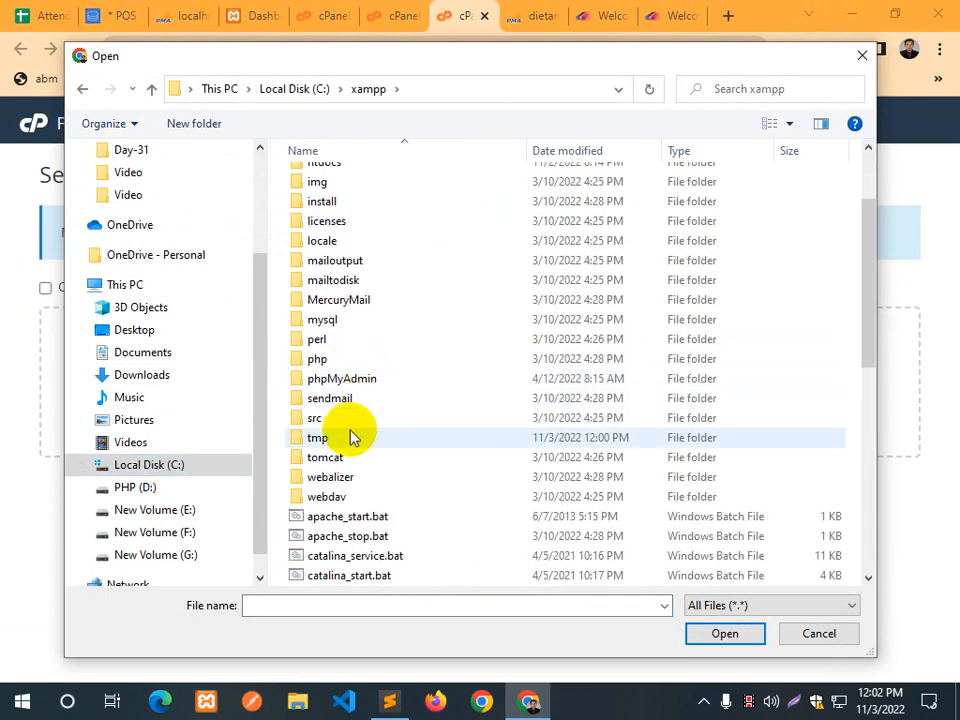
scroll(355, 360, "up", 2)
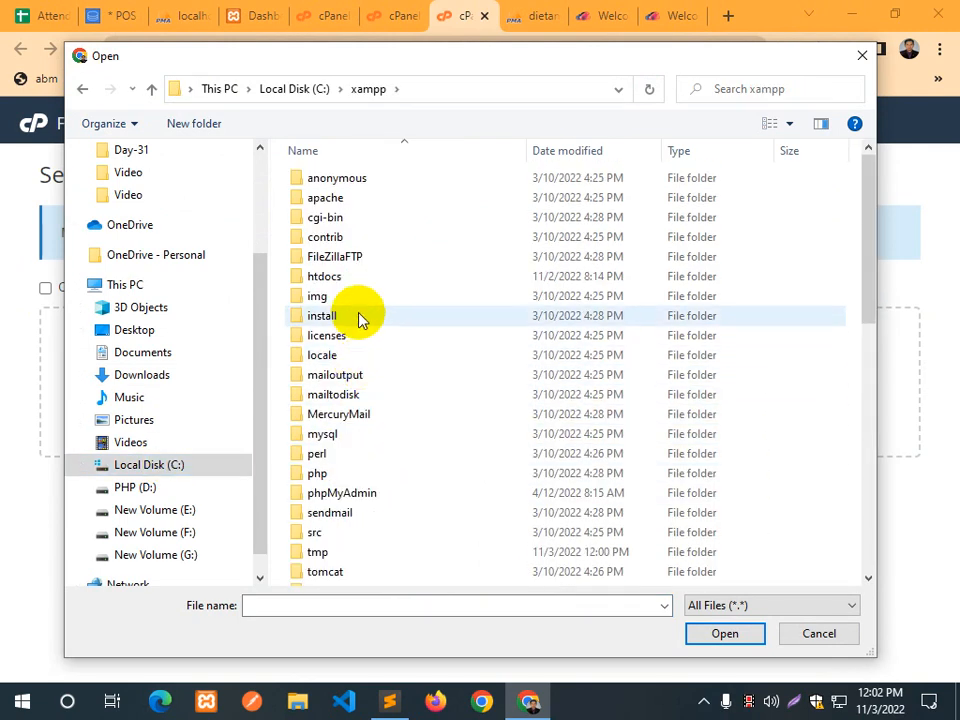
double_click(347, 274)
scroll(369, 506, "down", 4)
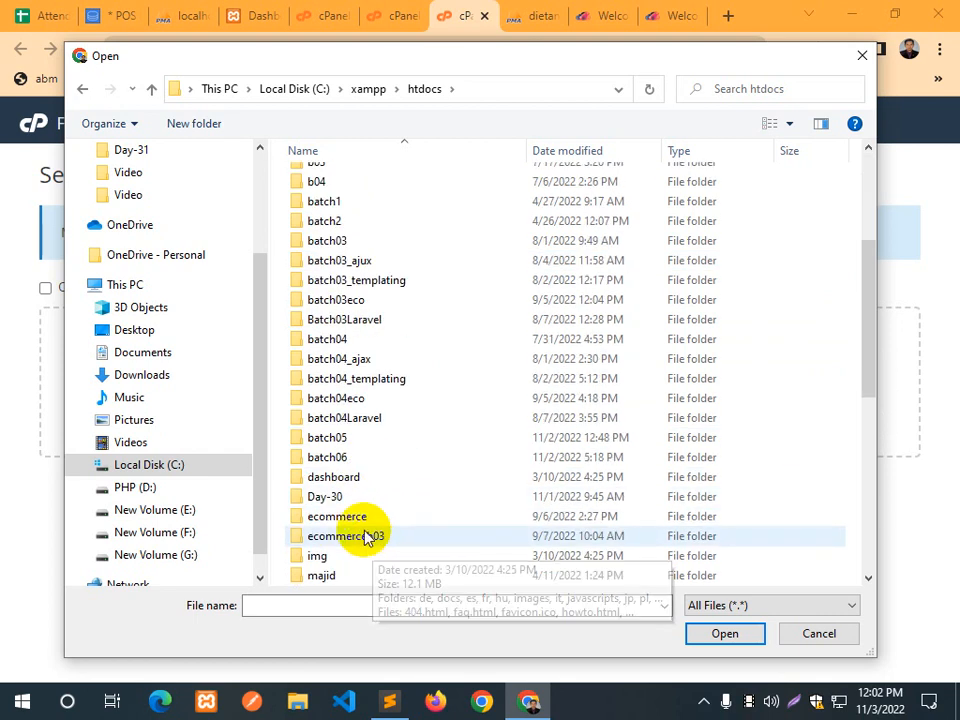
double_click(360, 439)
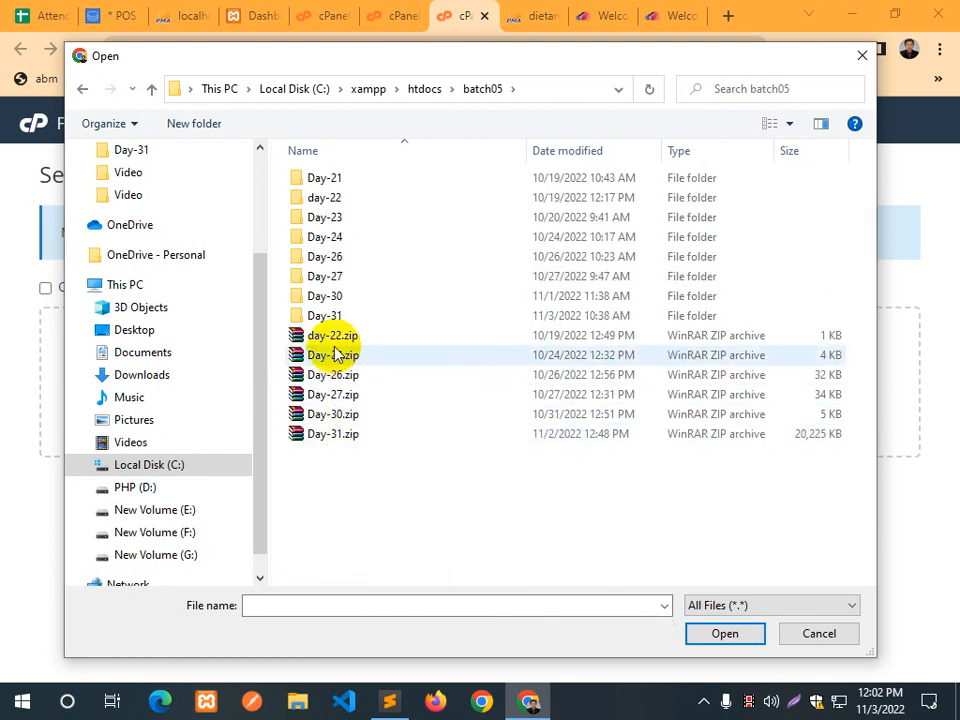
- Delete the old Day-31.zip, re-zip the Day-31 folder, and choose the new Day-31.zip
left_click(380, 440)
key("Delete")
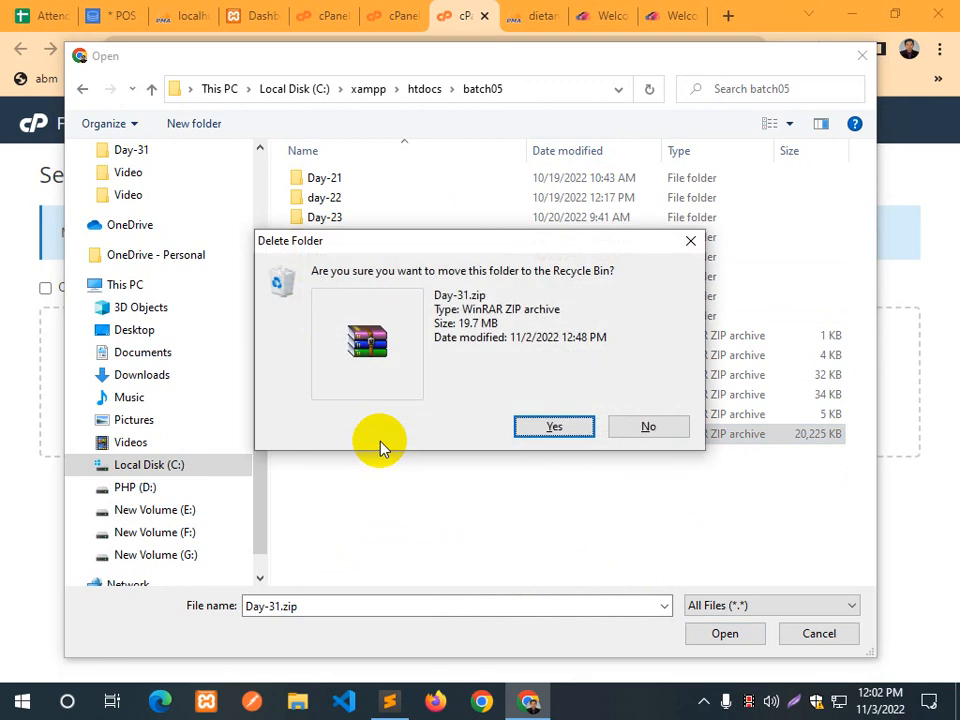
left_click(529, 426)
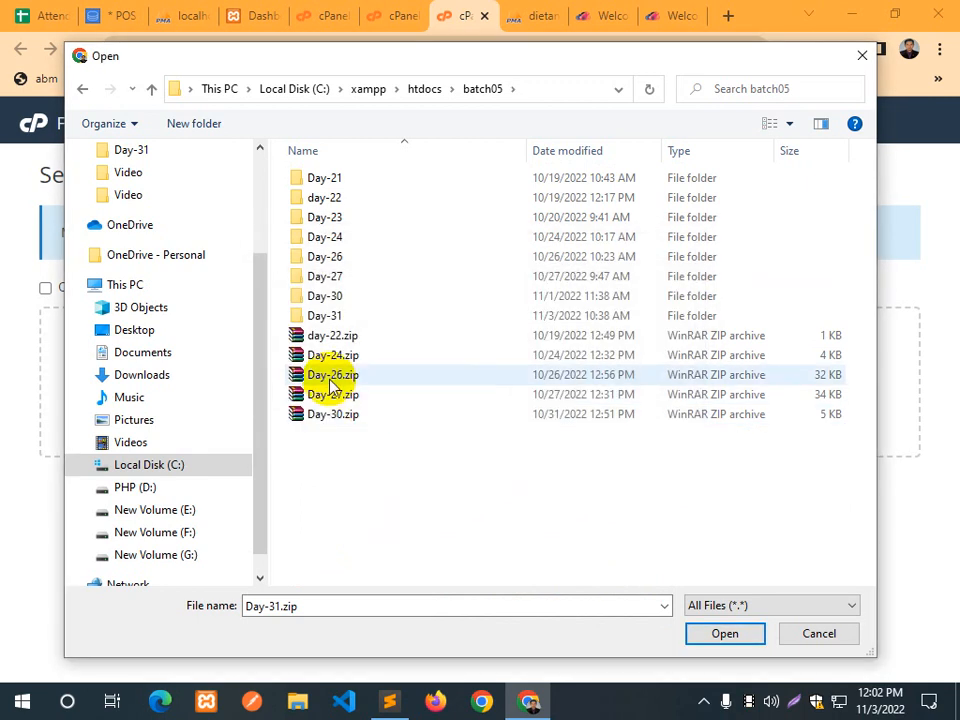
right_click(331, 328)
mouse_move(540, 526)
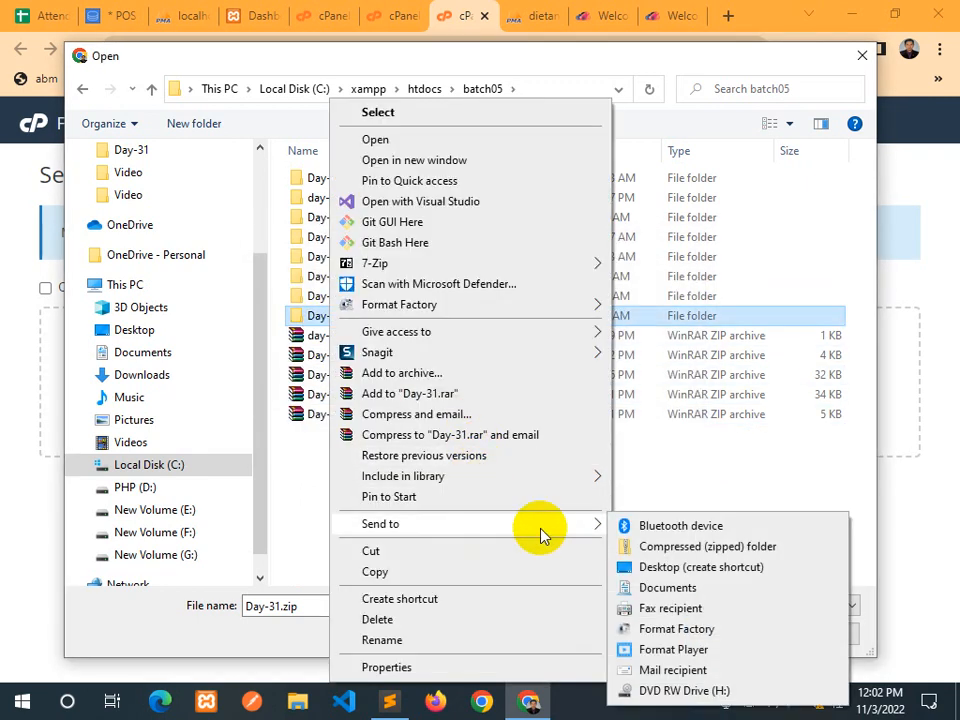
left_click(690, 548)
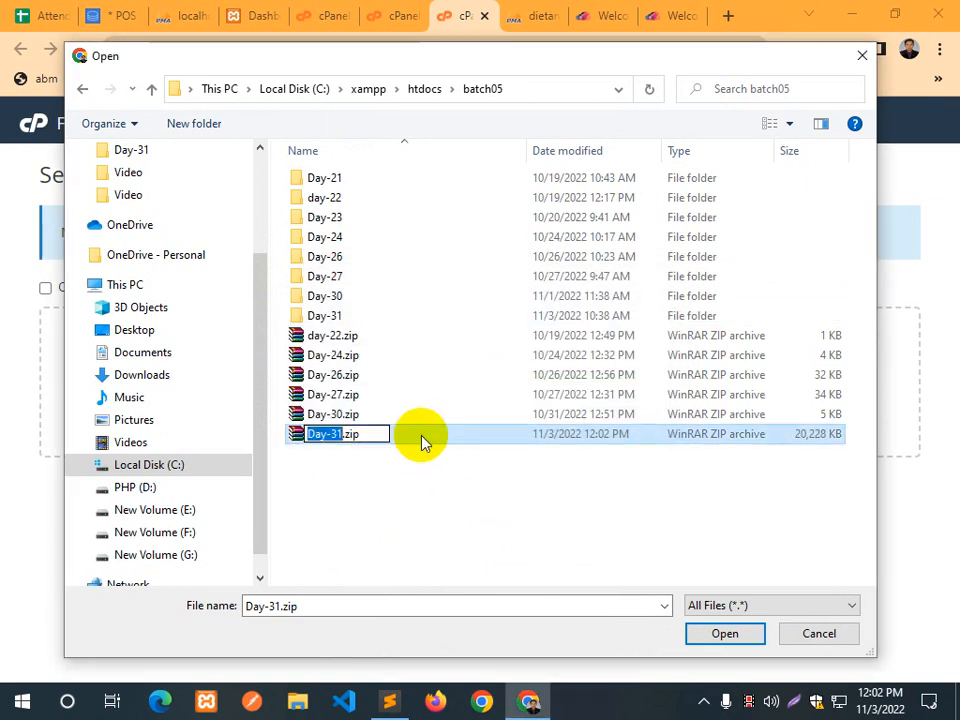
double_click(421, 440)
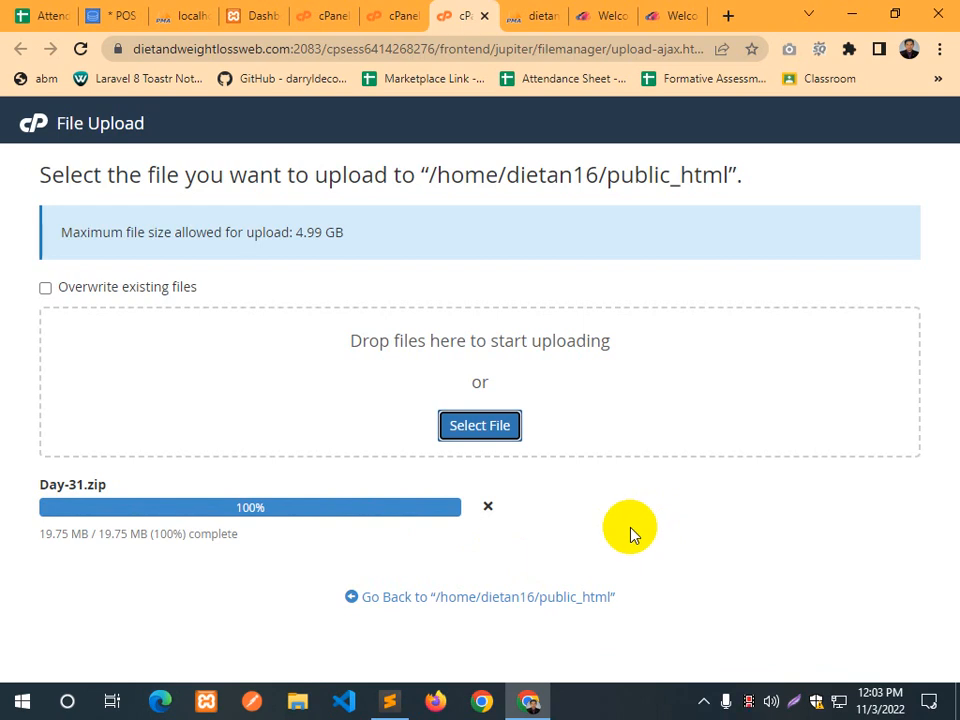
- Let the 19.75 MB Day-31.zip finish uploading, then go back to public_html
left_click(240, 512)
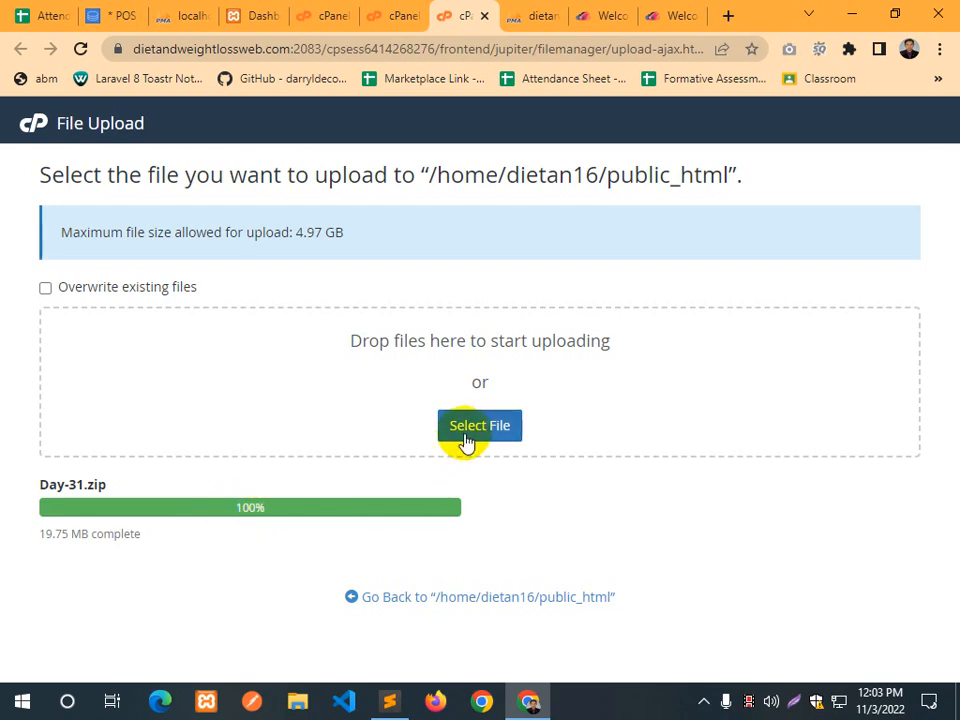
left_click(291, 539)
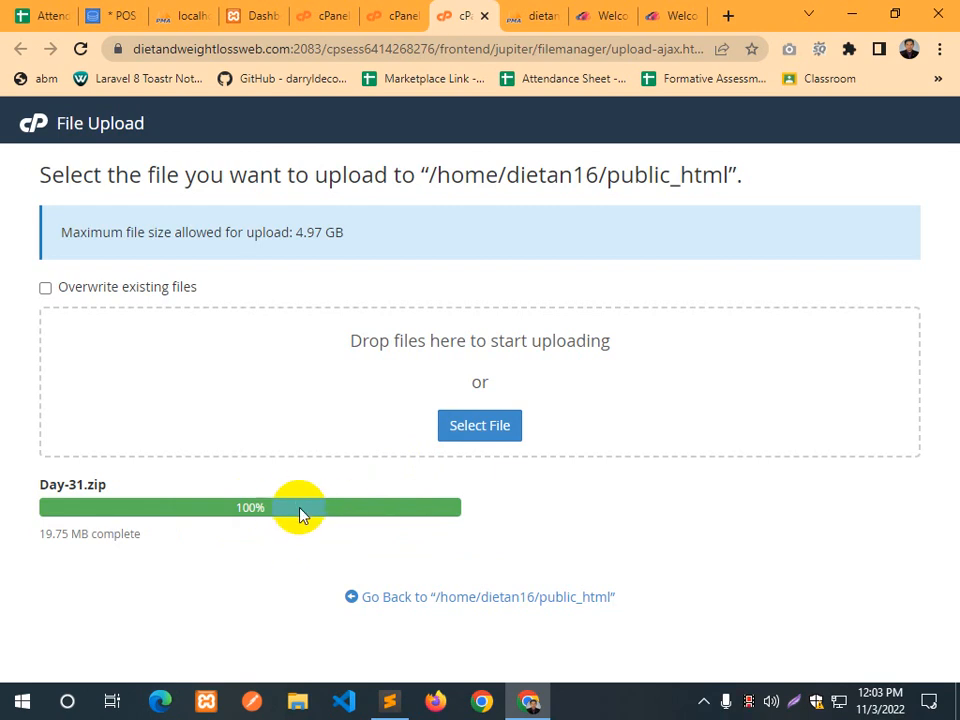
left_click(471, 600)
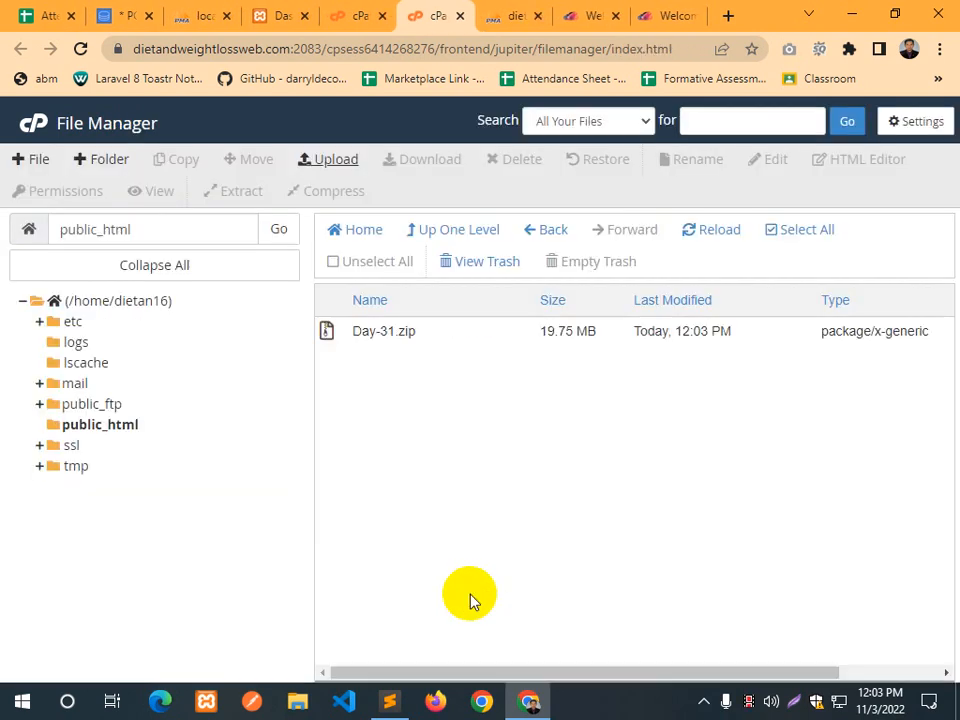
- Extract Day-31.zip into public_html and refresh the listing
right_click(381, 339)
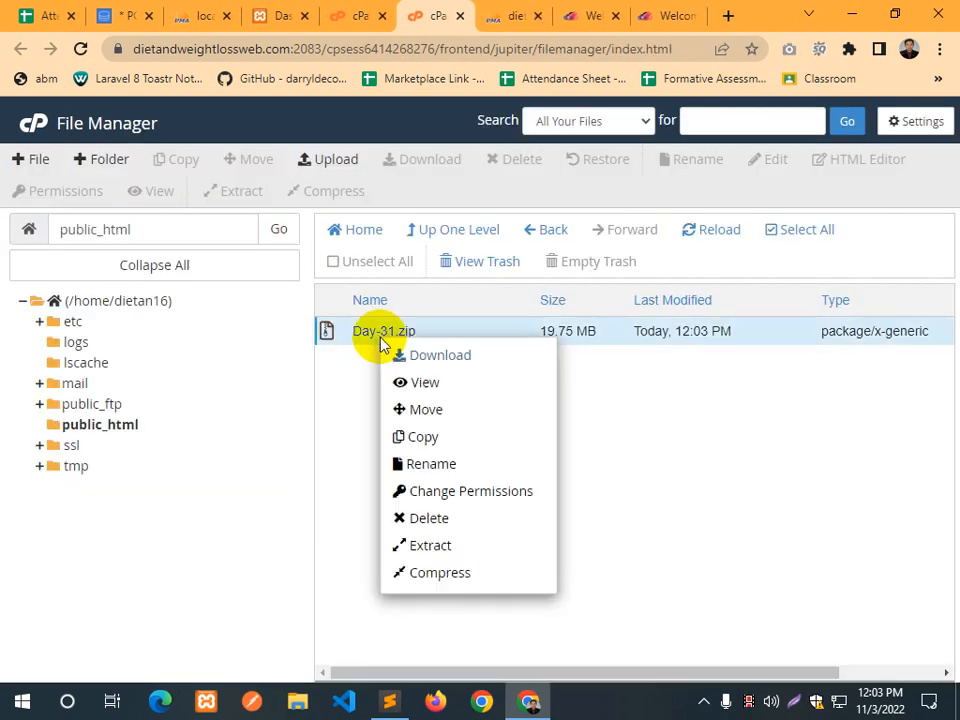
left_click(430, 545)
left_click(603, 485)
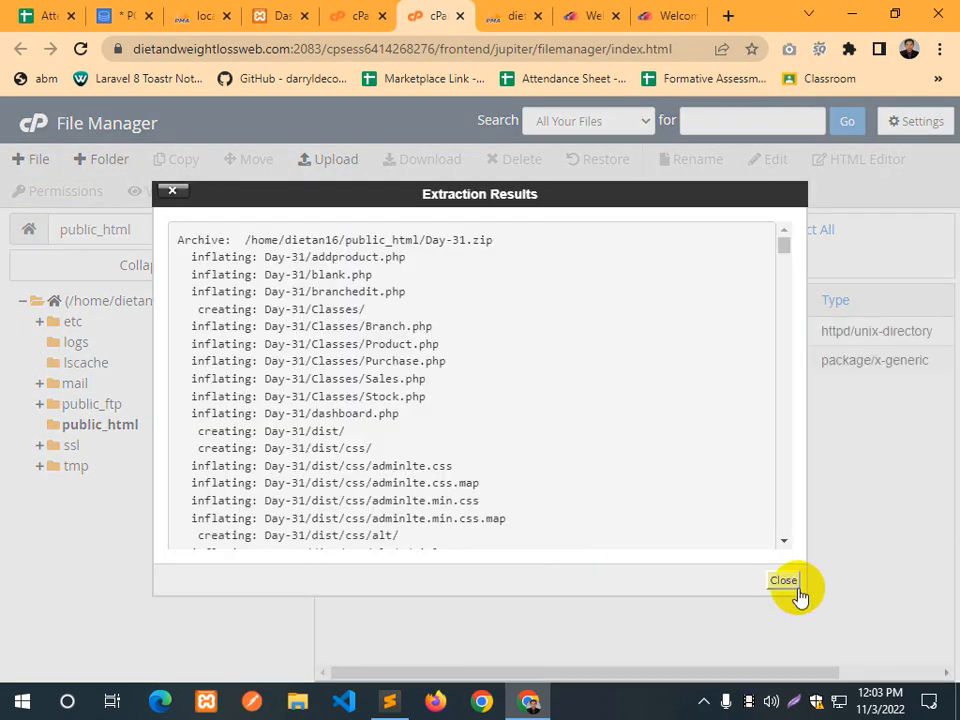
left_click(786, 580)
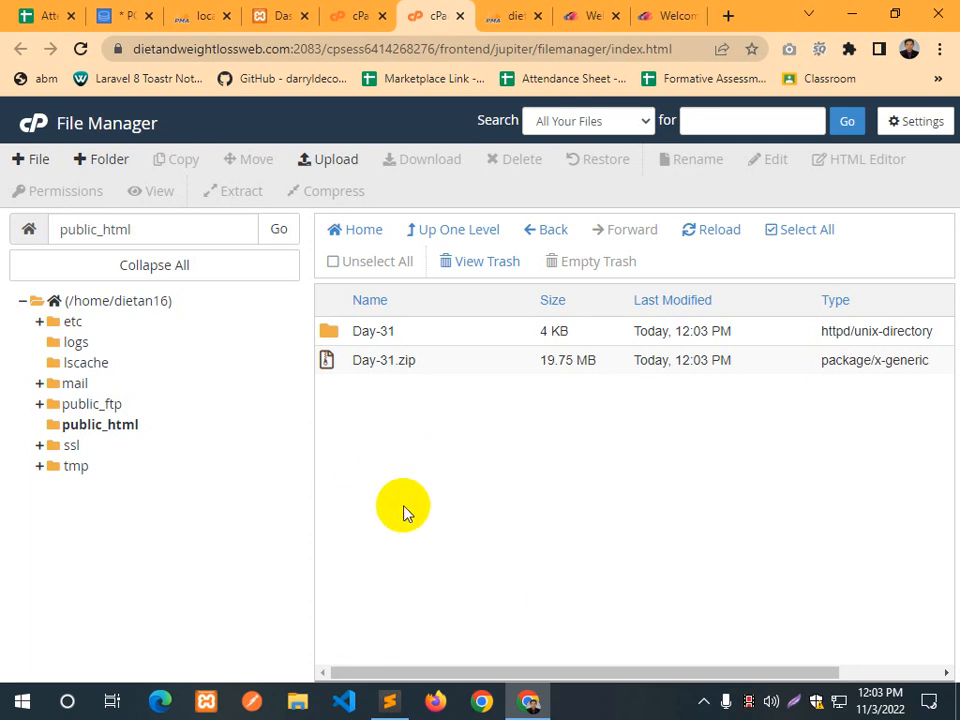
left_click(64, 427)
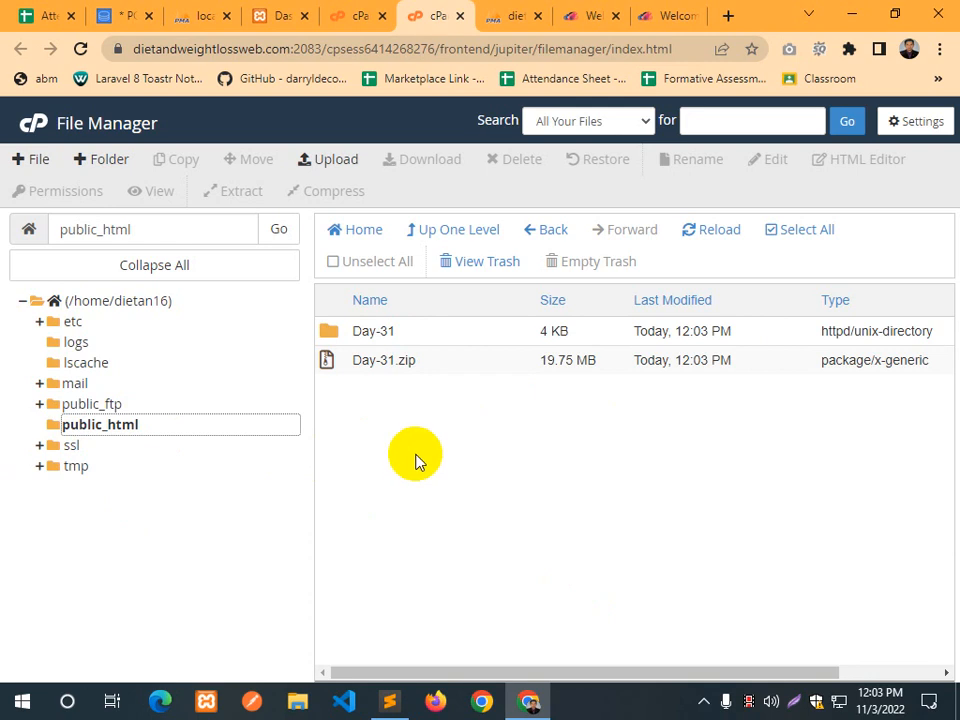
- Send the Day-31.zip archive to the trash, leaving only the Day-31 folder
left_click(384, 331)
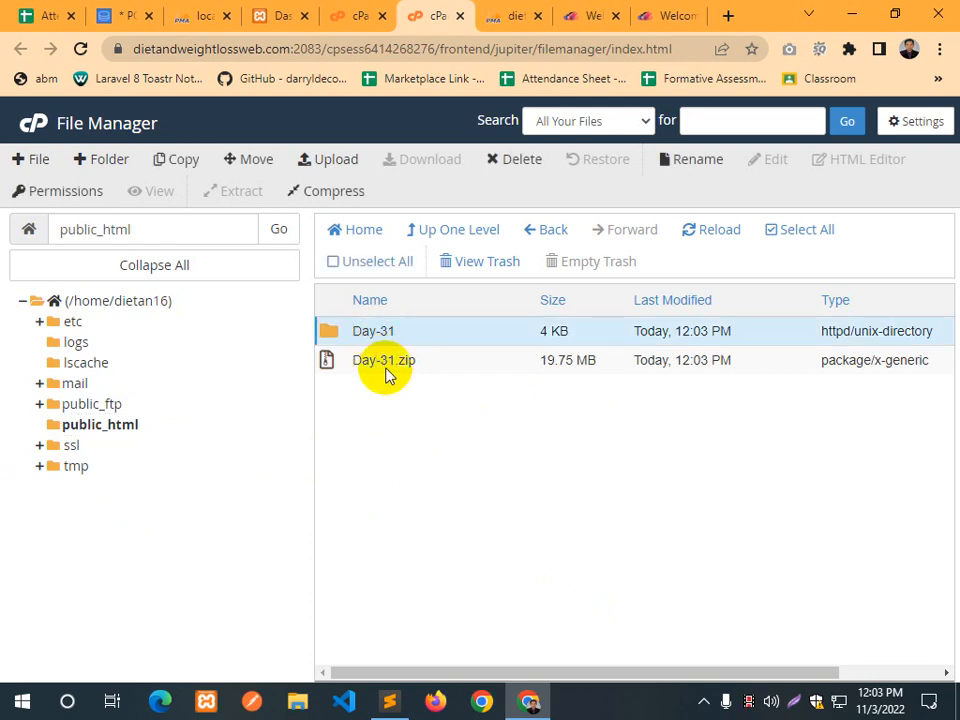
left_click(392, 366)
key("Delete")
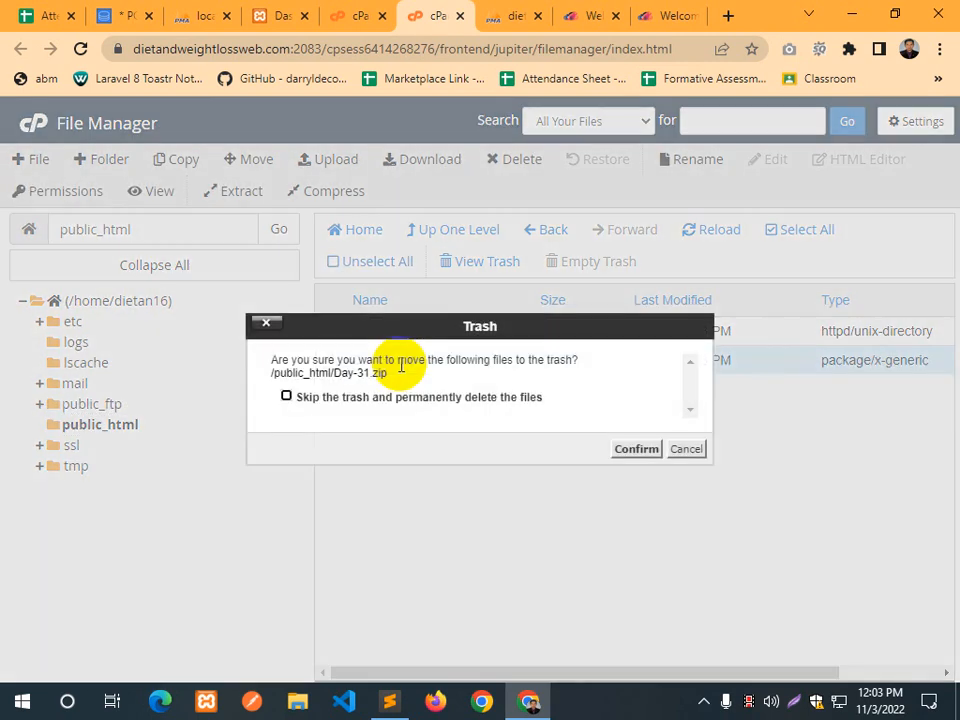
left_click(636, 450)
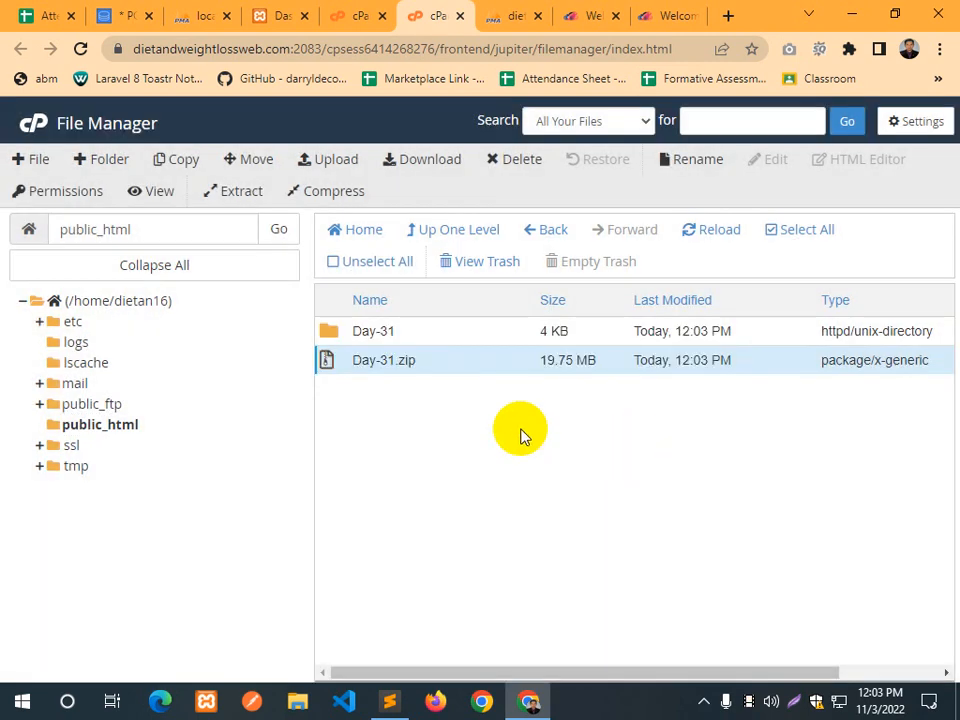
left_click(668, 16)
left_click(397, 50)
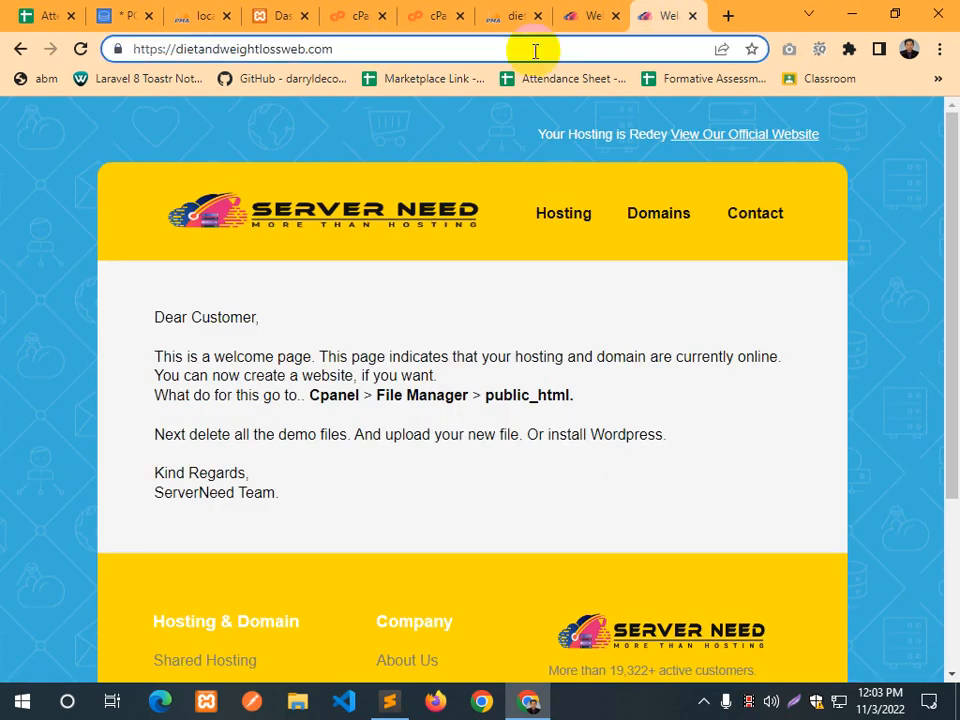
- Try the live site's /day-31 path, which returns 404 Not Found
type("/day-31")
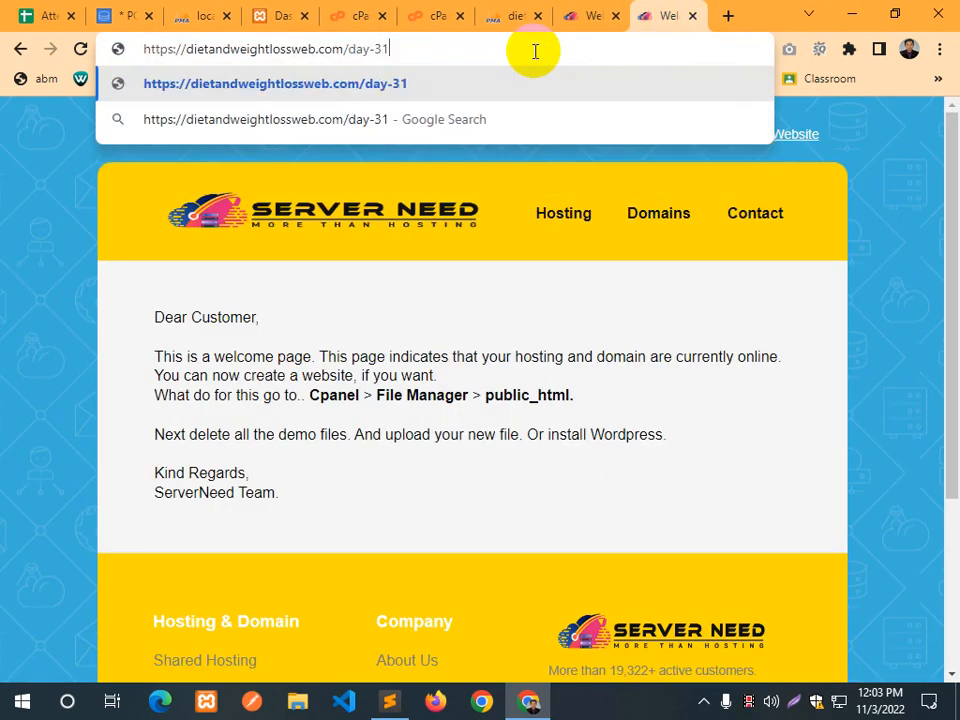
key("Return")
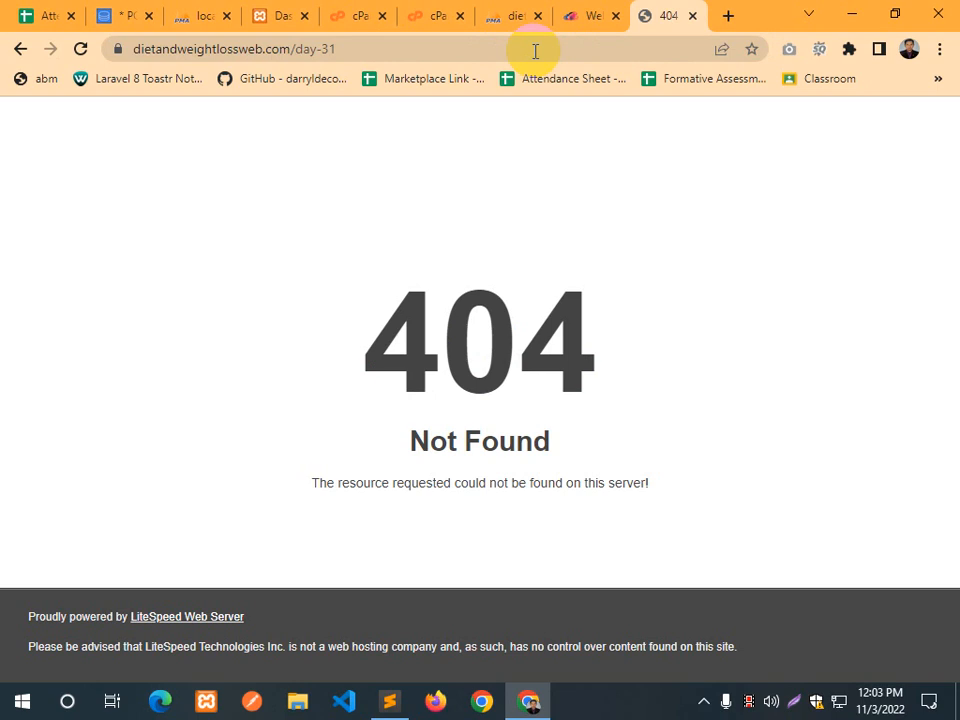
left_click(589, 14)
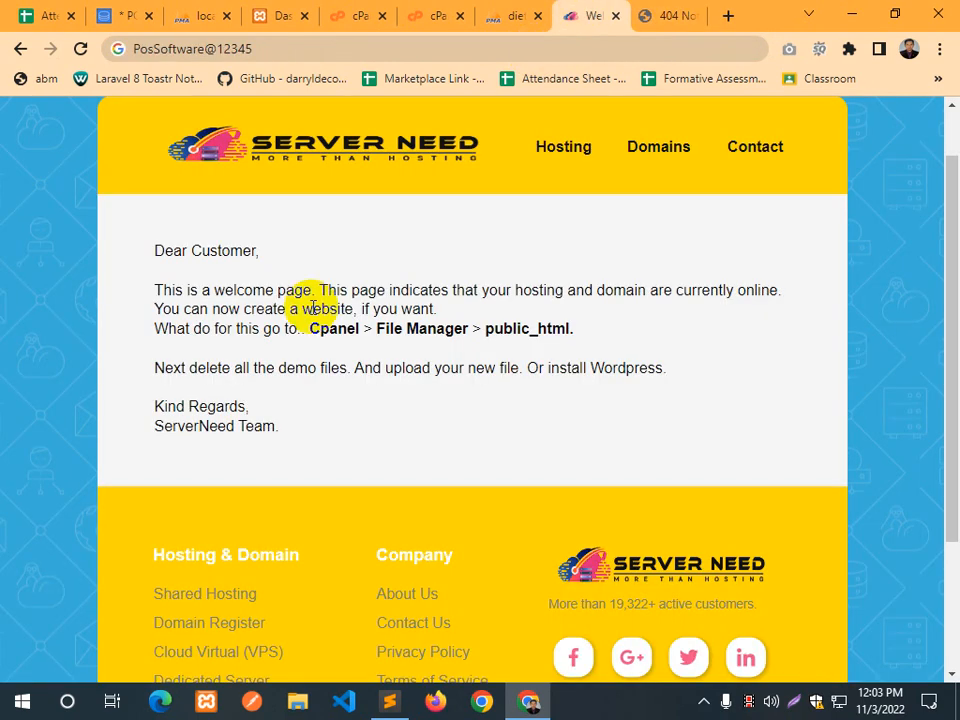
left_click(505, 12)
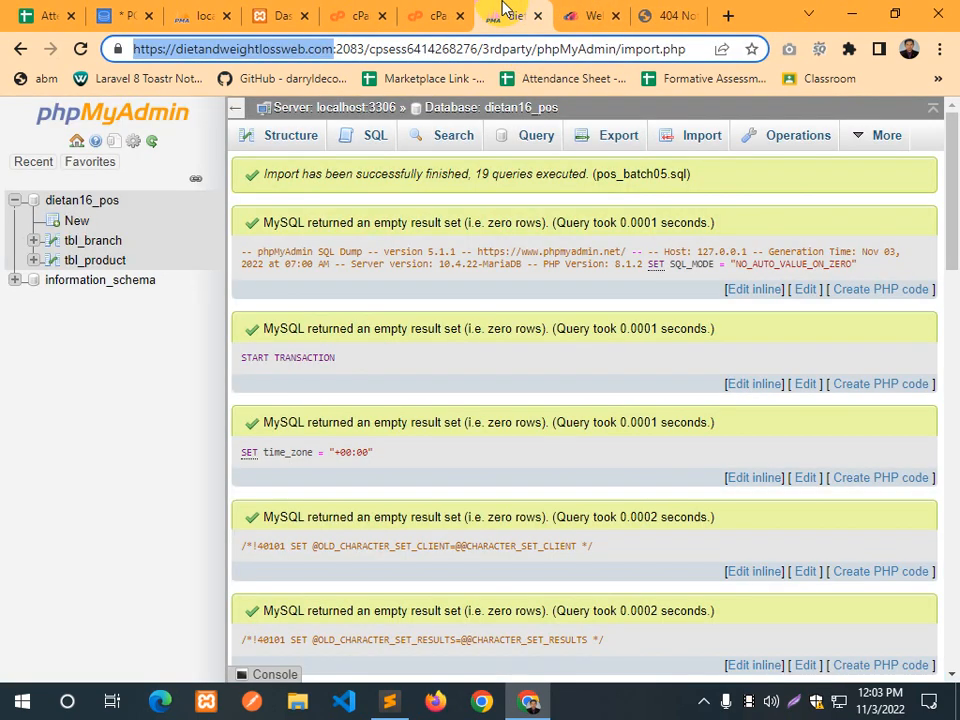
- Open the Day-31 folder in the cPanel File Manager
left_click(435, 12)
left_click_drag(432, 10, 505, 10)
double_click(396, 331)
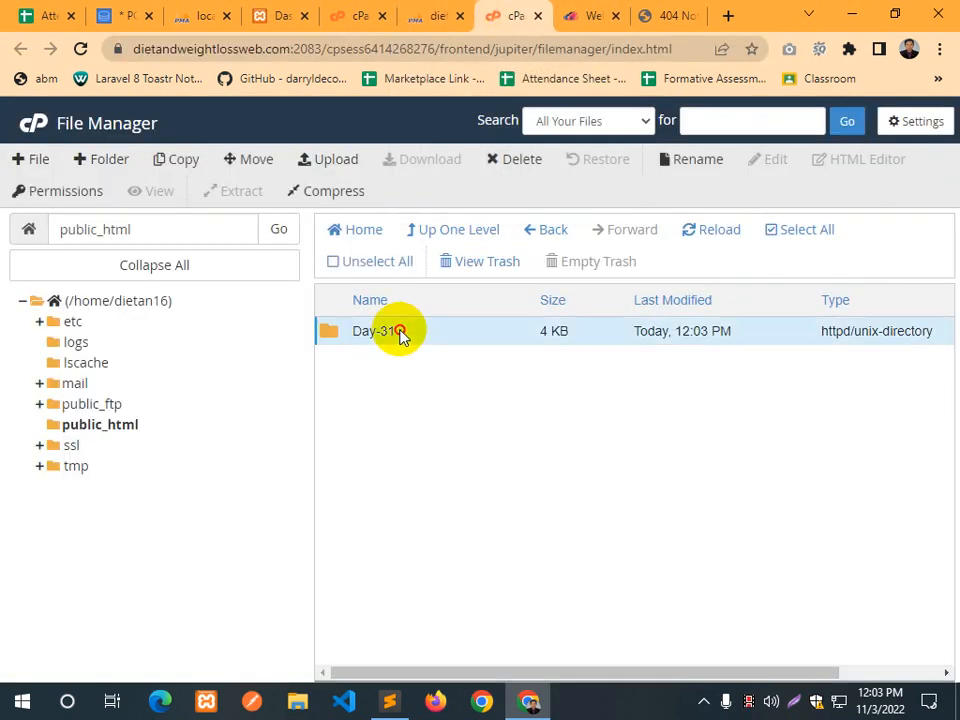
scroll(437, 510, "down", 1)
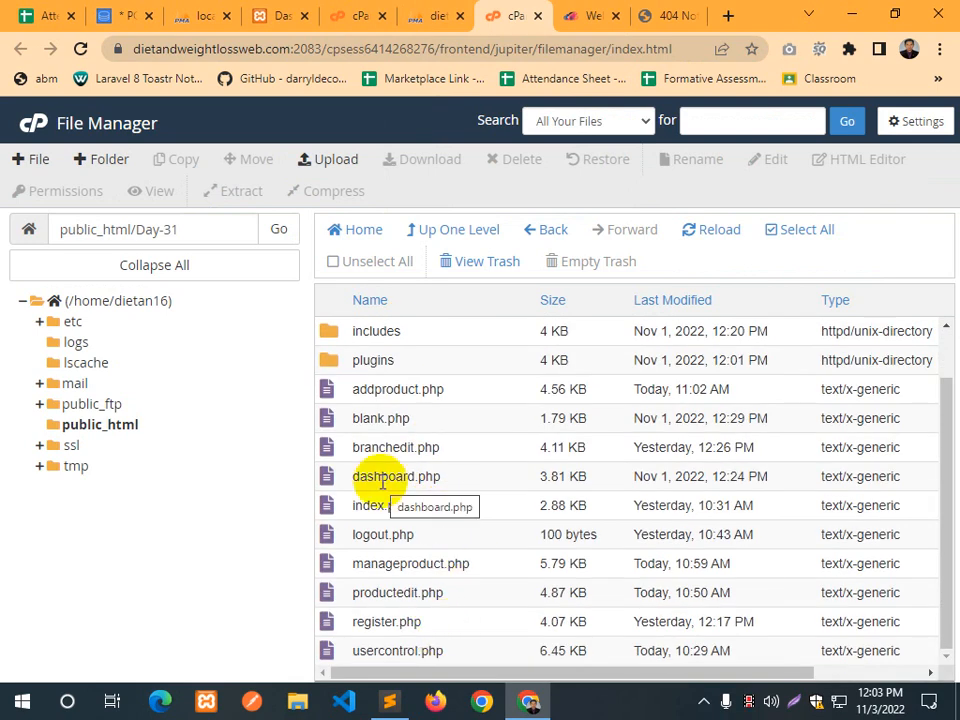
scroll(370, 478, "up", 1)
scroll(381, 476, "down", 1)
scroll(415, 468, "up", 1)
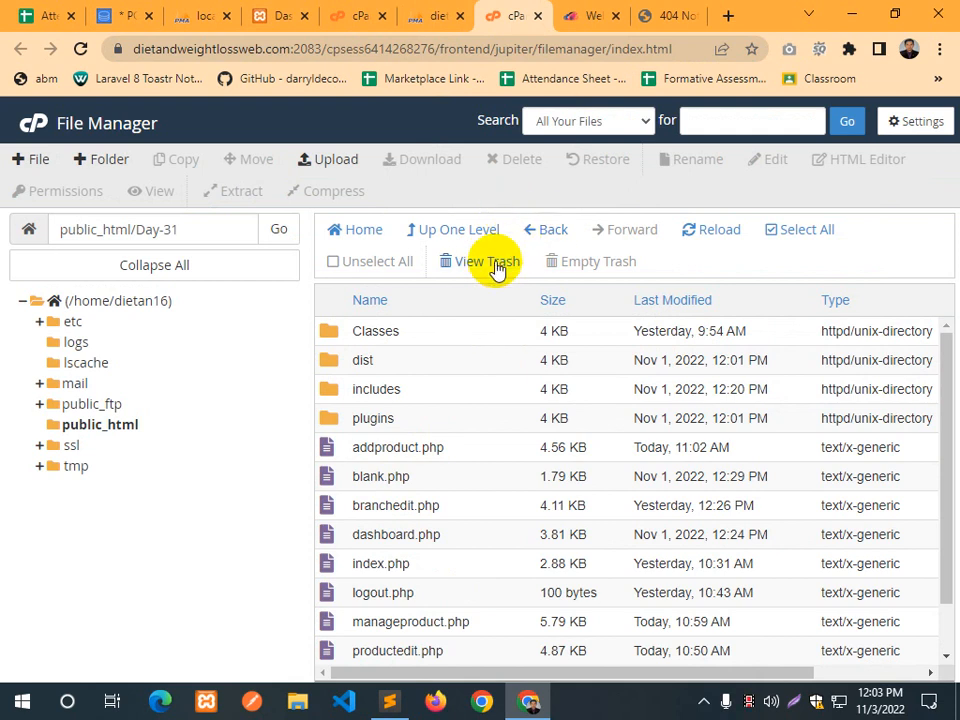
- Move all of Day-31's files to /public_html/ by removing Day-31 from the destination path
left_click(767, 233)
right_click(531, 413)
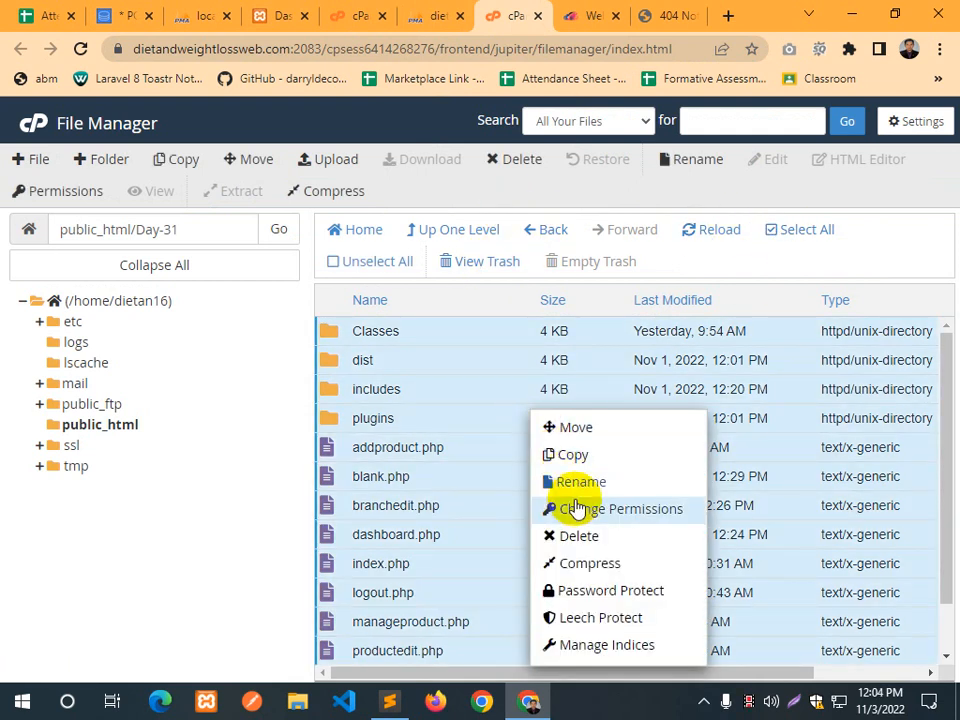
left_click(577, 427)
left_click_drag(438, 472, 394, 474)
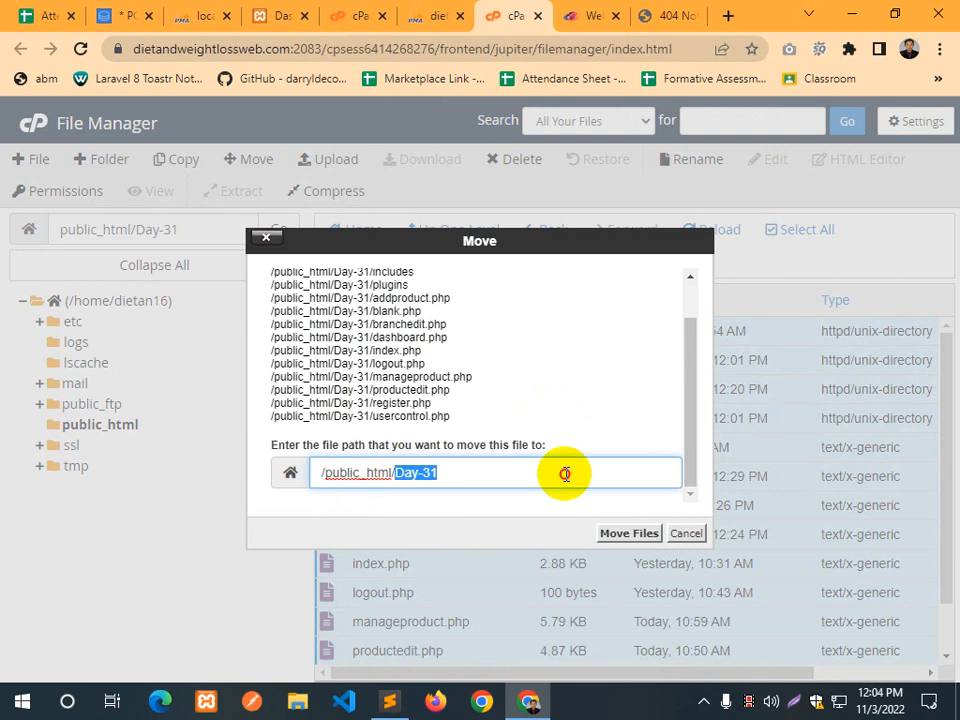
key("BackSpace")
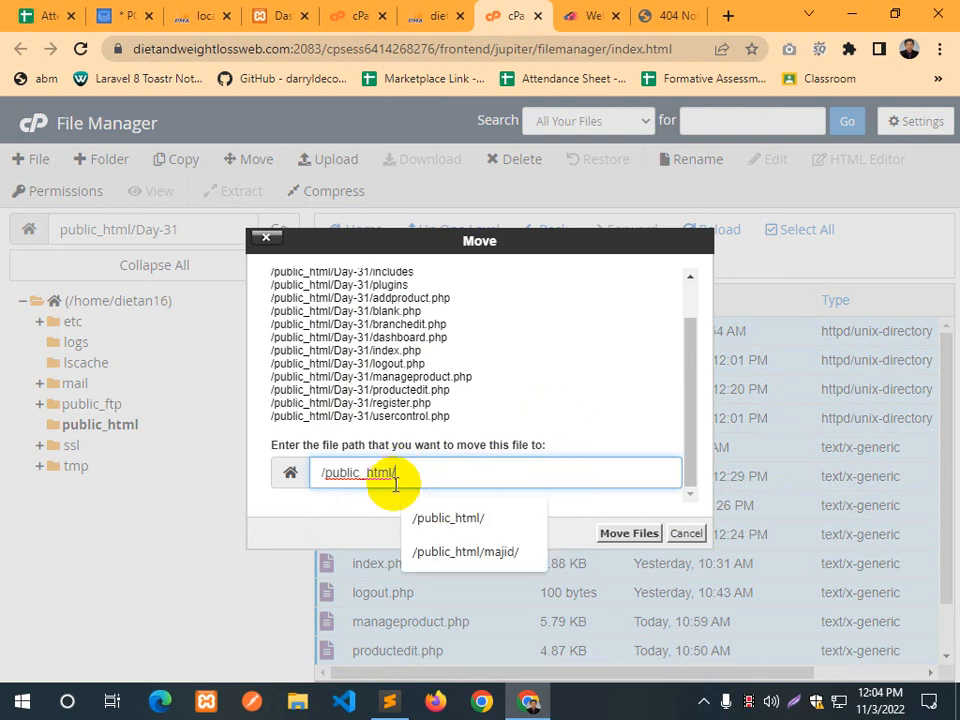
left_click(630, 533)
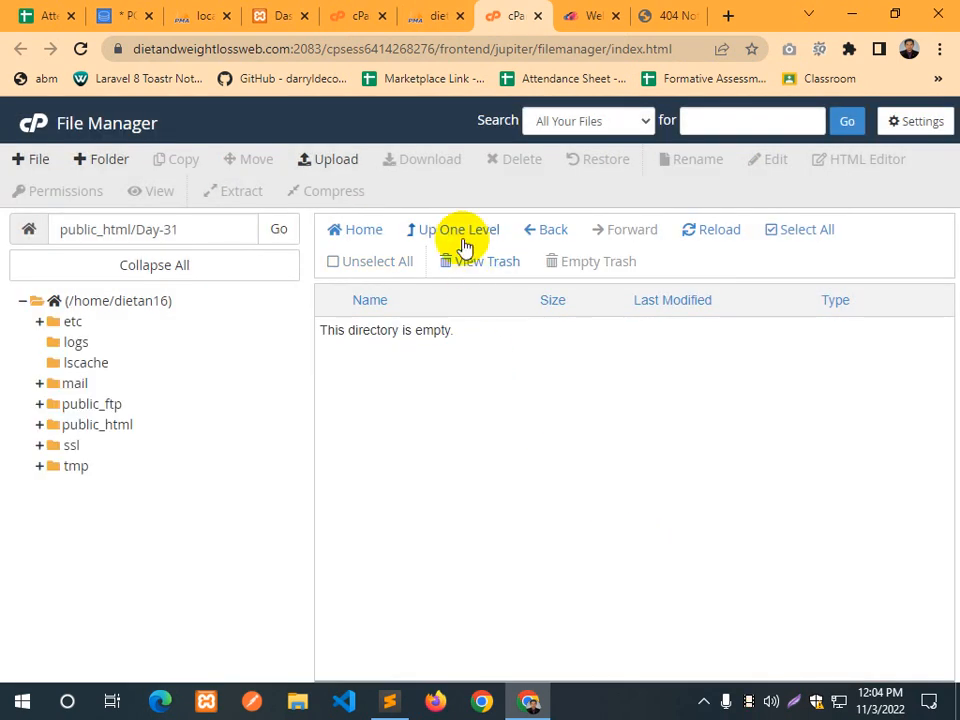
- Go up to public_html and confirm the moved files, including index.php, are there
left_click(460, 242)
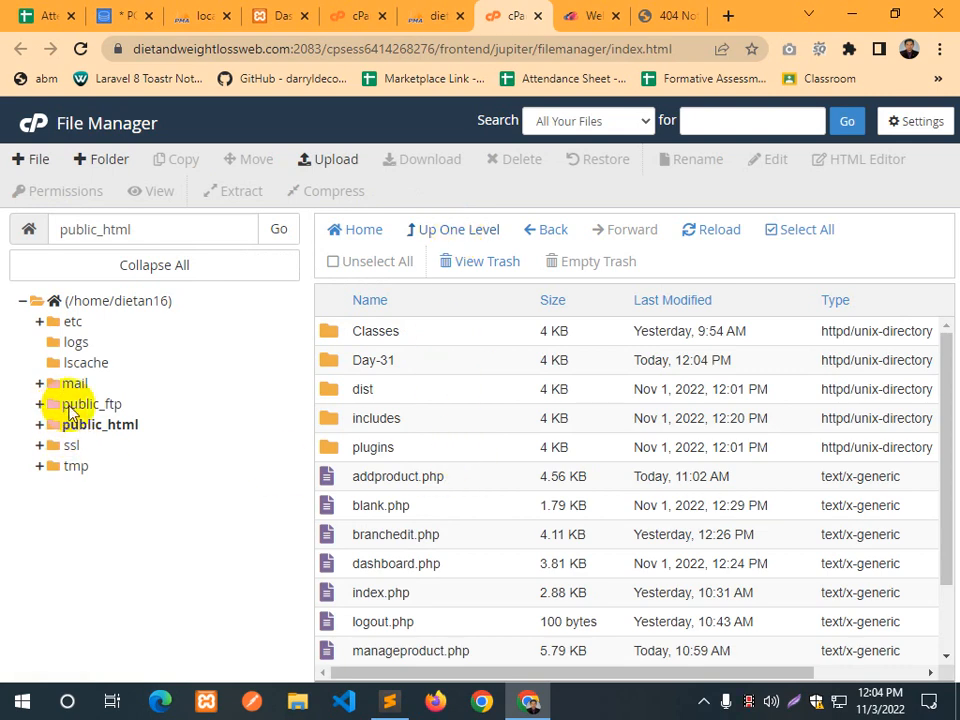
left_click(88, 406)
left_click(104, 428)
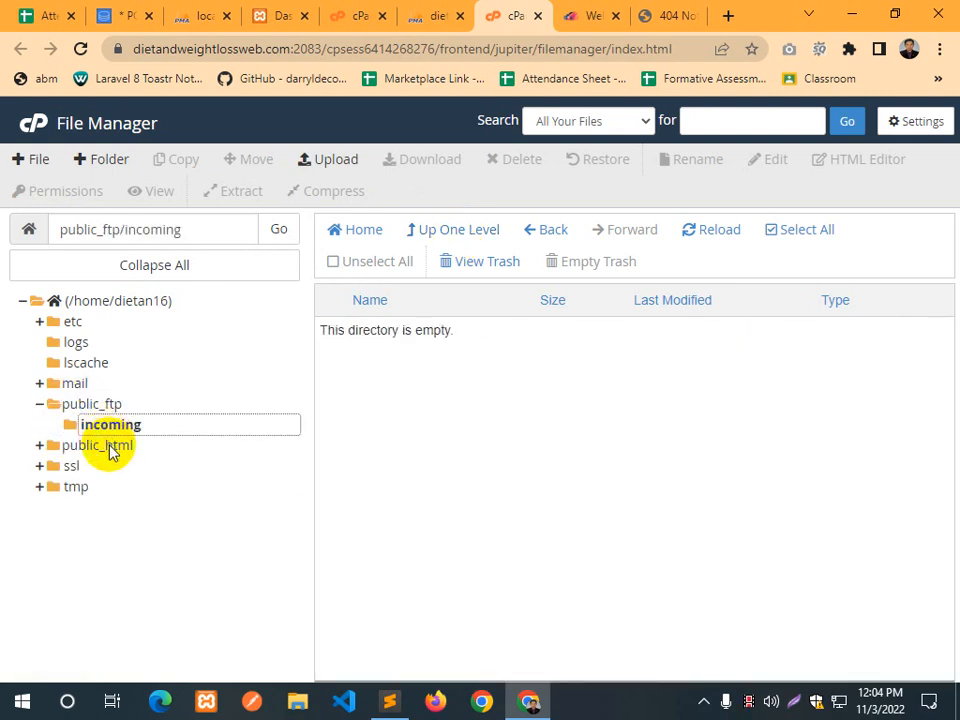
left_click(110, 447)
scroll(470, 480, "down", 2)
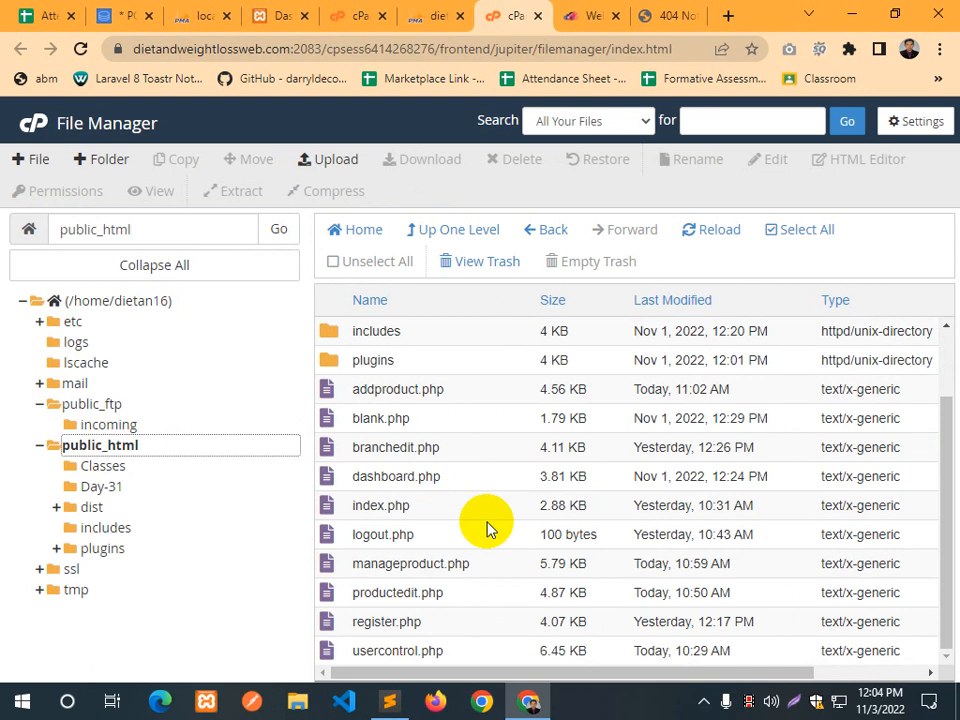
left_click(405, 505)
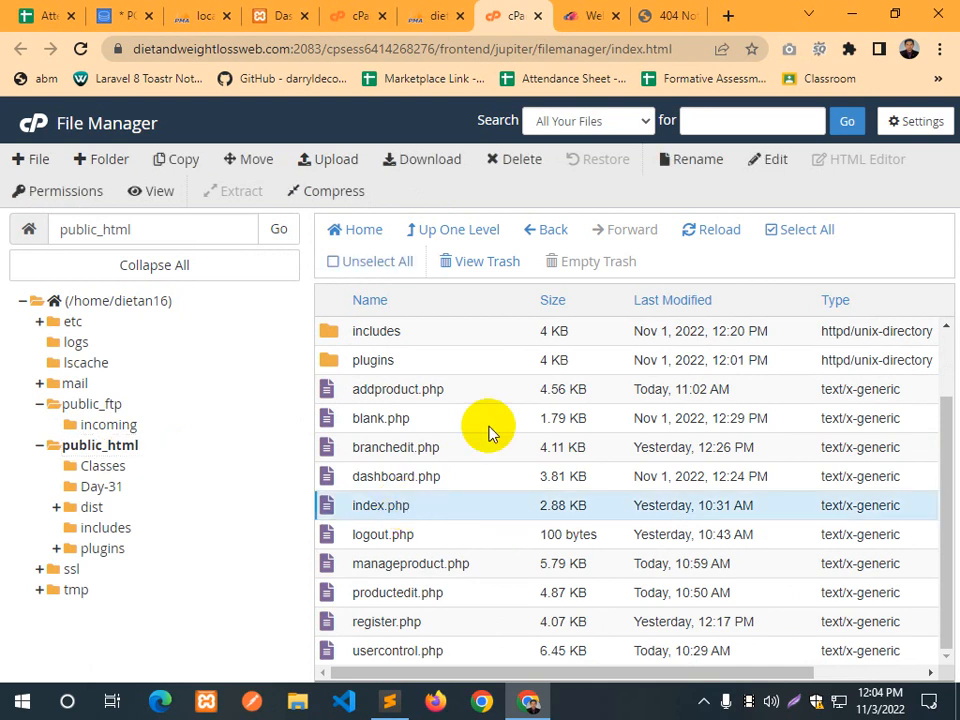
- Strip /day-31 from the address and reload the bare domain to show the POS Member Login page
left_click(672, 12)
left_click_drag(279, 47, 497, 51)
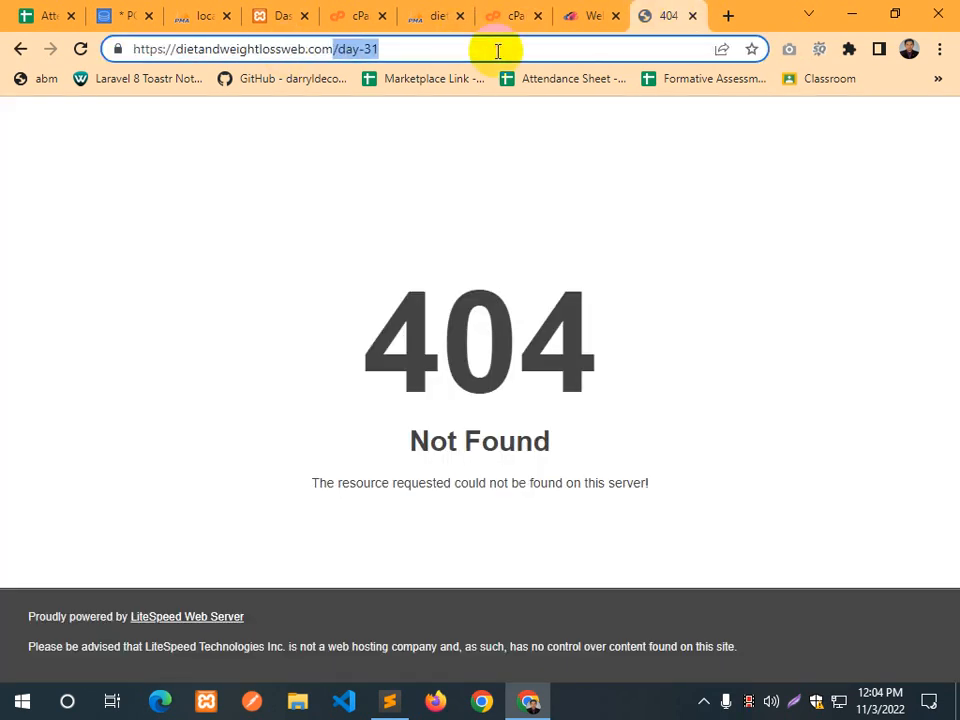
key("BackSpace")
key("Return")
left_click(447, 51)
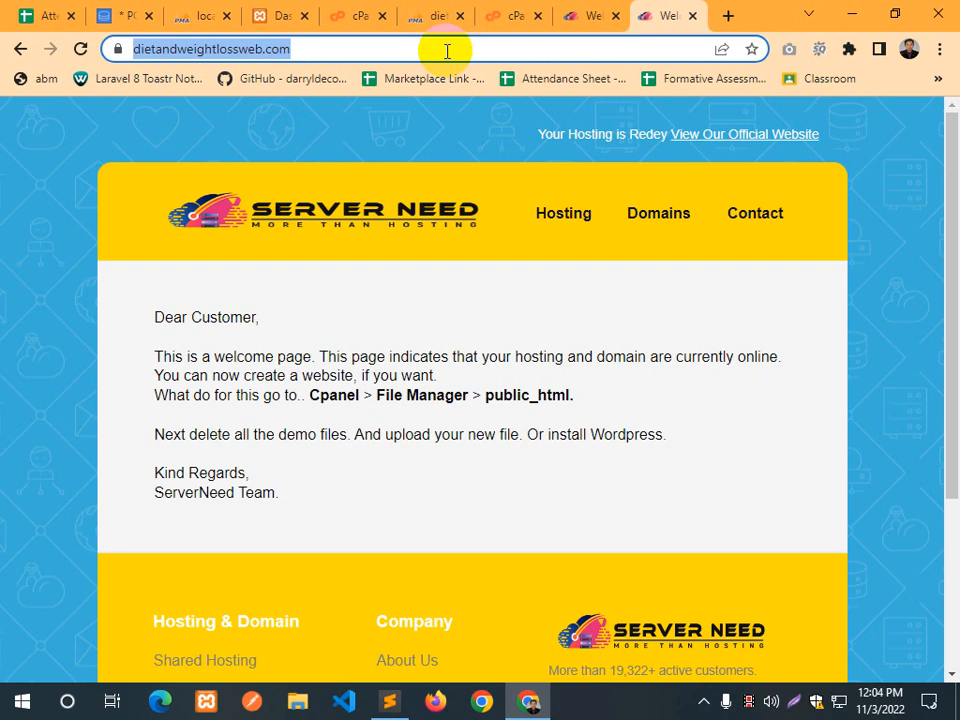
key("Return")
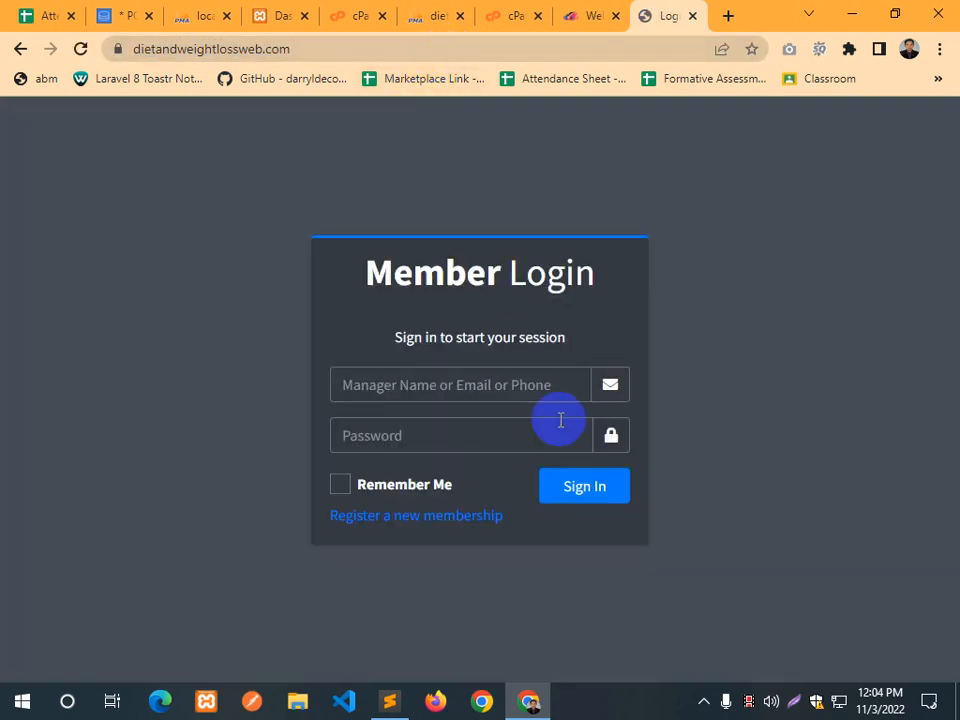
- Test Sign In with empty fields, which reports User Name is Empty
left_click(588, 488)
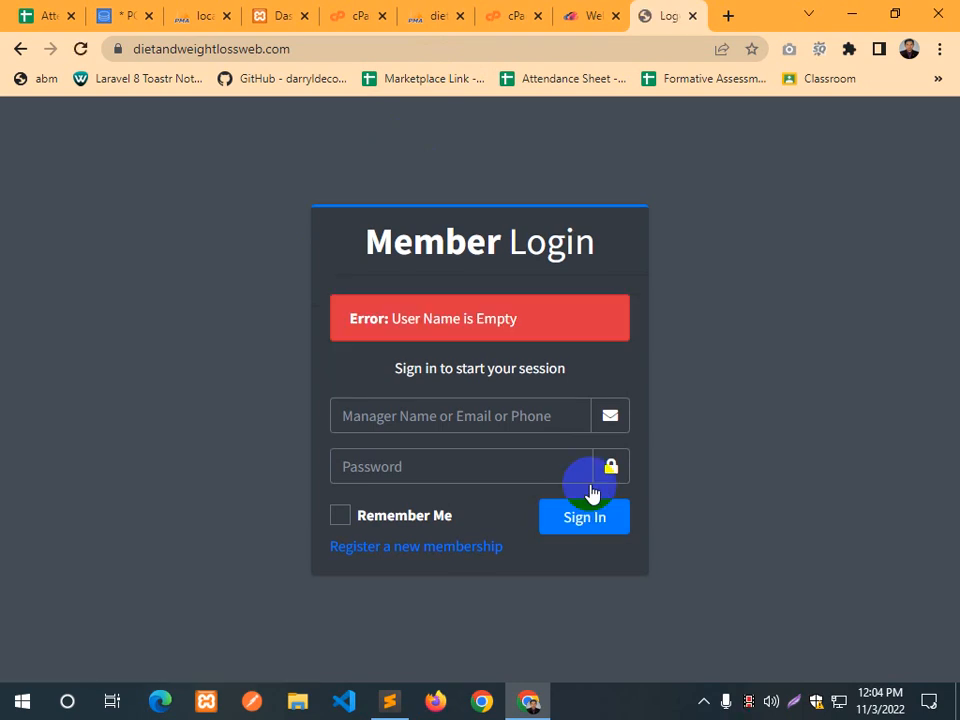
left_click(561, 10)
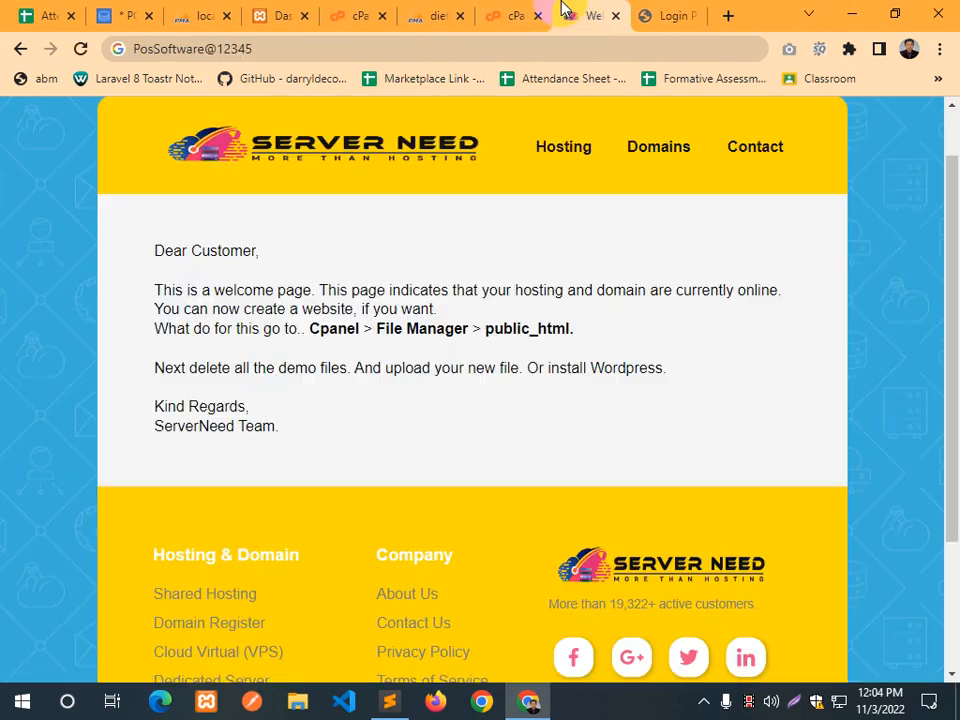
left_click(520, 14)
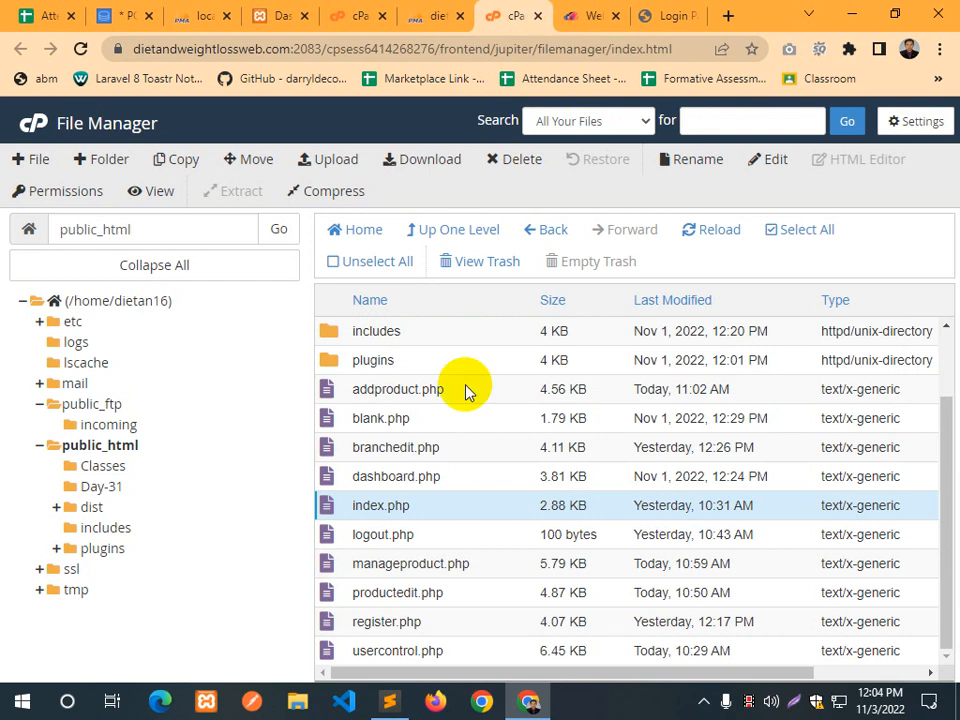
- Go into public_html/Classes and open Branch.php for editing, confirming the encoding dialog
left_click(427, 334)
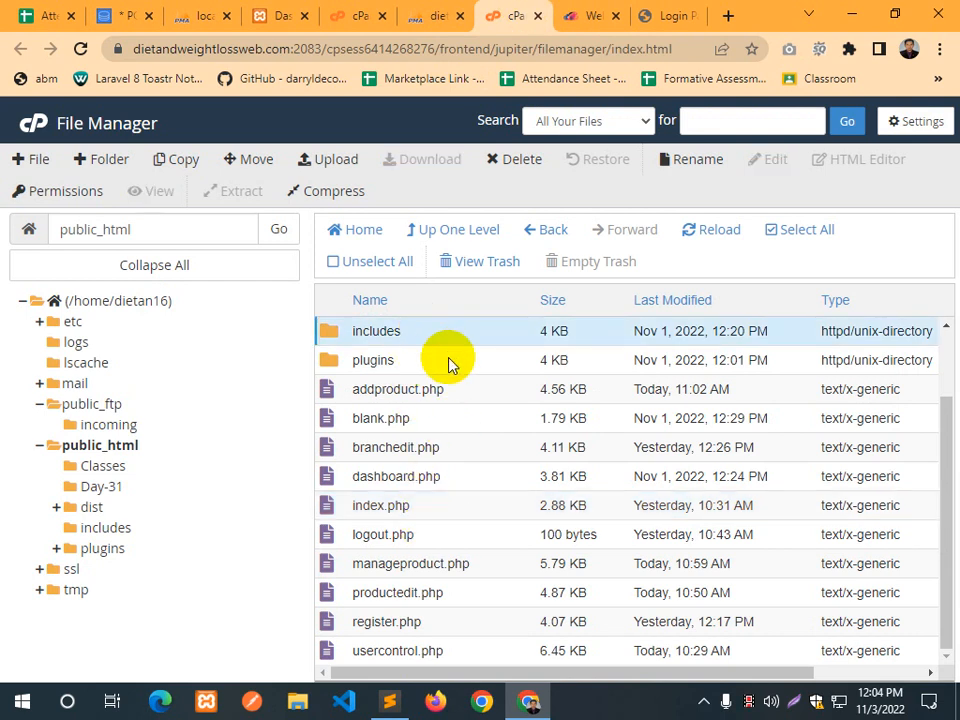
double_click(439, 332)
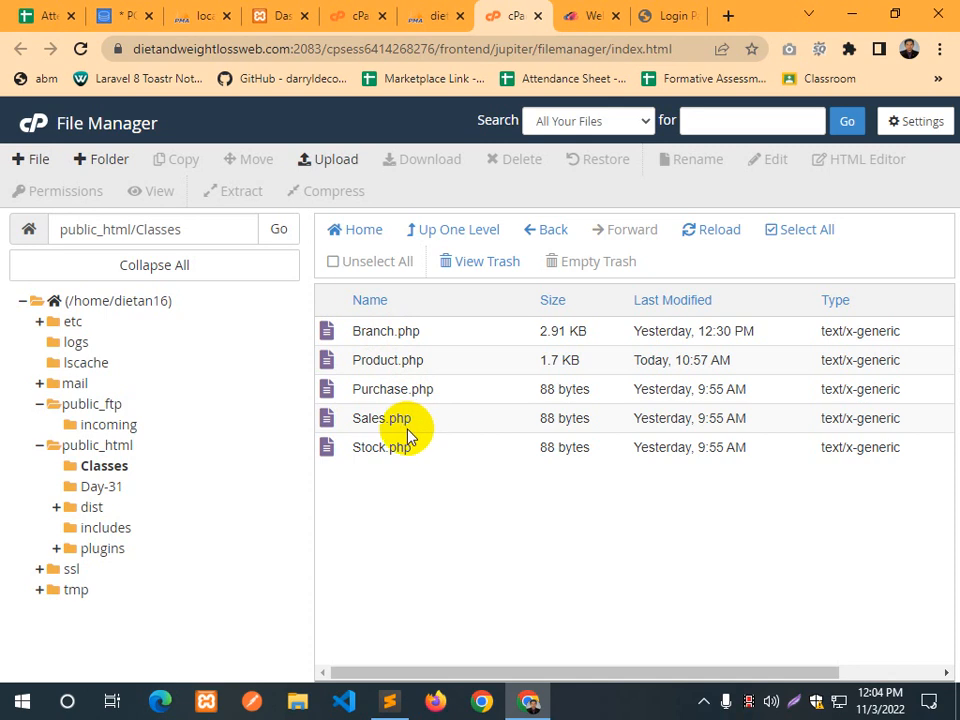
left_click(444, 334)
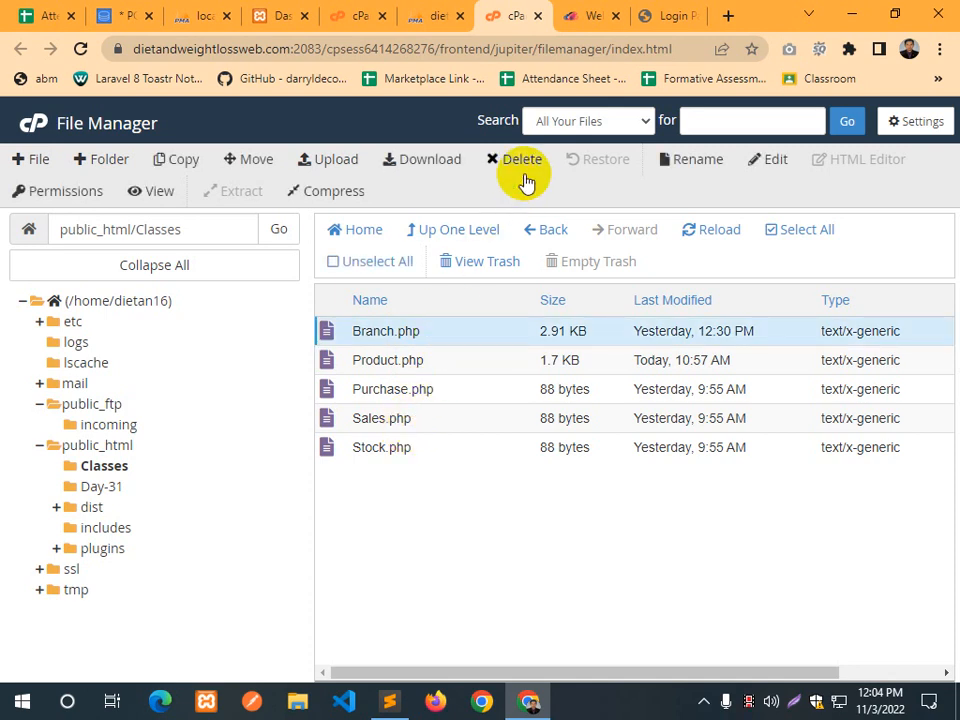
left_click(772, 165)
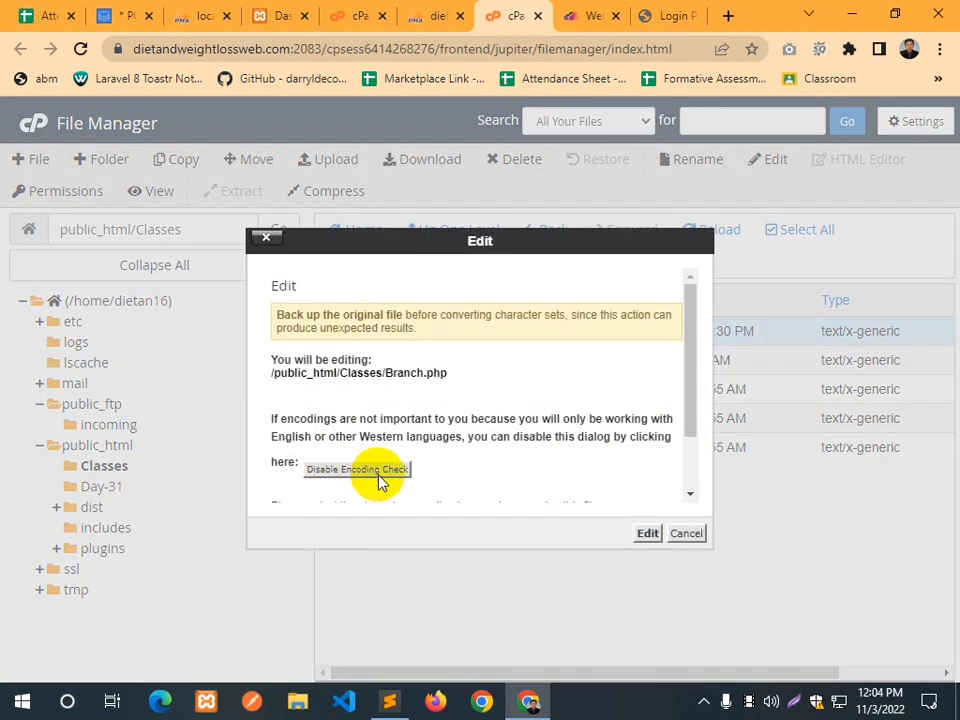
left_click(646, 535)
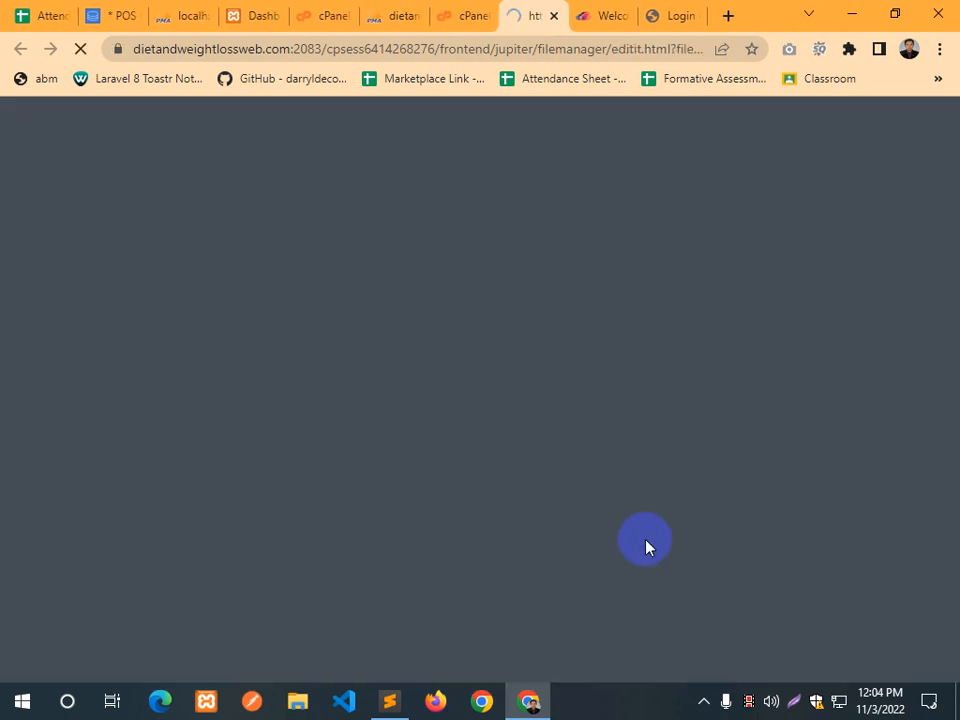
- Paste the live database password into Branch.php's mysqli connection line, removing the root user
left_click(342, 319)
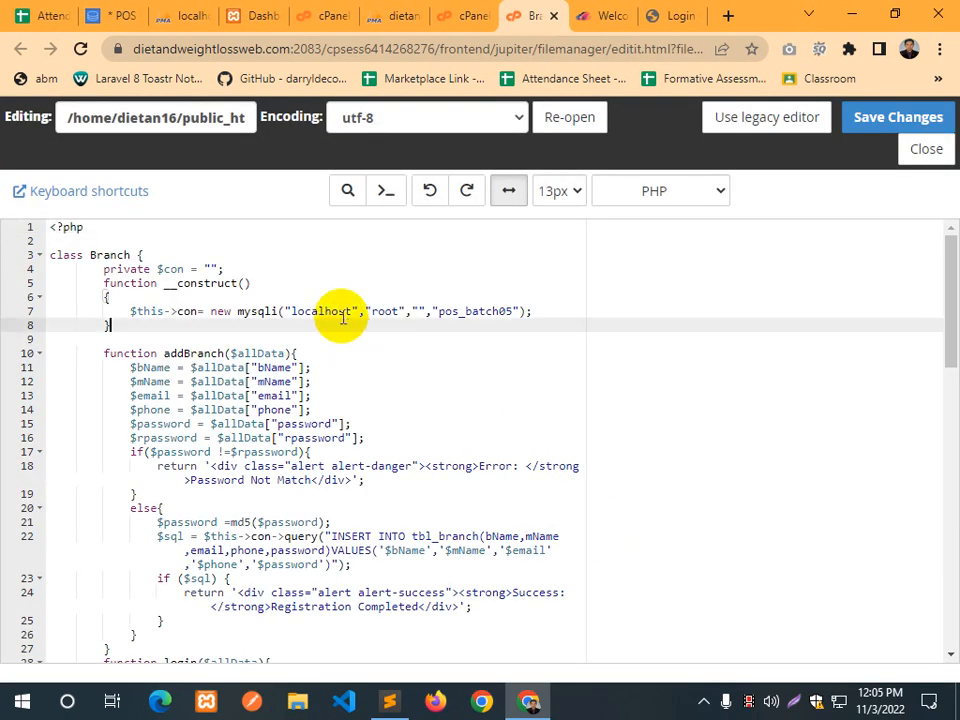
left_click(660, 15)
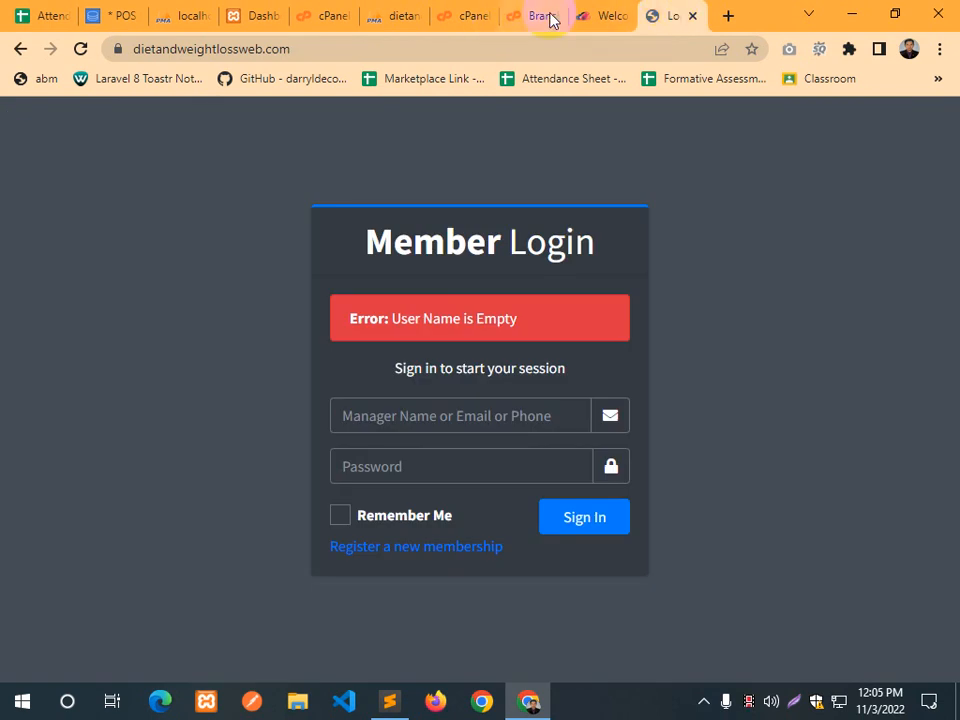
left_click(600, 18)
left_click(399, 44)
key("ctrl+c")
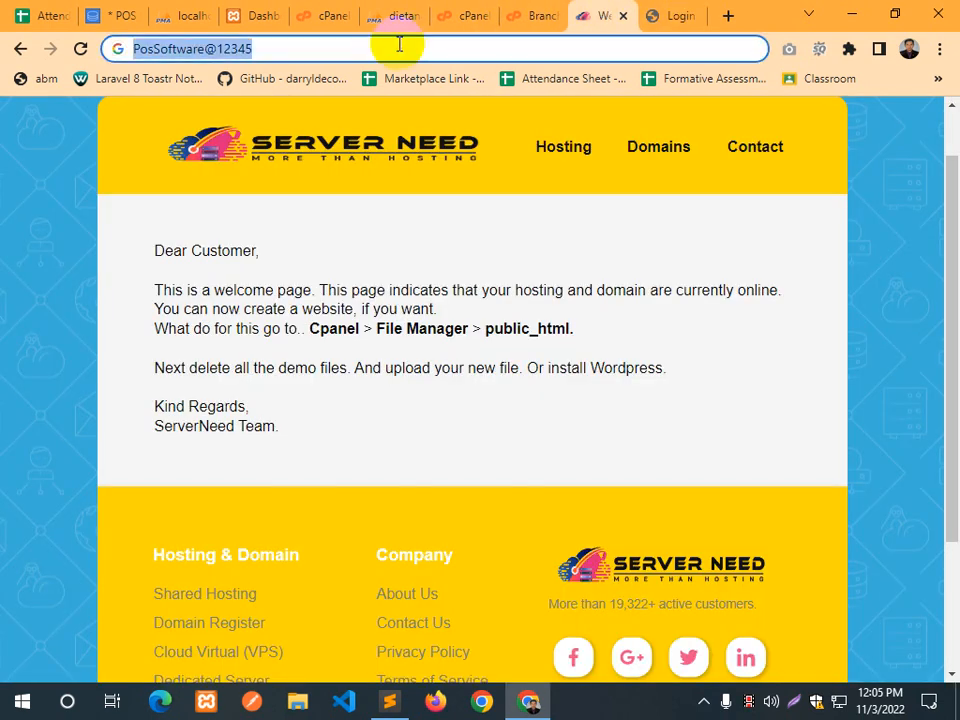
left_click(455, 15)
left_click(513, 15)
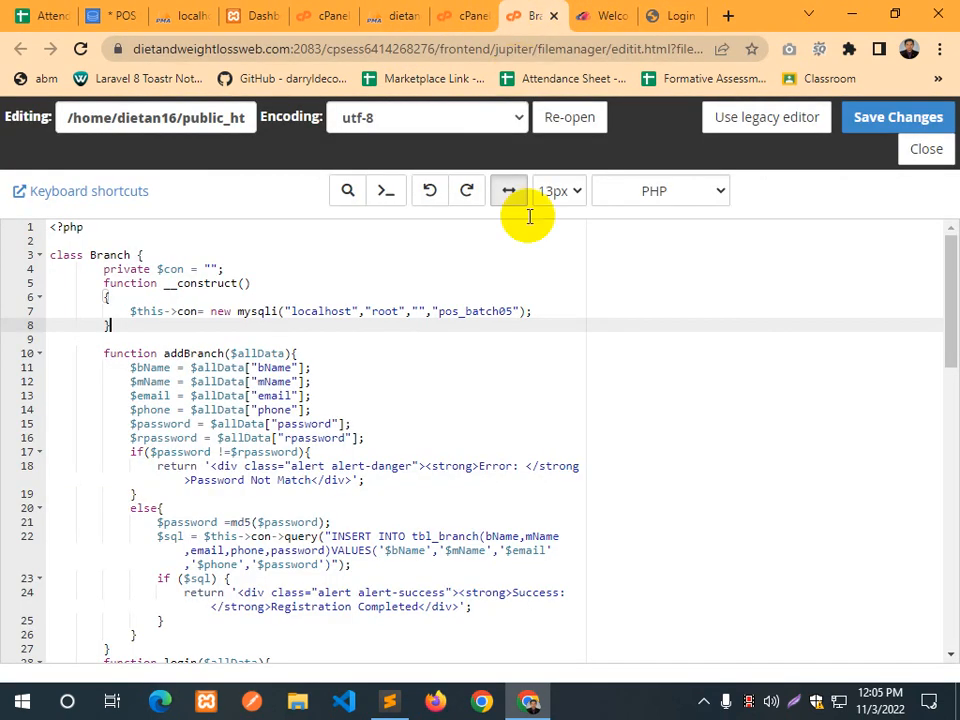
double_click(481, 313)
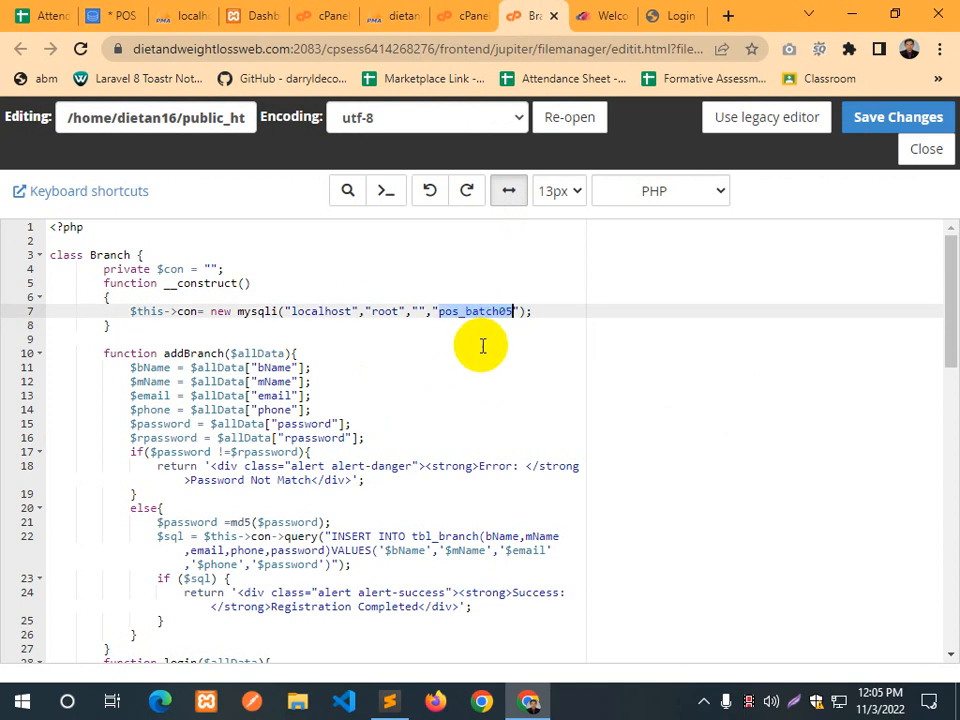
left_click(440, 303)
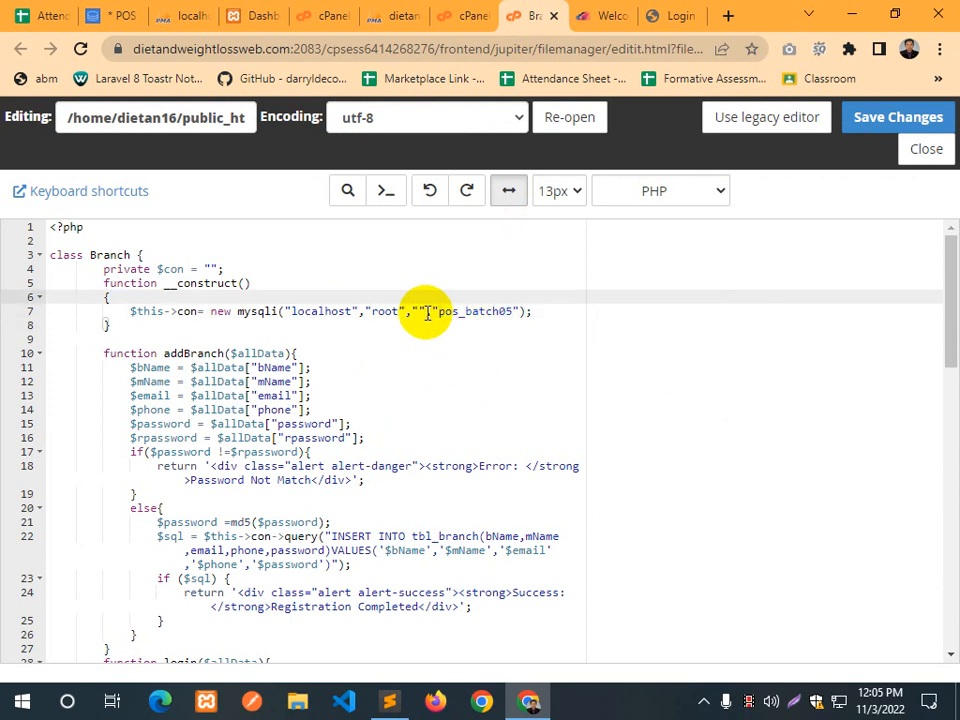
left_click(427, 313)
key("ctrl+v")
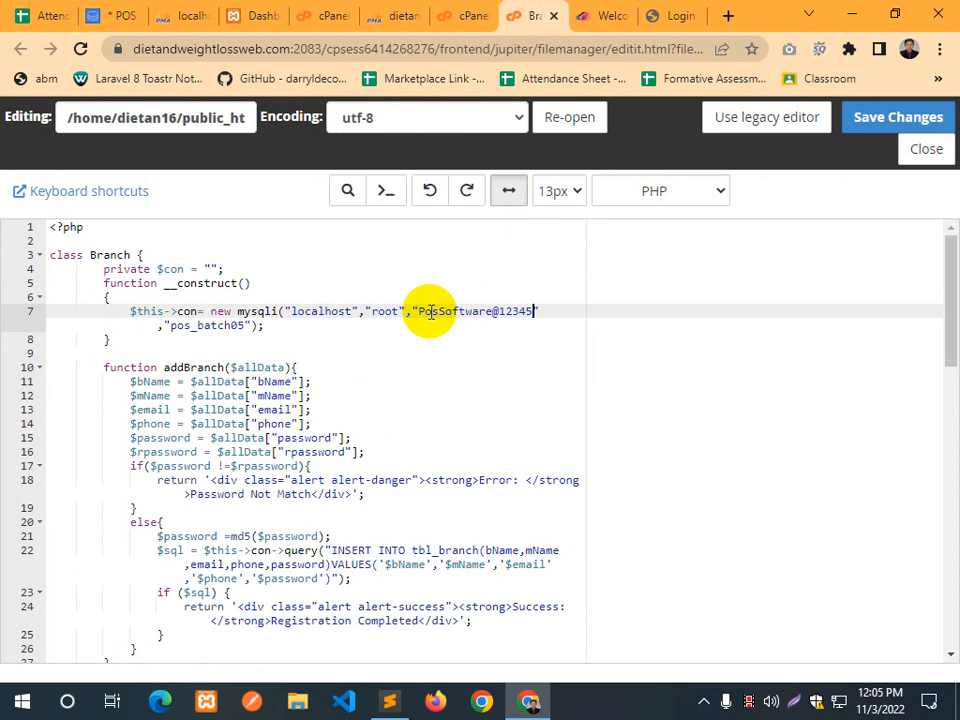
key("BackSpace")
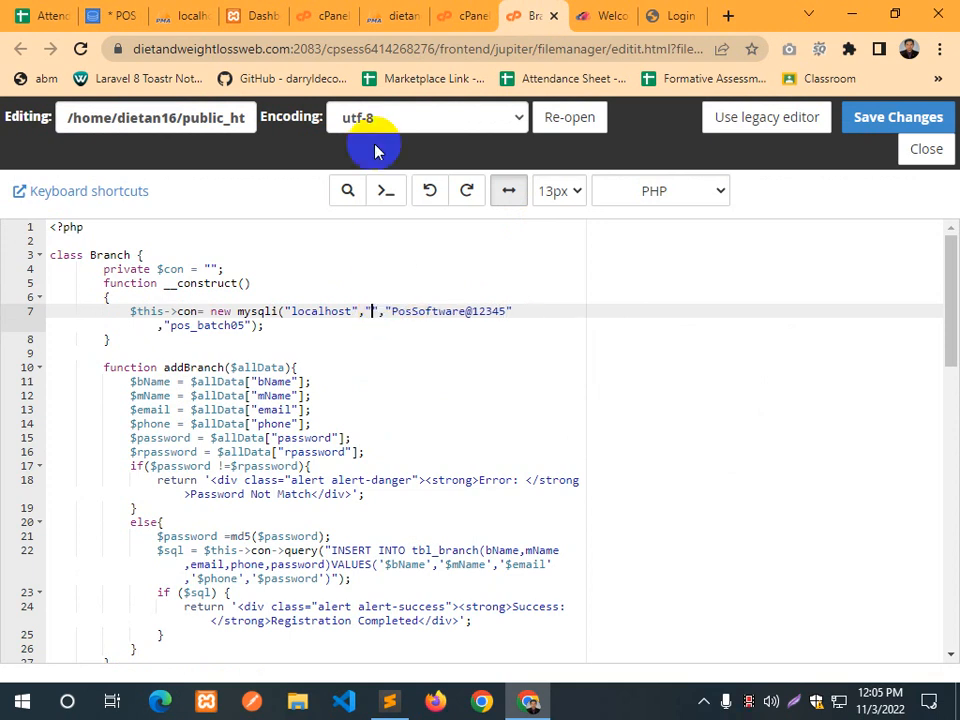
- Copy the hosted database name from phpMyAdmin and paste it into the Branch.php connection
left_click(410, 12)
left_click(392, 10)
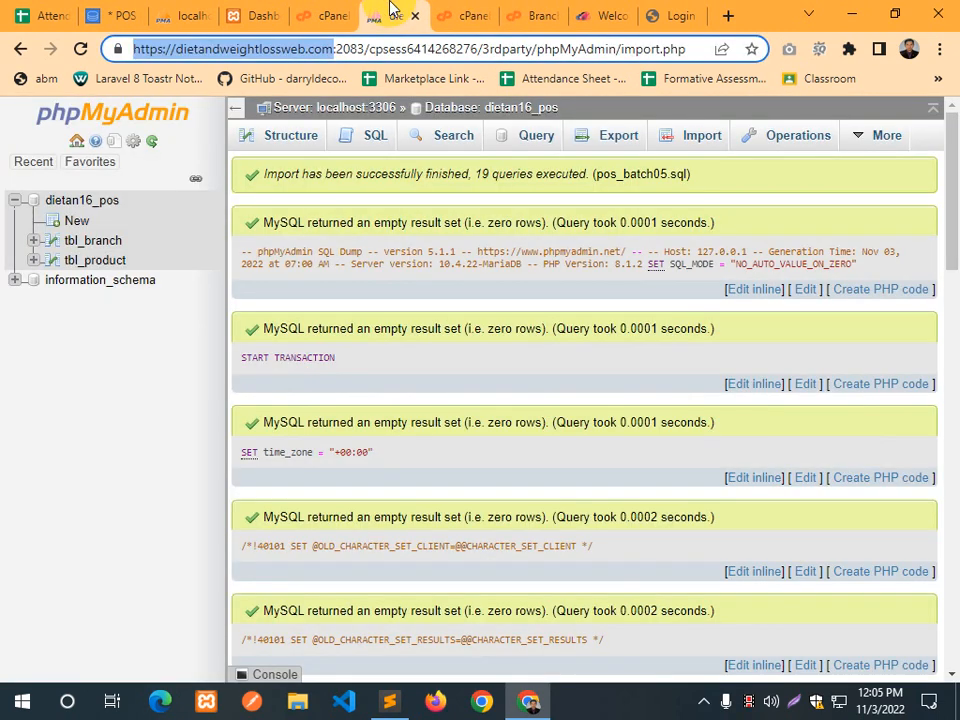
left_click(302, 12)
left_click(337, 225)
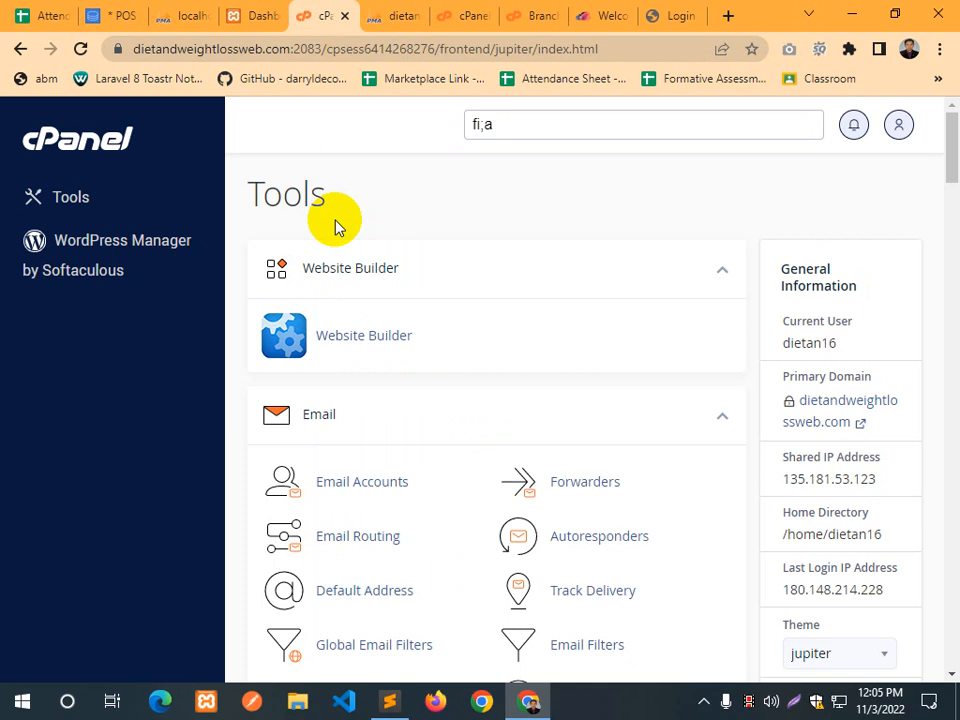
left_click(392, 11)
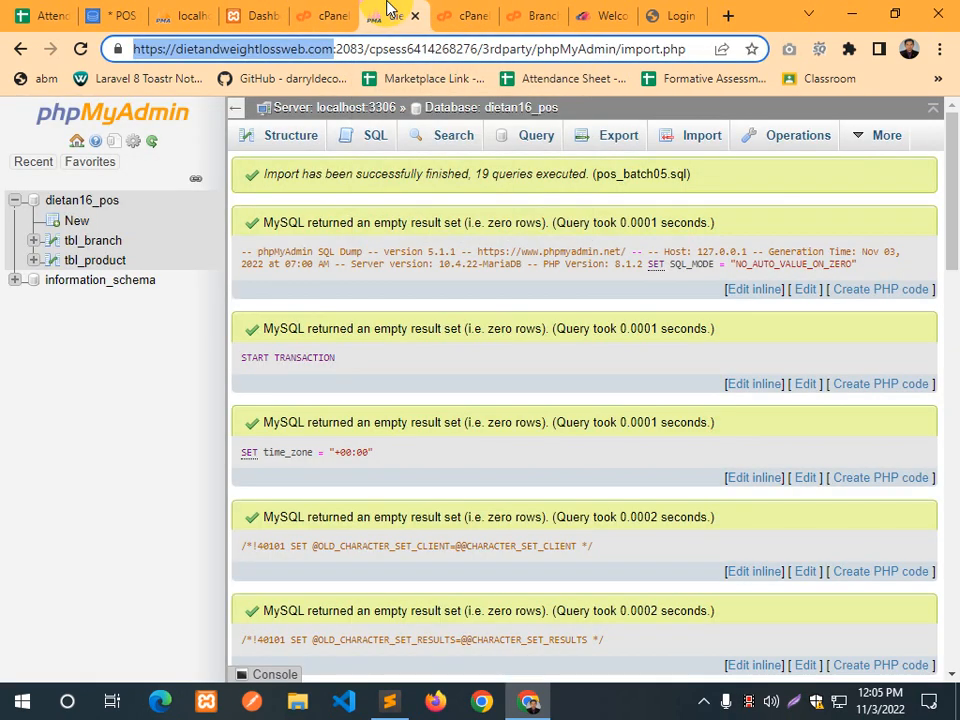
left_click(322, 12)
left_click(452, 10)
left_click(400, 12)
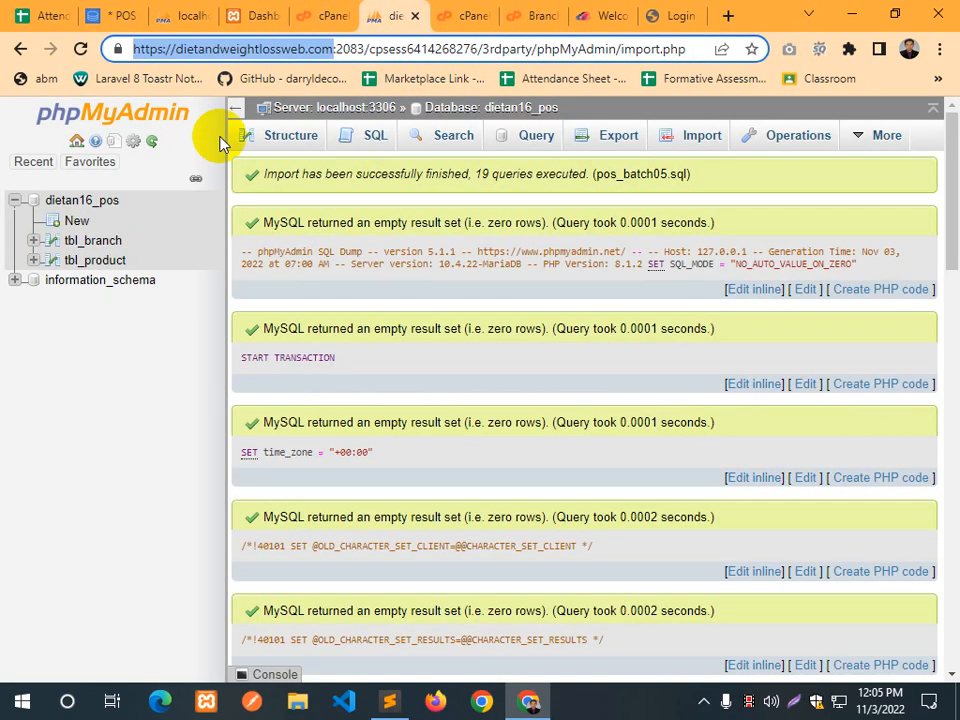
left_click(60, 201)
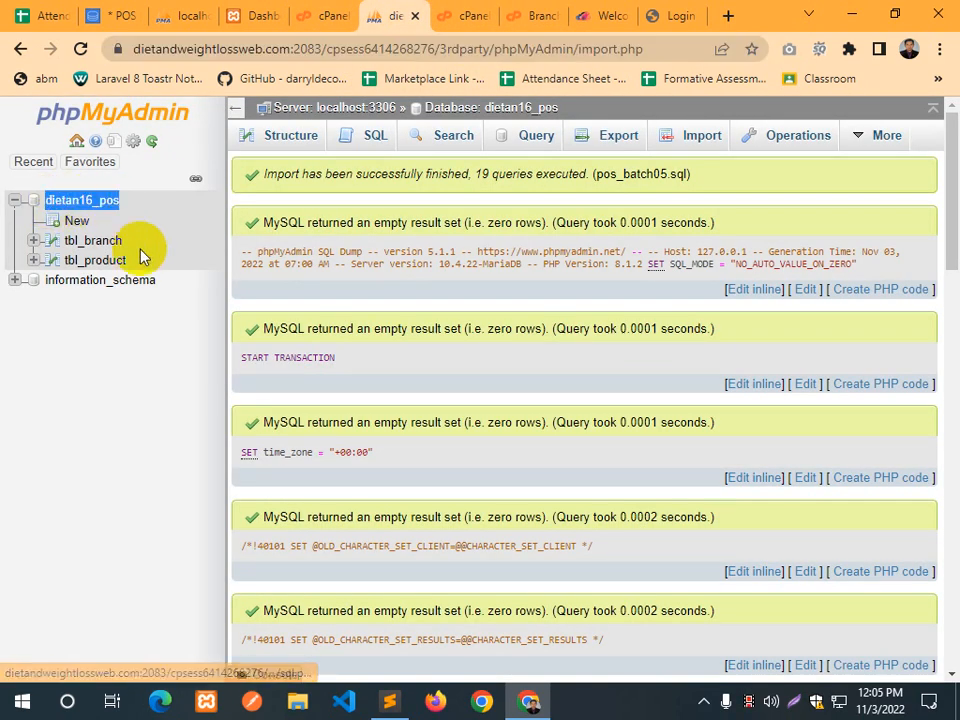
left_click(468, 15)
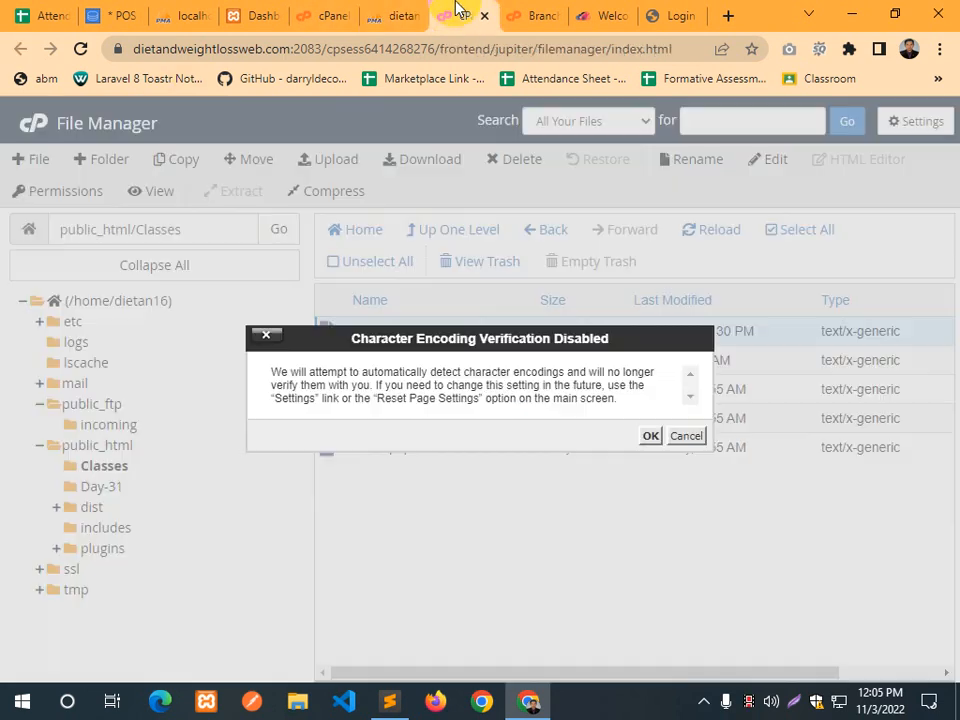
left_click(505, 12)
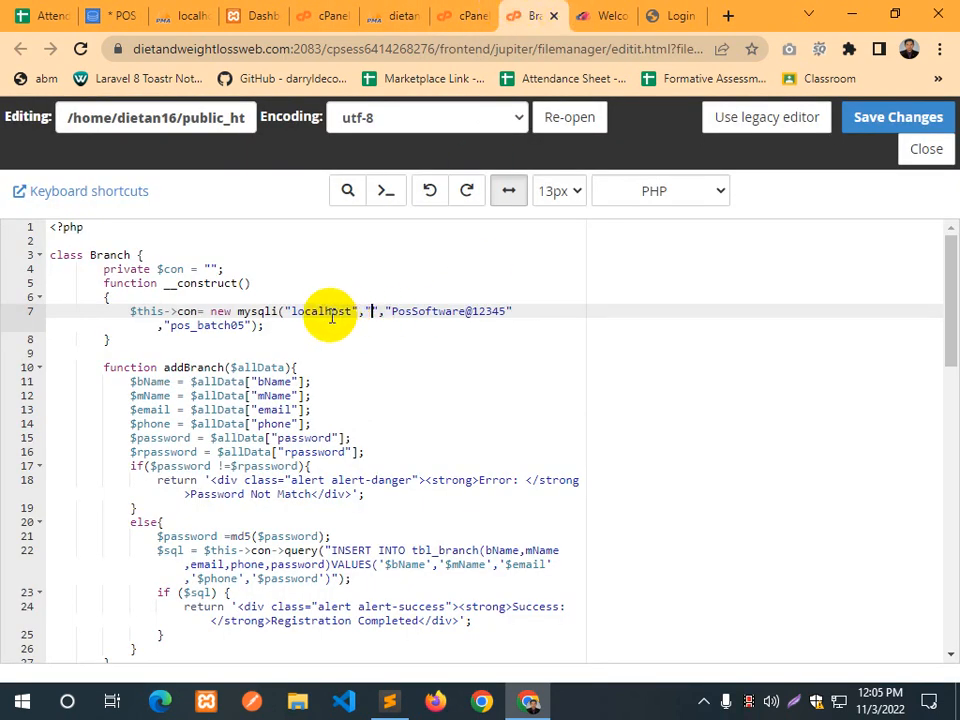
type("dietan16_pos")
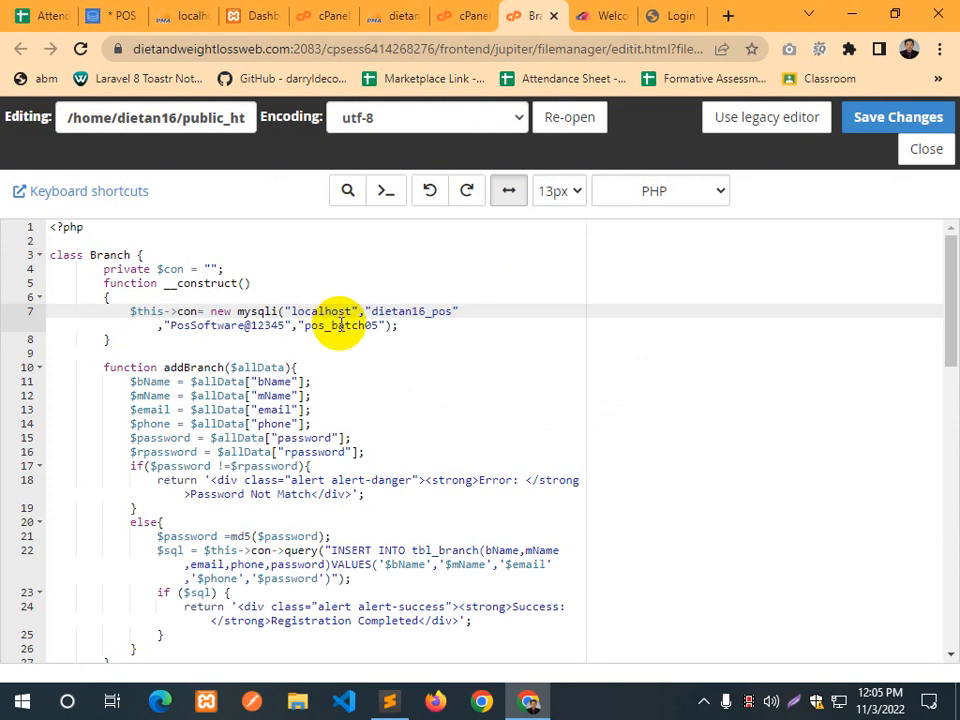
- Save Branch.php with the live dietan16_pos connection, confirming the overwrite
double_click(340, 326)
double_click(311, 312)
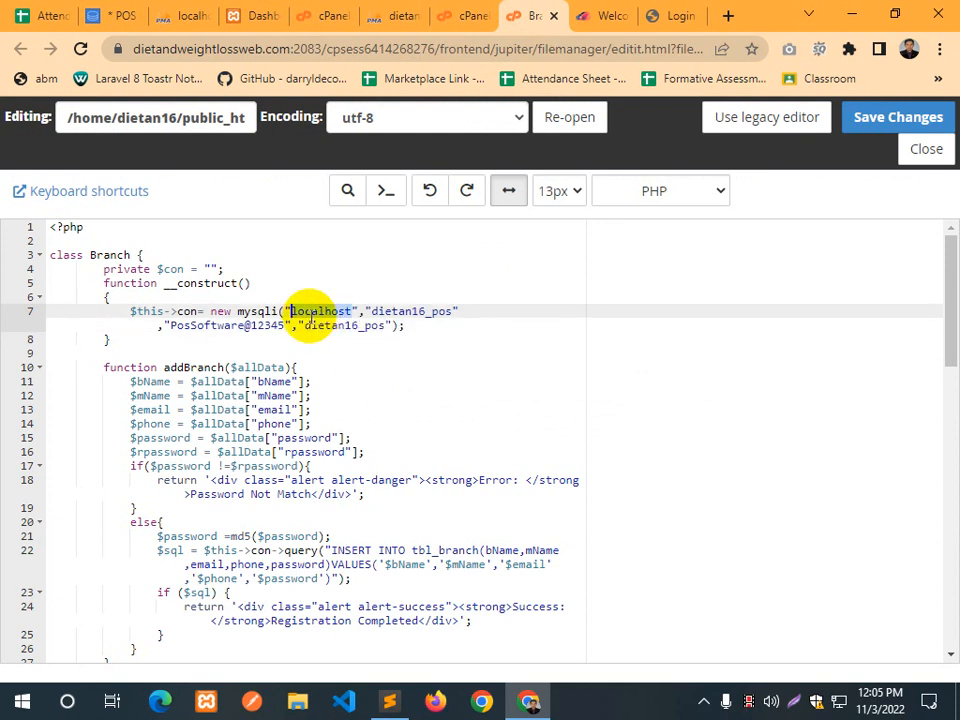
left_click_drag(405, 326, 135, 311)
key("ctrl+c")
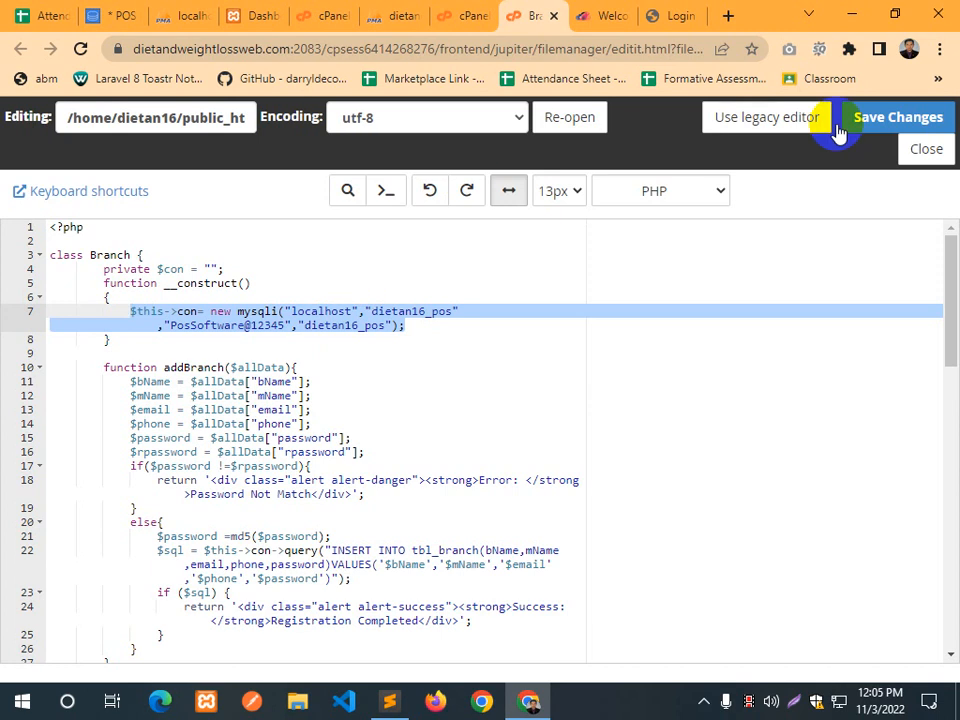
left_click(896, 122)
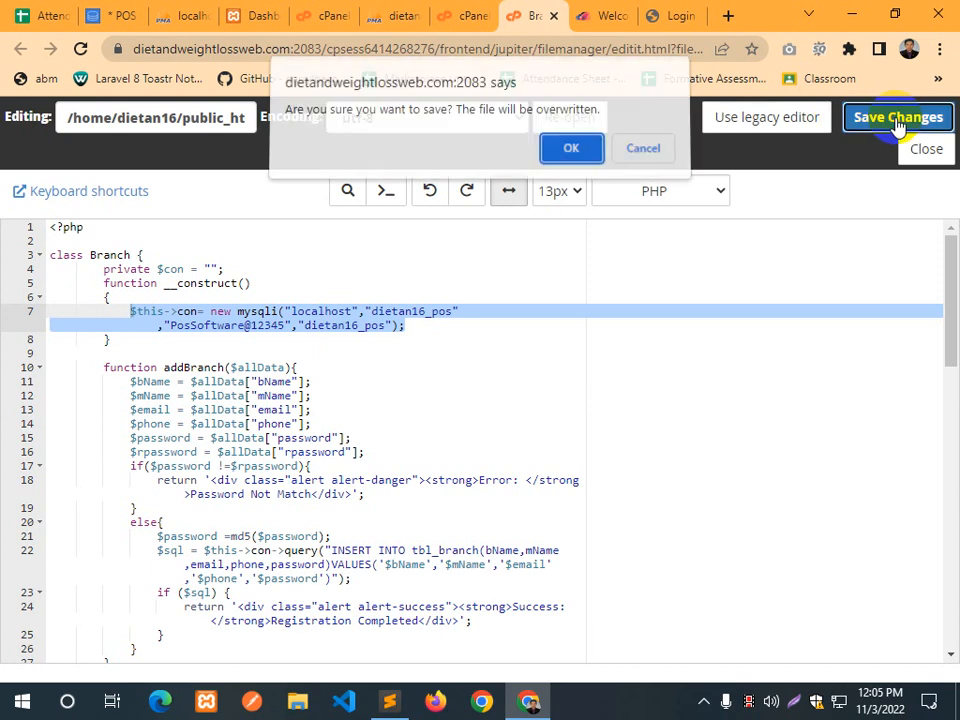
left_click(566, 156)
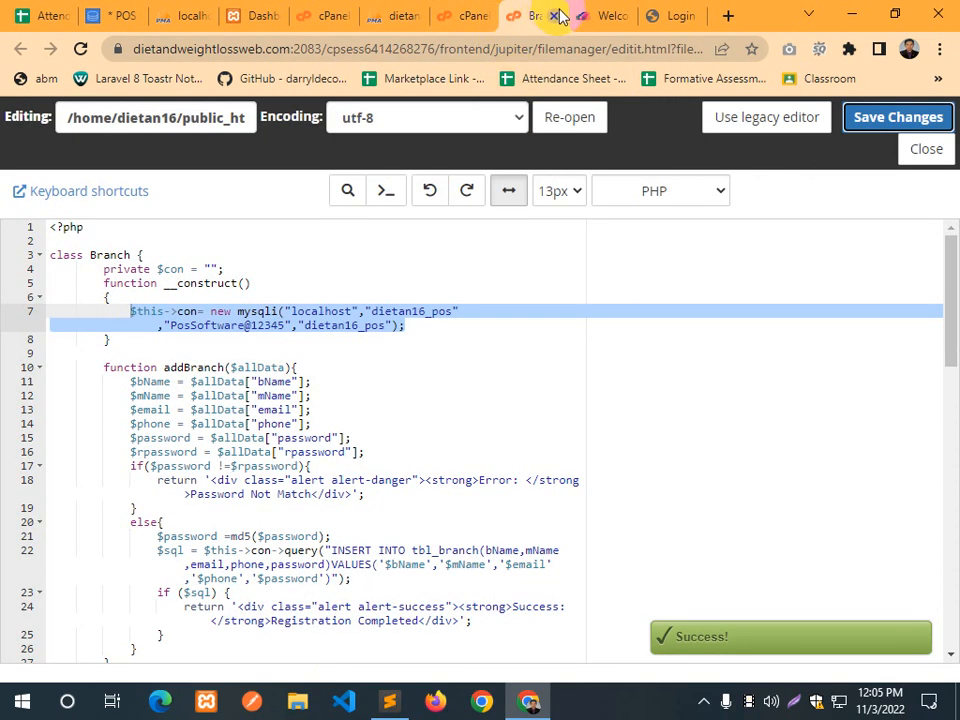
- Replace Product.php's connection line with the same live credentials and save it
left_click(555, 16)
left_click(470, 12)
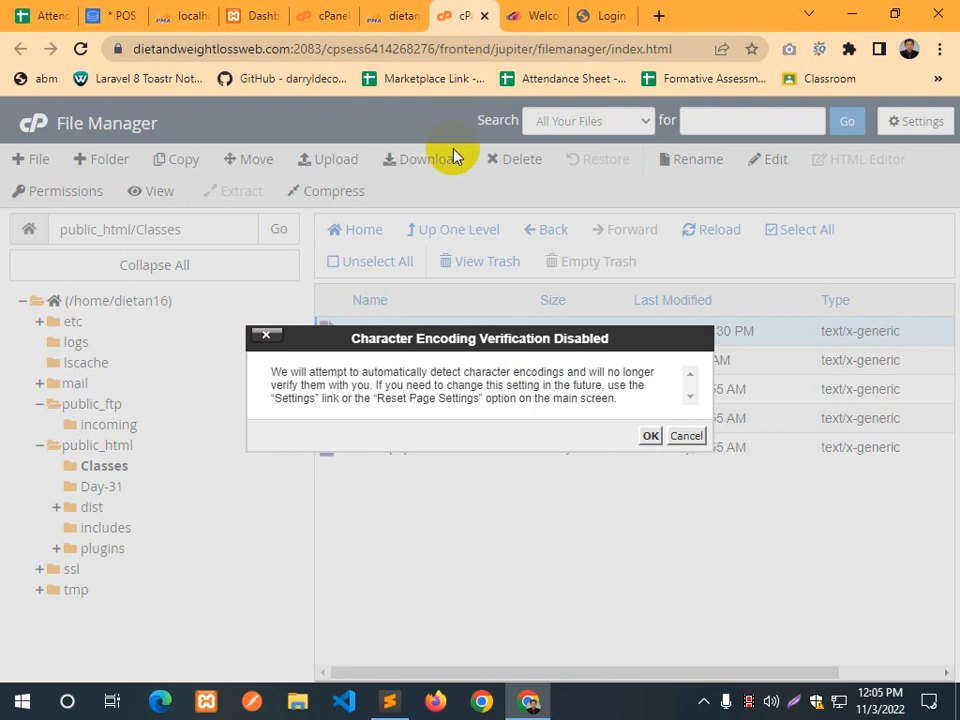
left_click(684, 437)
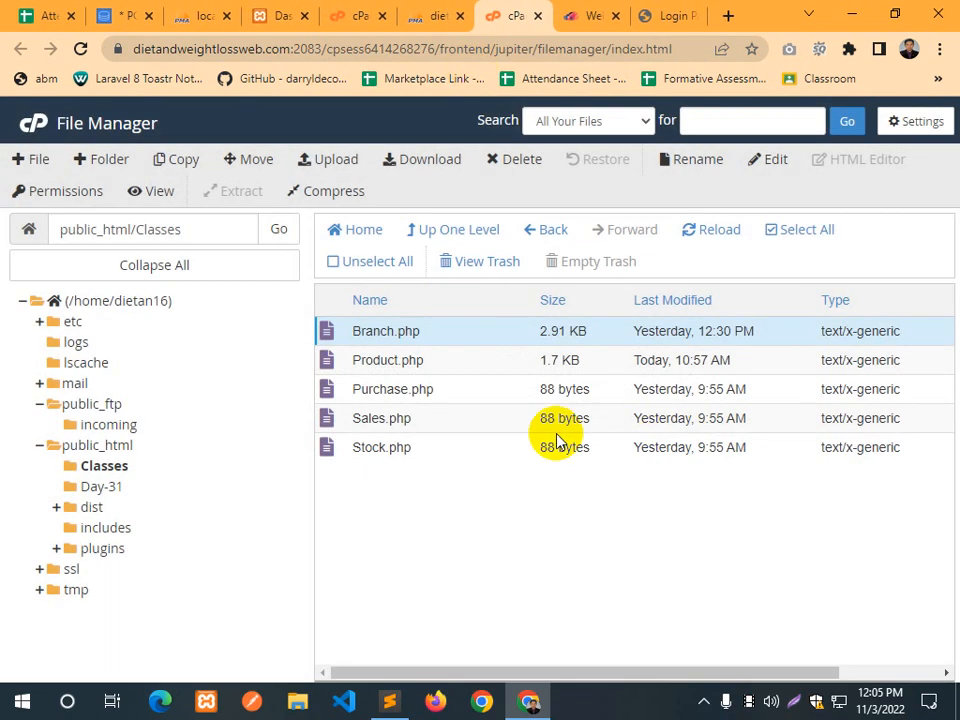
left_click(382, 364)
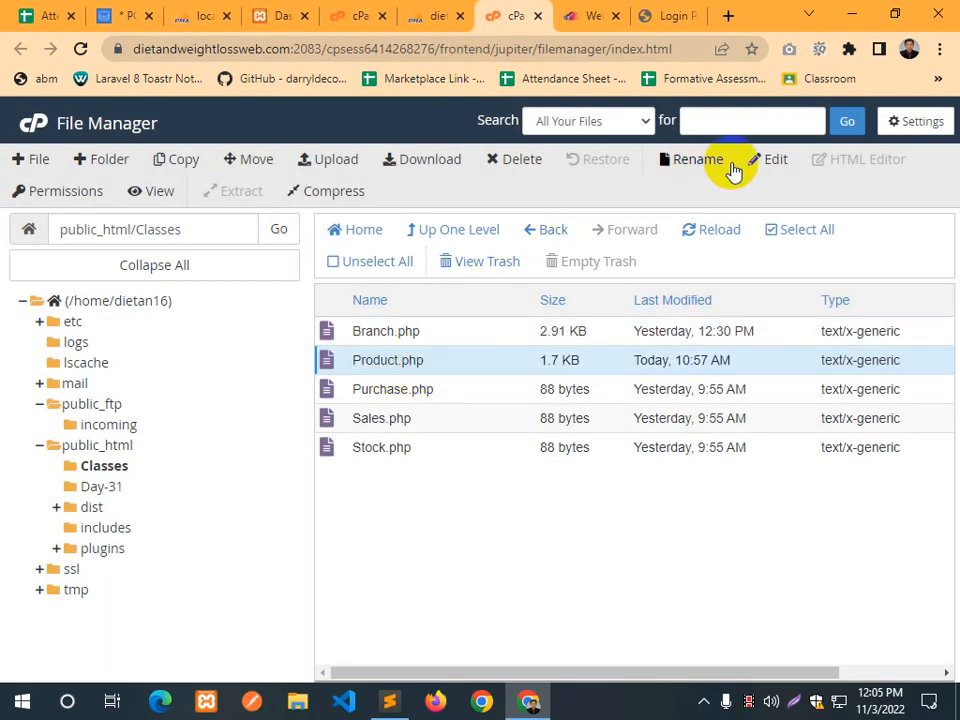
left_click(768, 160)
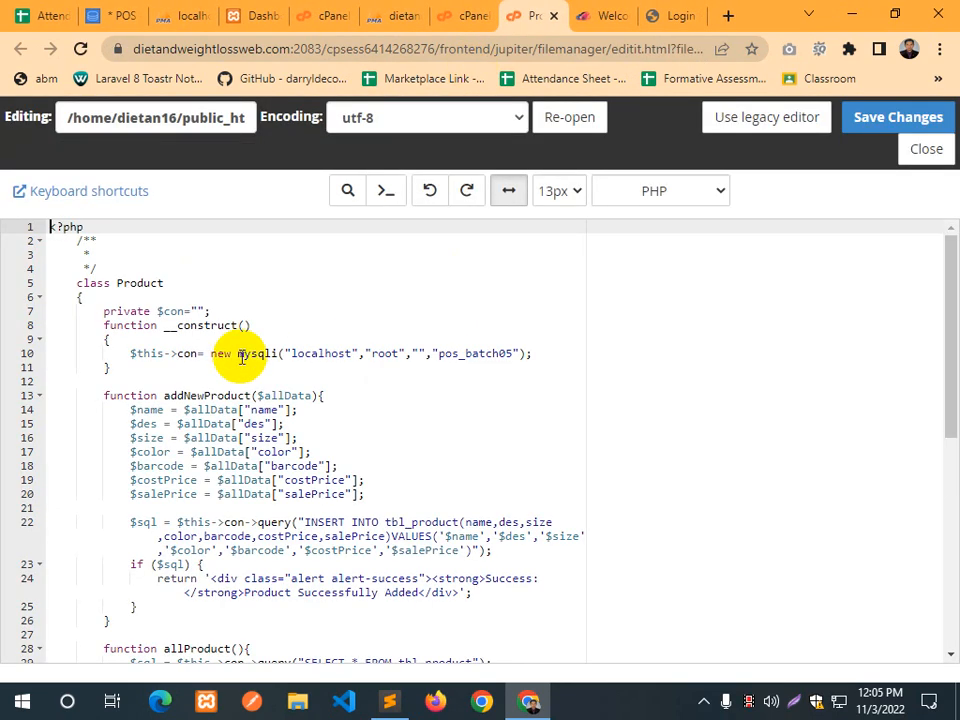
left_click_drag(131, 355, 553, 360)
key("ctrl+v")
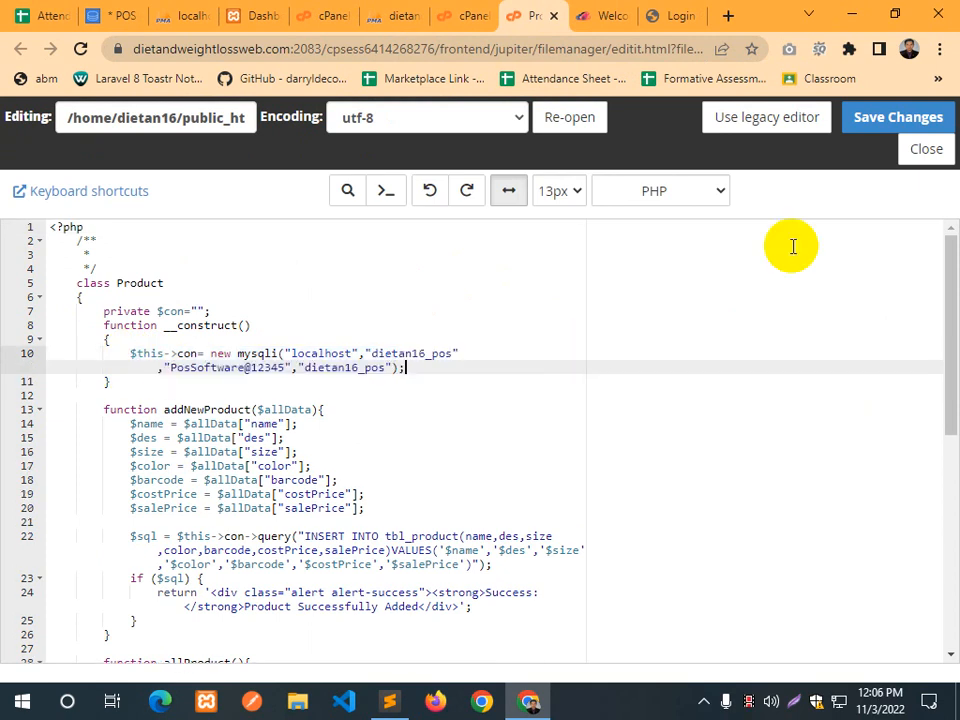
left_click(890, 120)
left_click(570, 154)
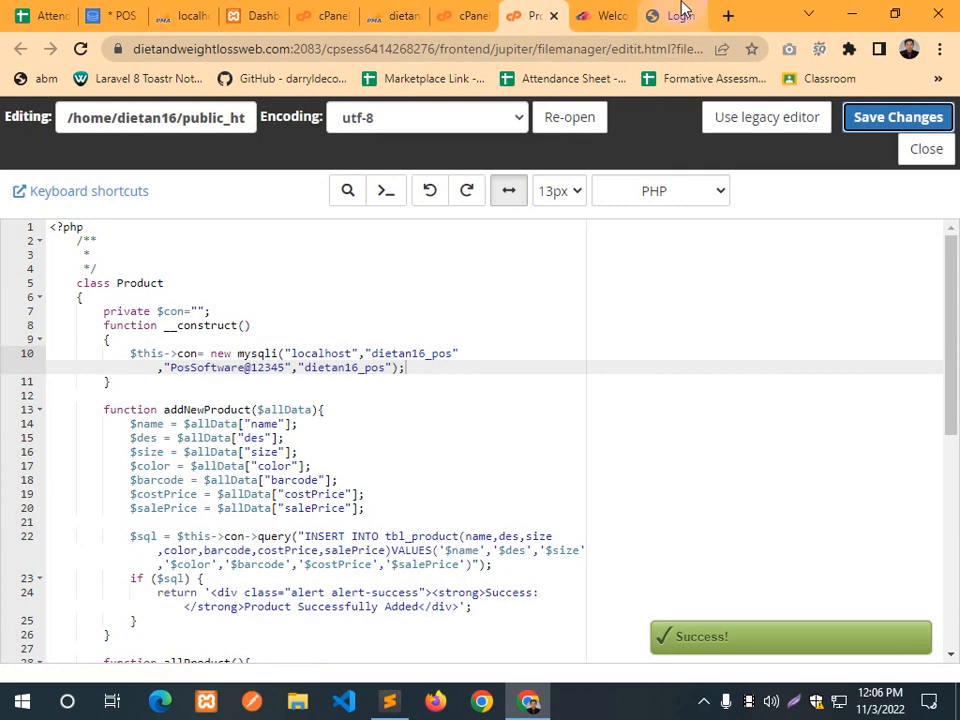
- Try the live POS login with the saved e-mail, then the saved phone number as username
left_click(683, 14)
left_click(469, 418)
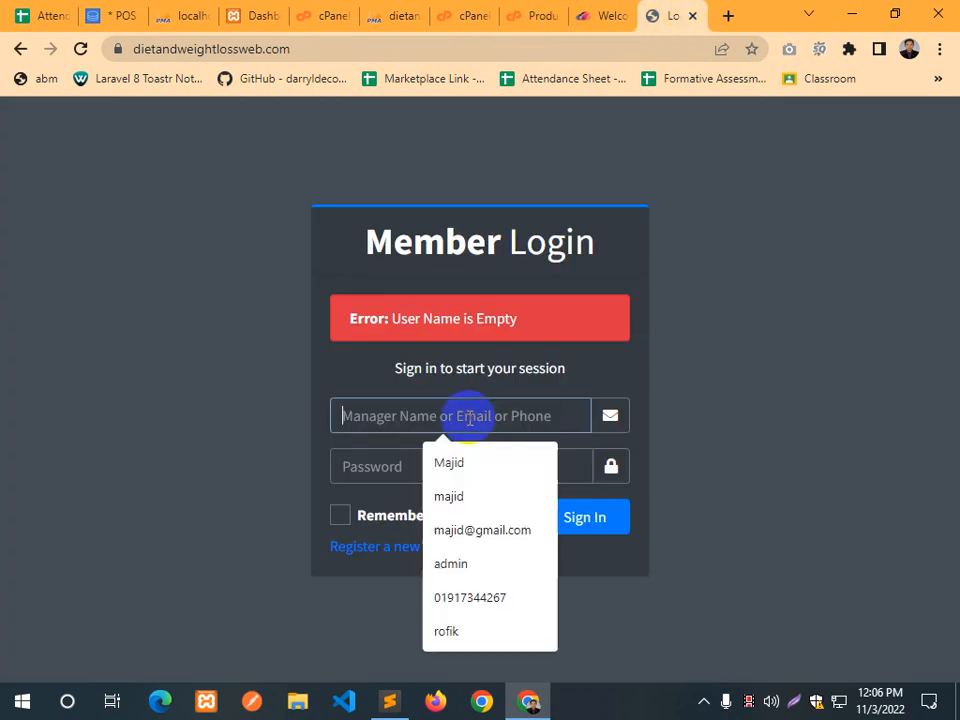
left_click(506, 534)
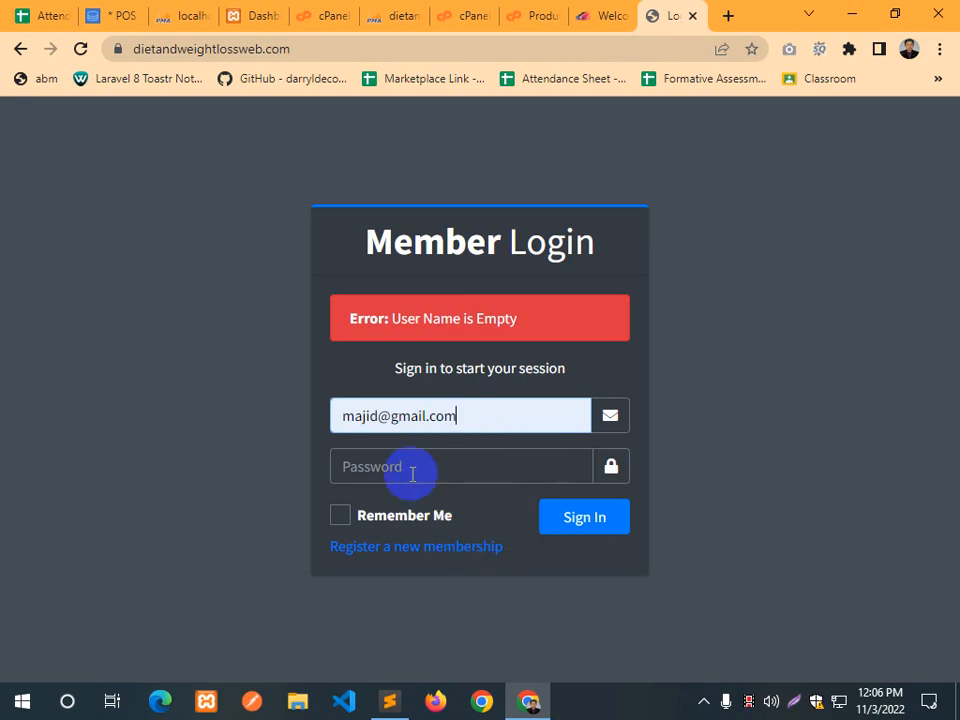
left_click(416, 470)
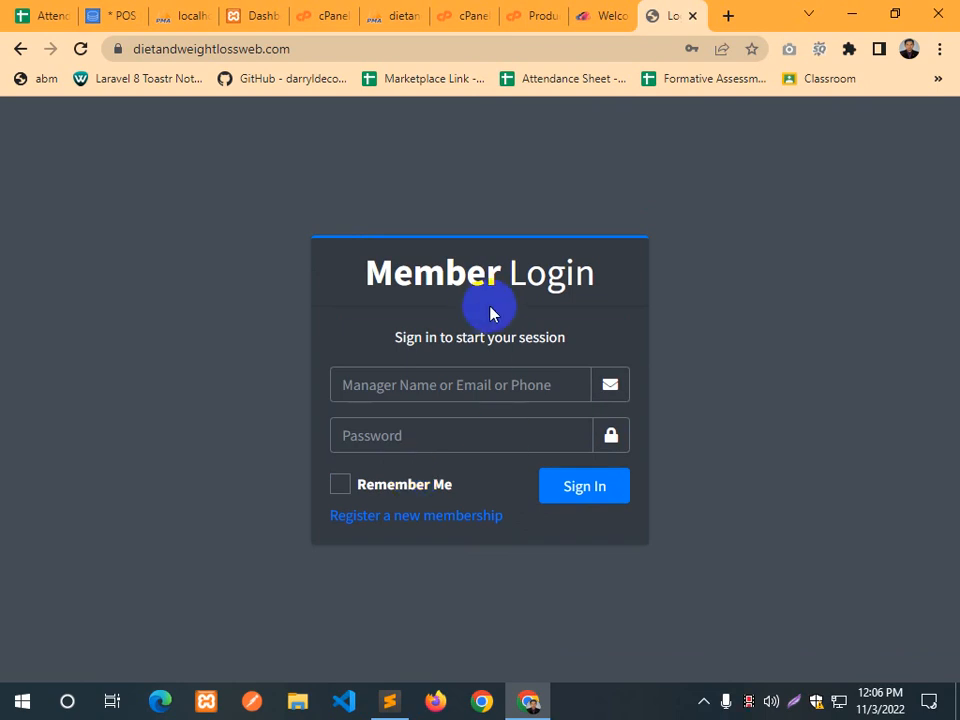
left_click(451, 388)
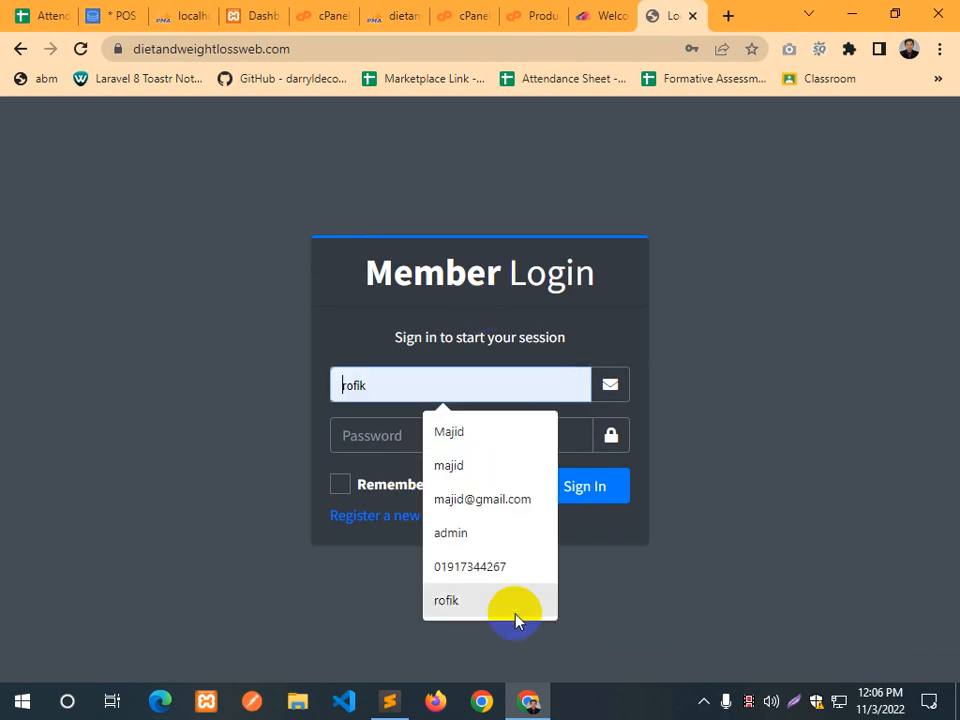
left_click(490, 569)
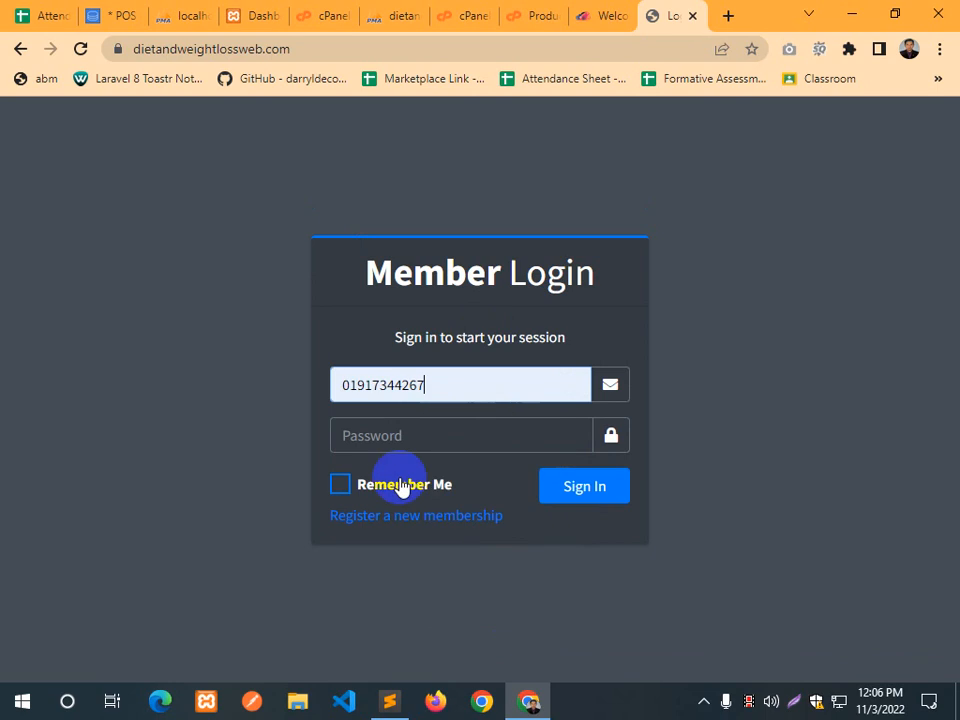
left_click(391, 449)
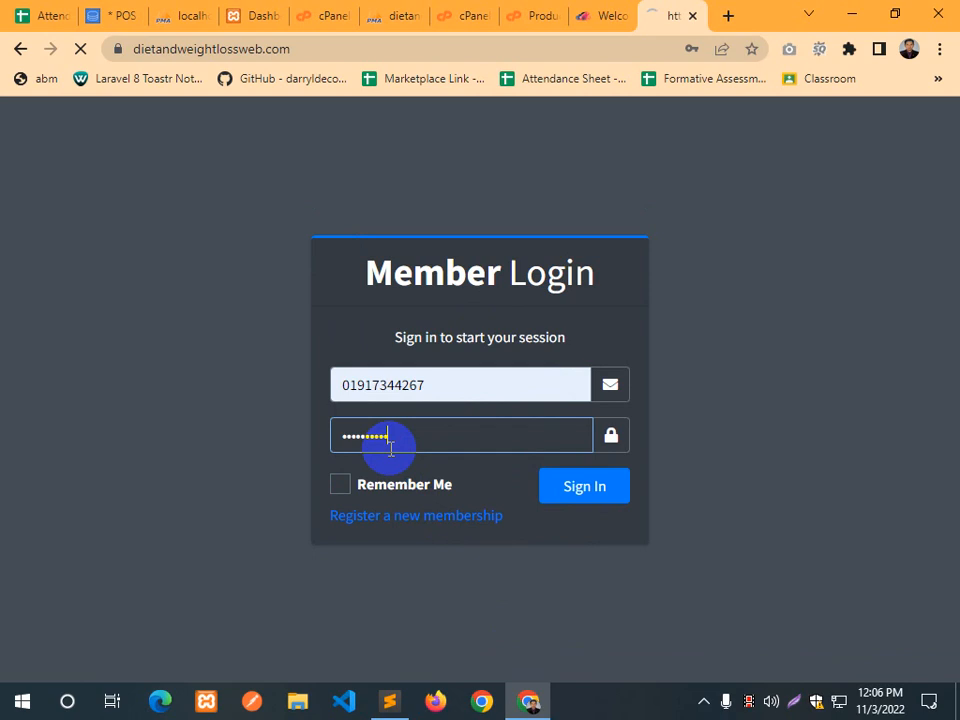
left_click(541, 14)
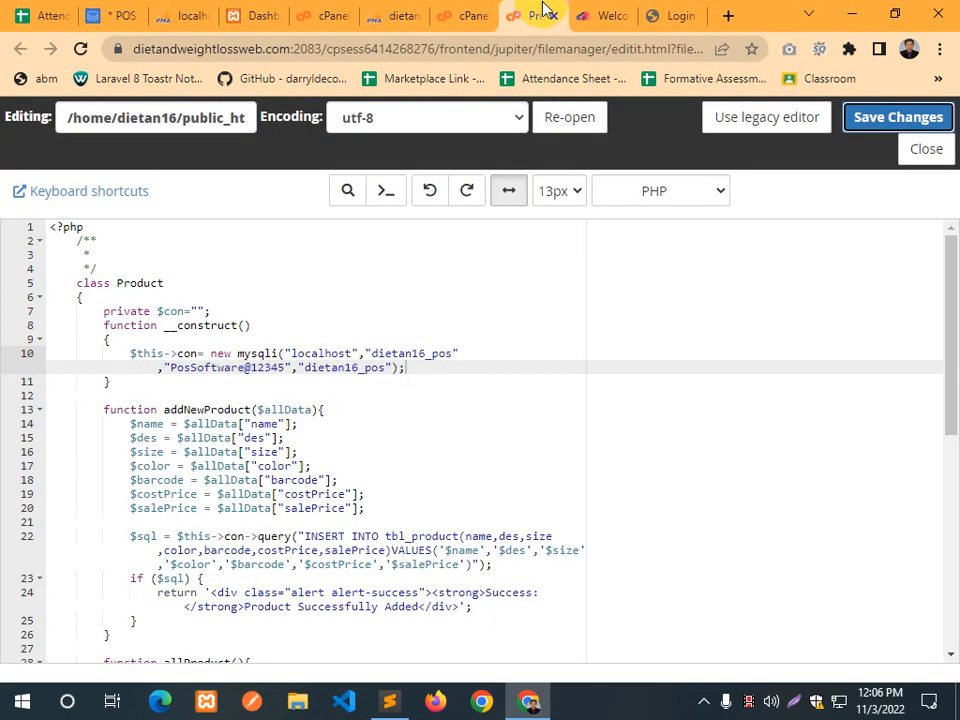
- Open the branch manager's row of tbl_branch for editing in phpMyAdmin
left_click(468, 14)
left_click(390, 15)
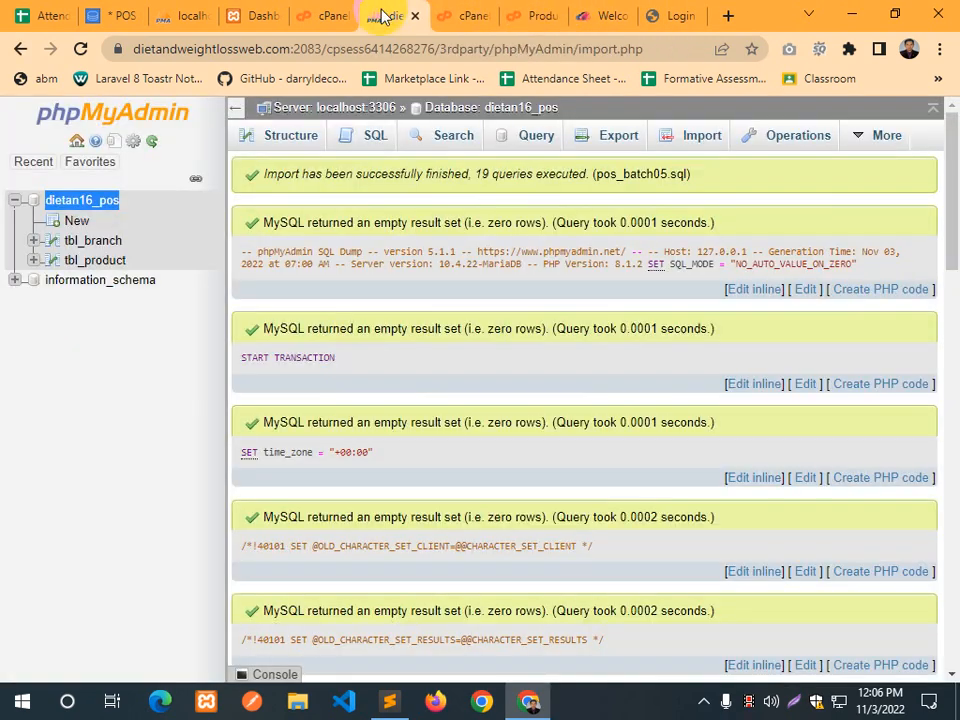
left_click(91, 241)
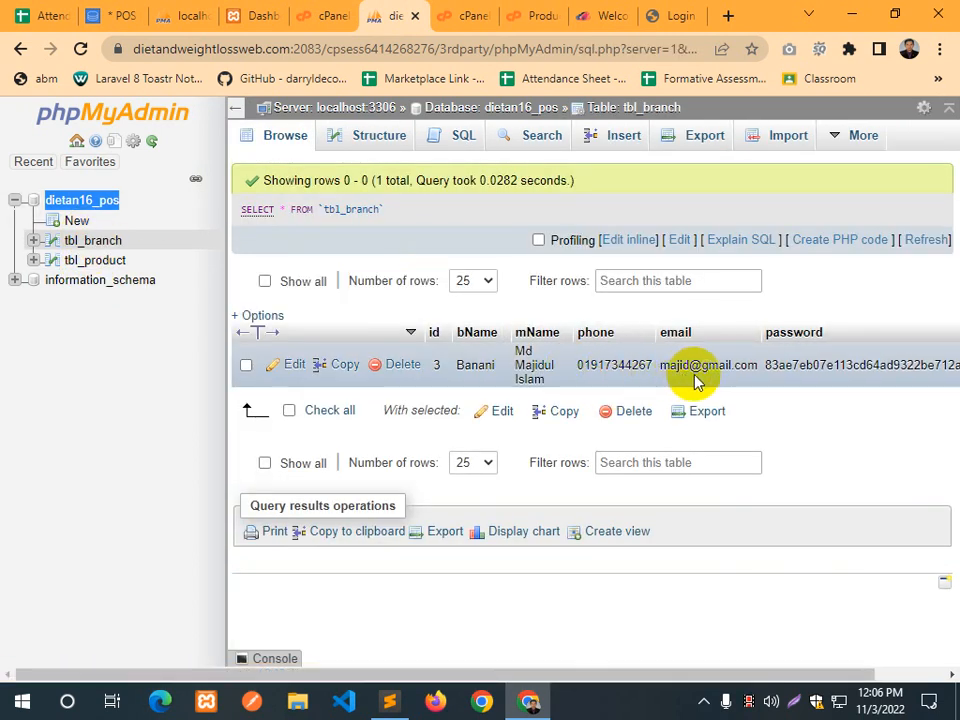
left_click(294, 366)
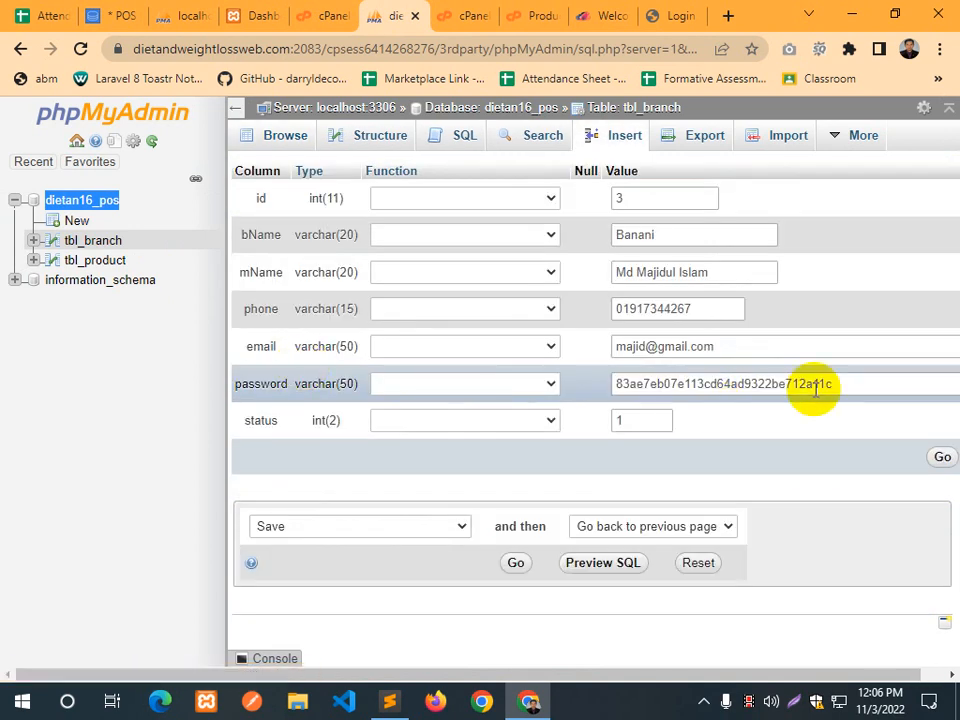
- Replace the stored password with a new value hashed by MD5 and save the row
left_click_drag(850, 385, 443, 390)
key("BackSpace")
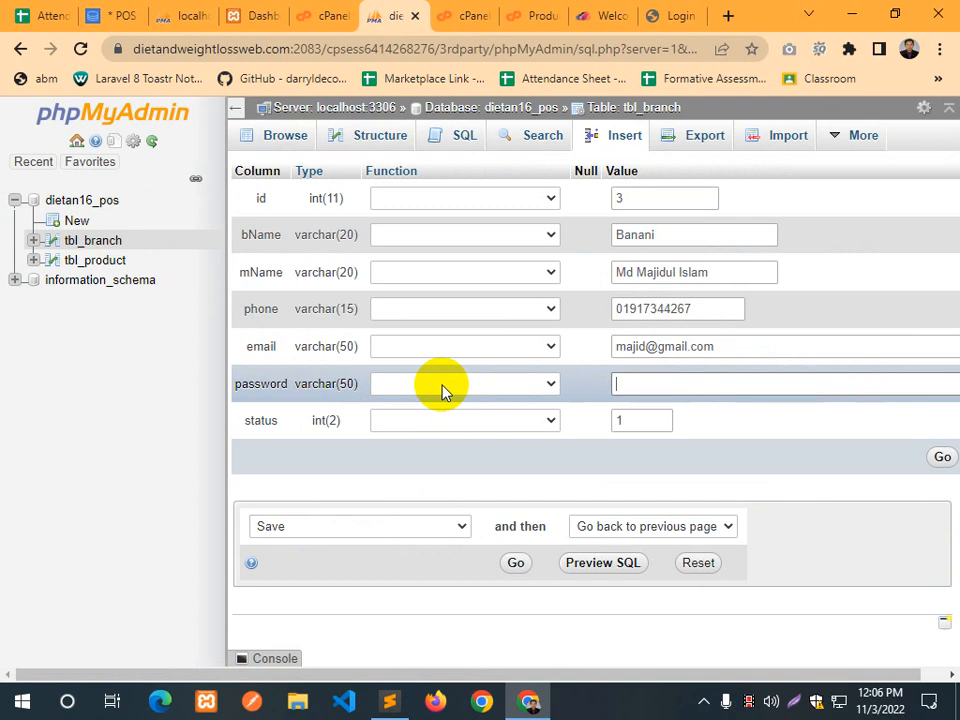
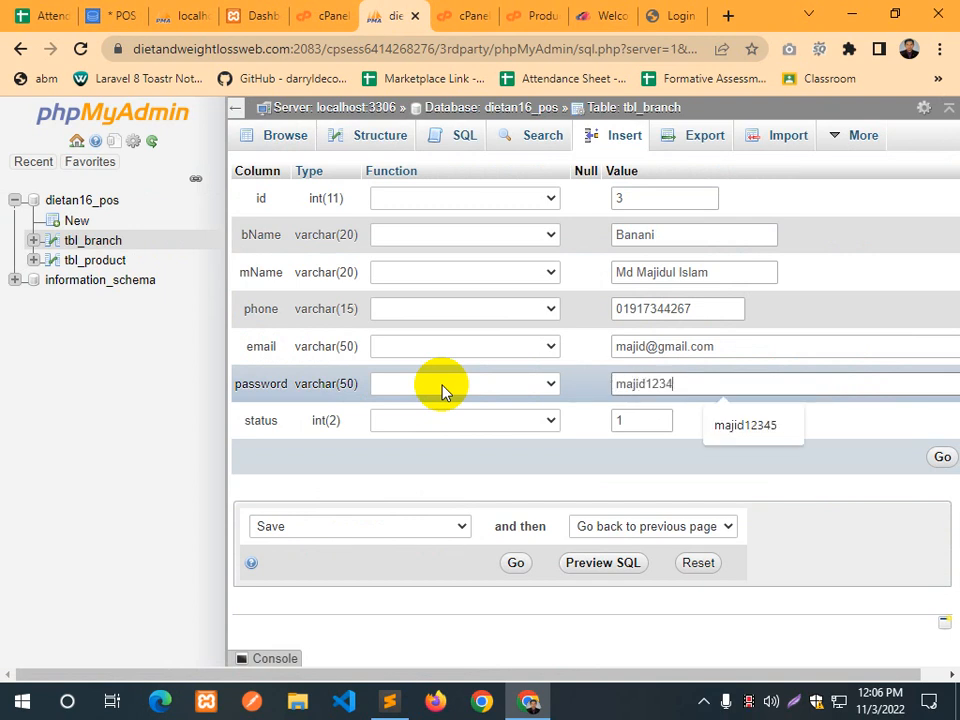
left_click(443, 388)
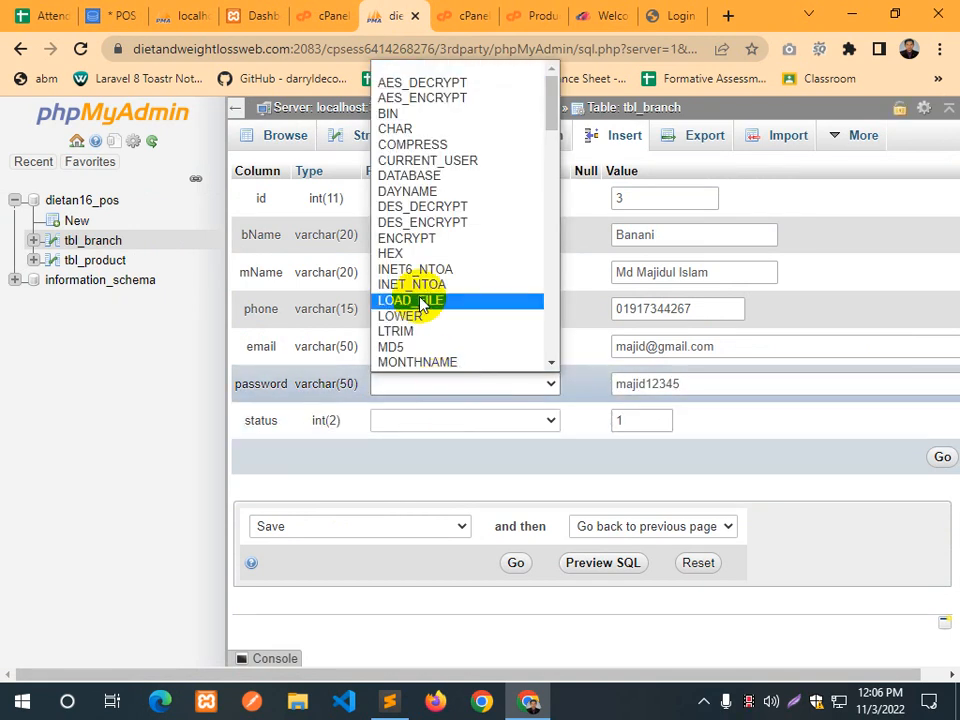
scroll(422, 305, "down", 3)
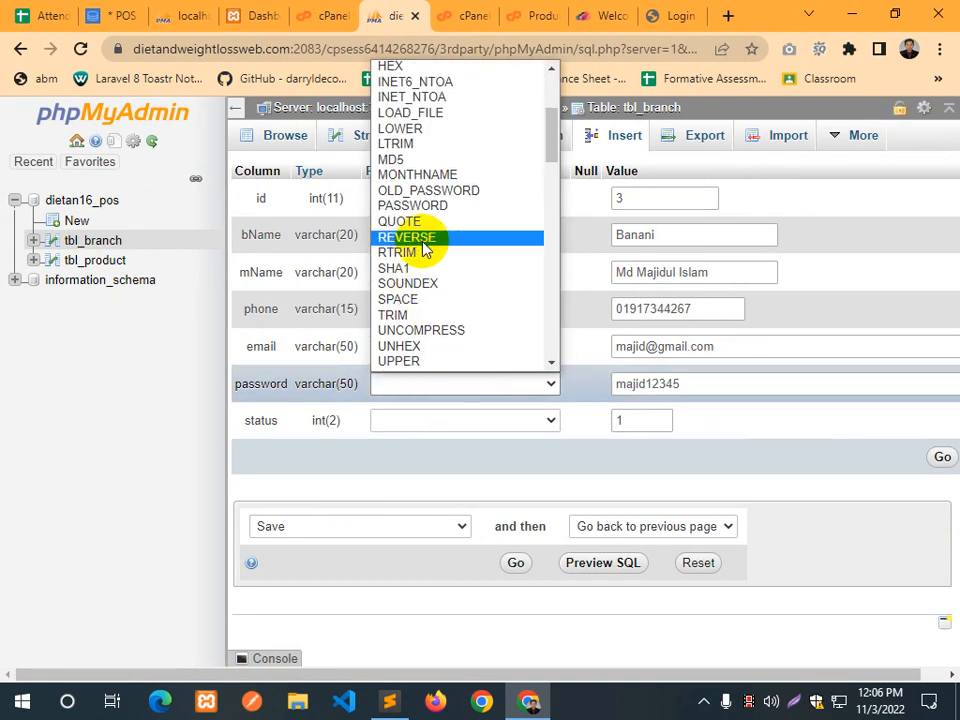
left_click(418, 162)
double_click(649, 386)
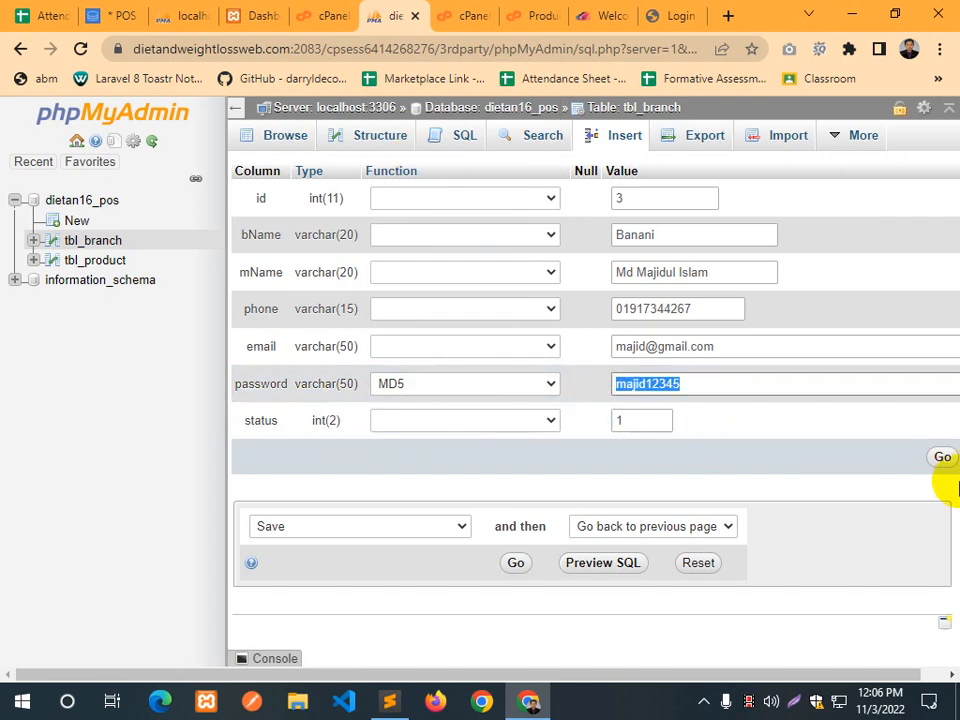
left_click(942, 459)
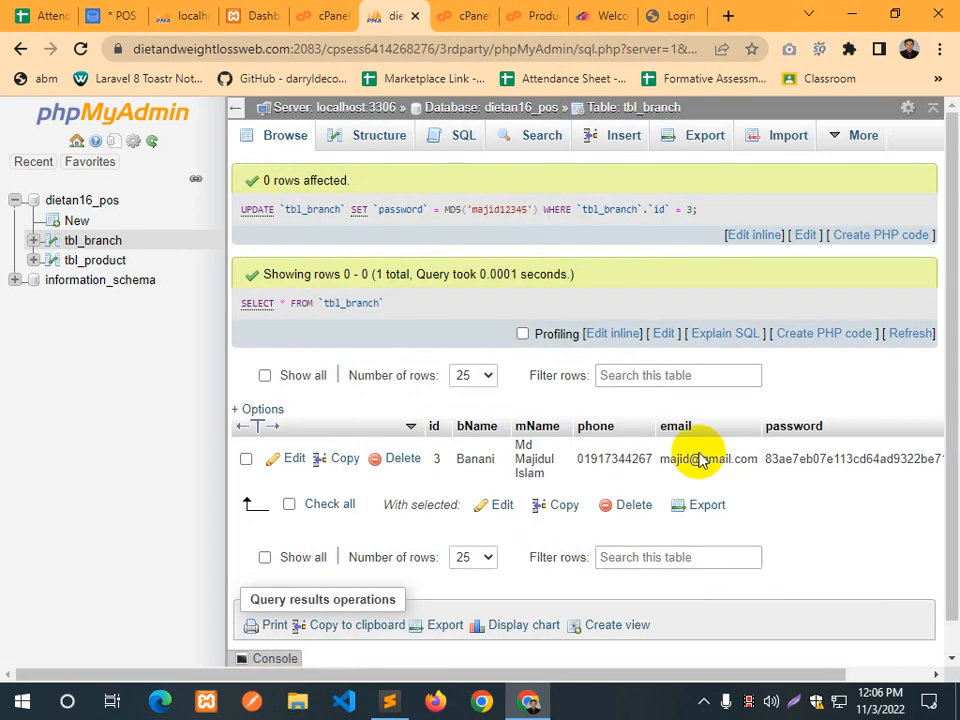
left_click(656, 12)
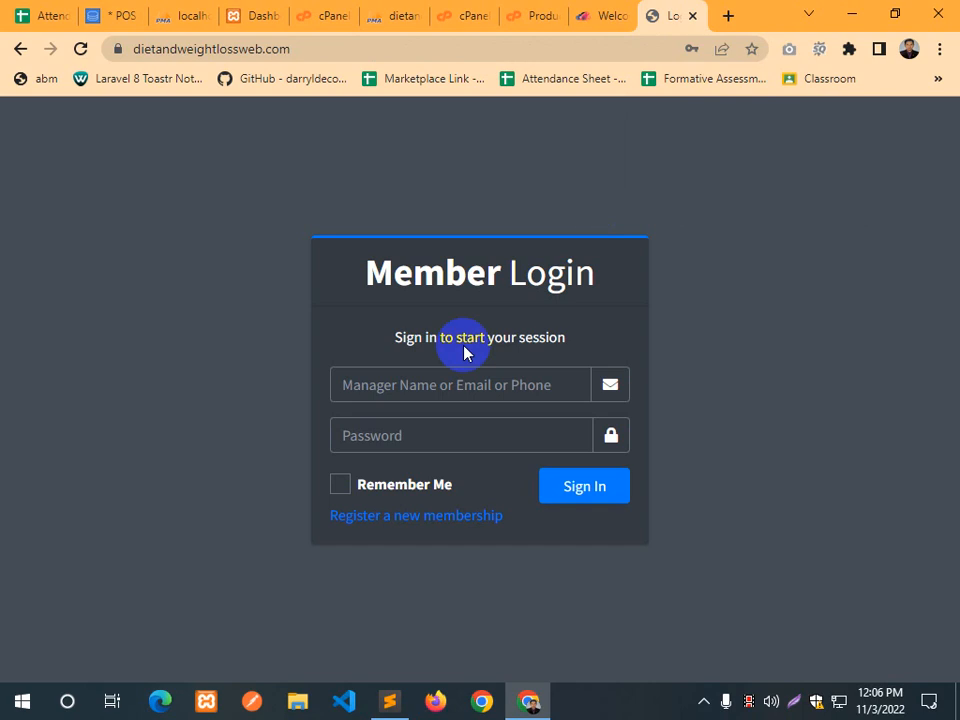
- In Chrome, fill the login with the saved manager e-mail and new password, then copy the site address
left_click(399, 49)
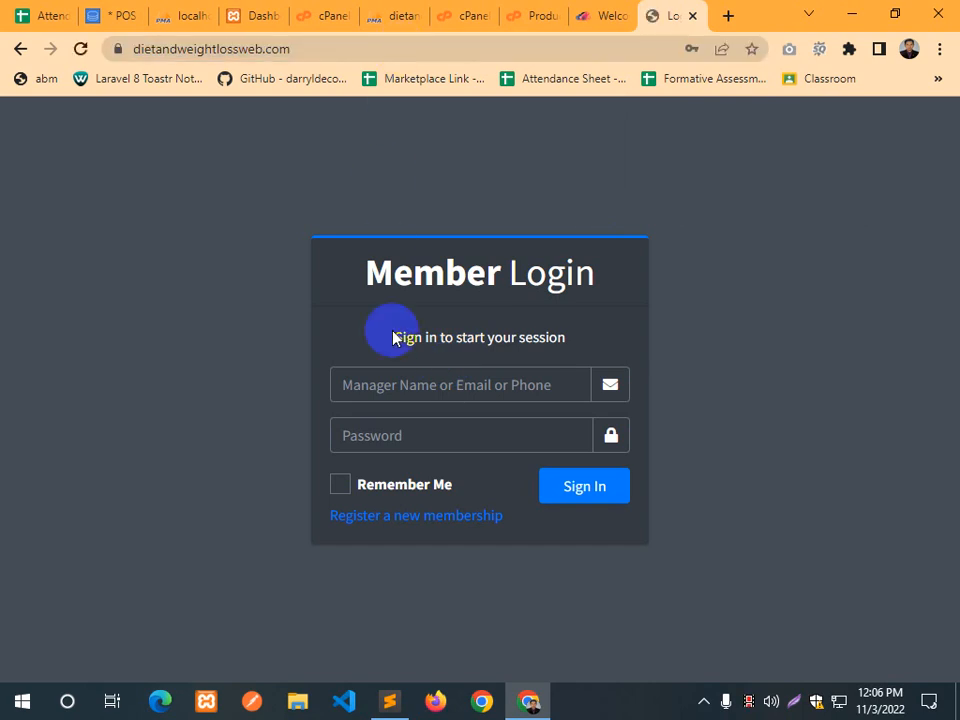
left_click(400, 384)
left_click(491, 501)
left_click(379, 446)
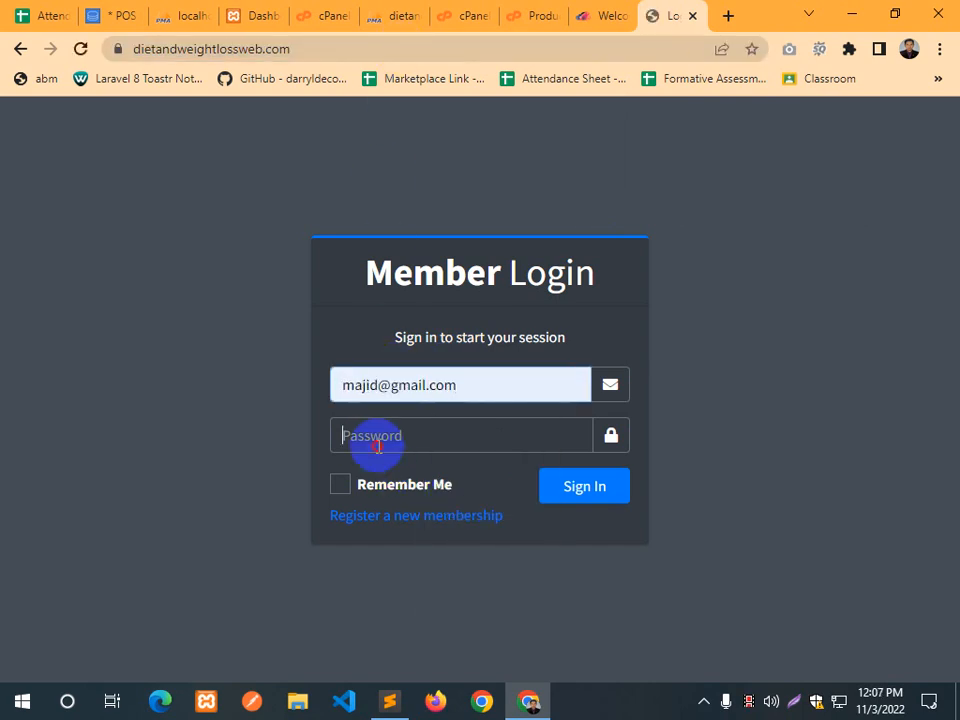
key("ctrl+v")
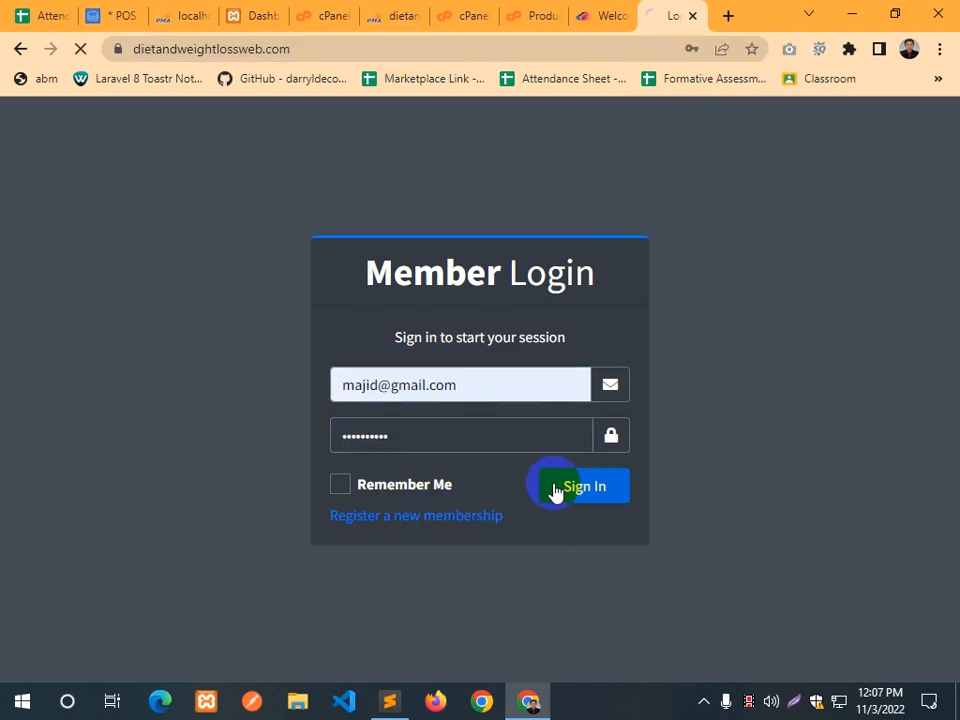
left_click(322, 46)
key("ctrl+c")
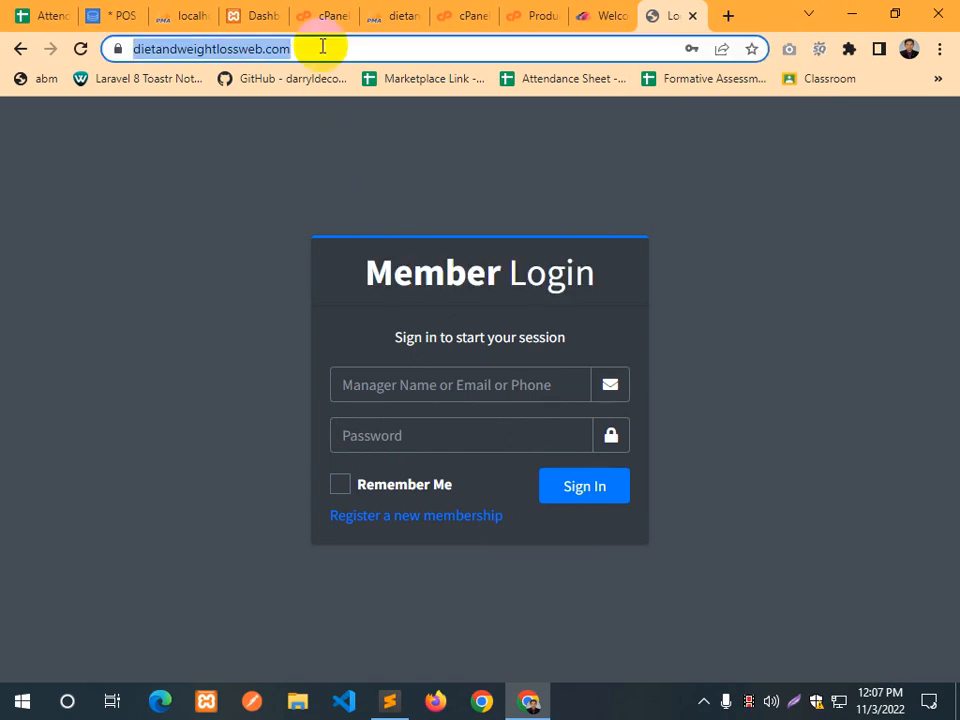
- Load the live POS site in Firefox, sign in as the manager, and let Firefox save the login
left_click(435, 703)
left_click(259, 58)
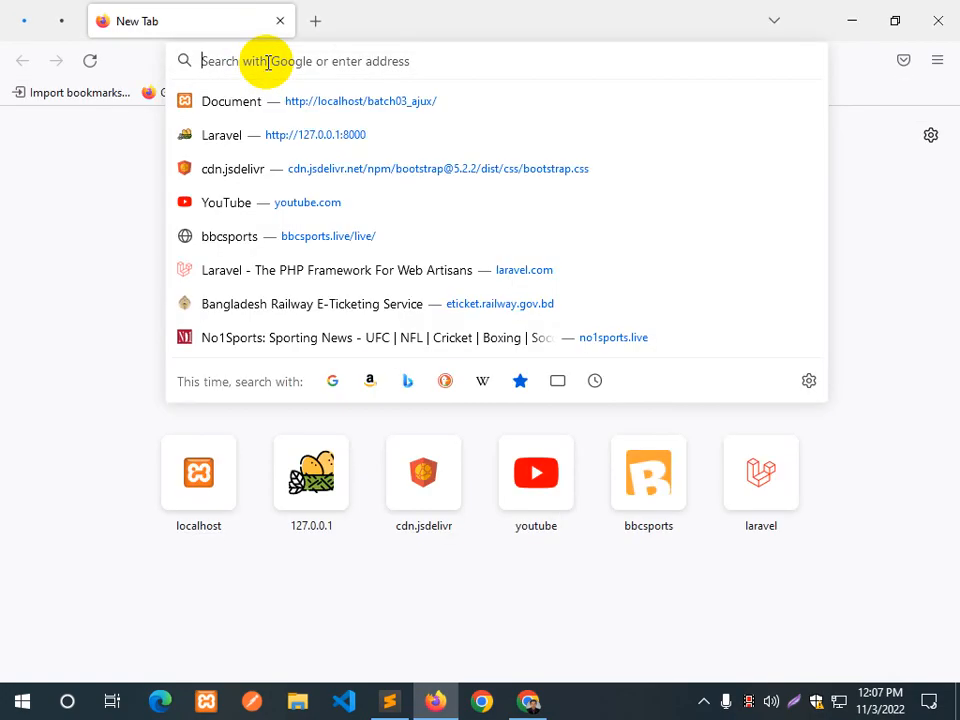
key("ctrl+v")
key("Return")
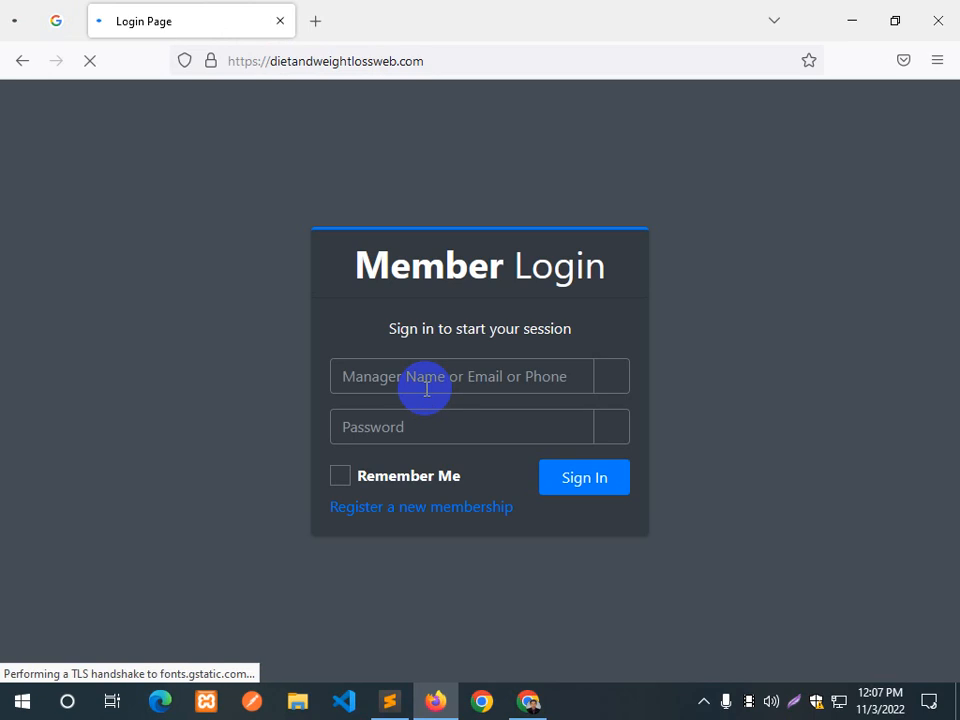
left_click(424, 386)
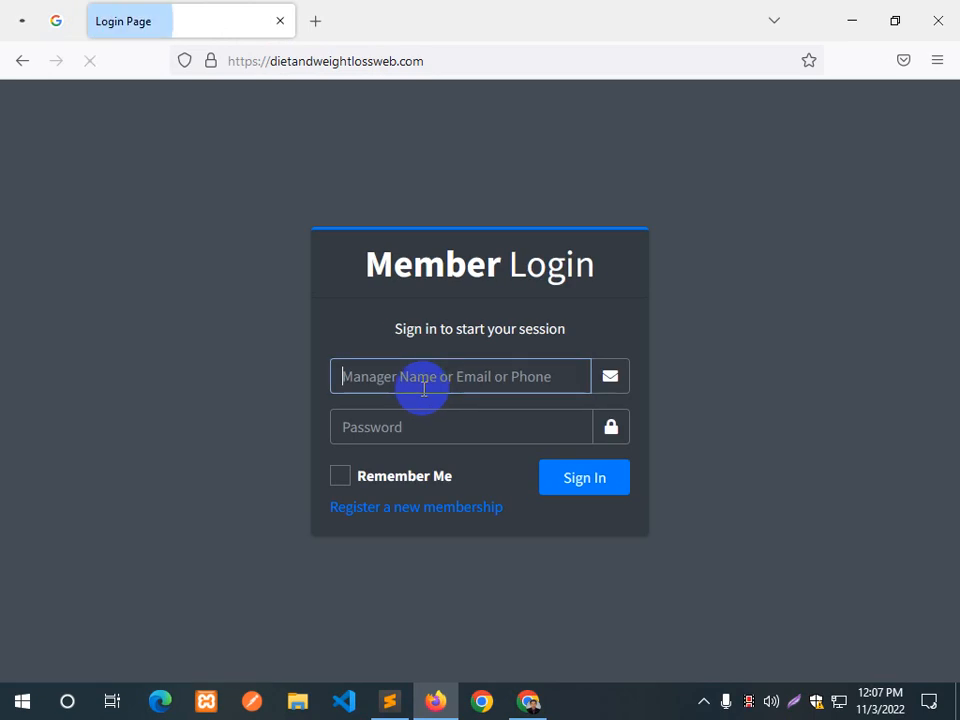
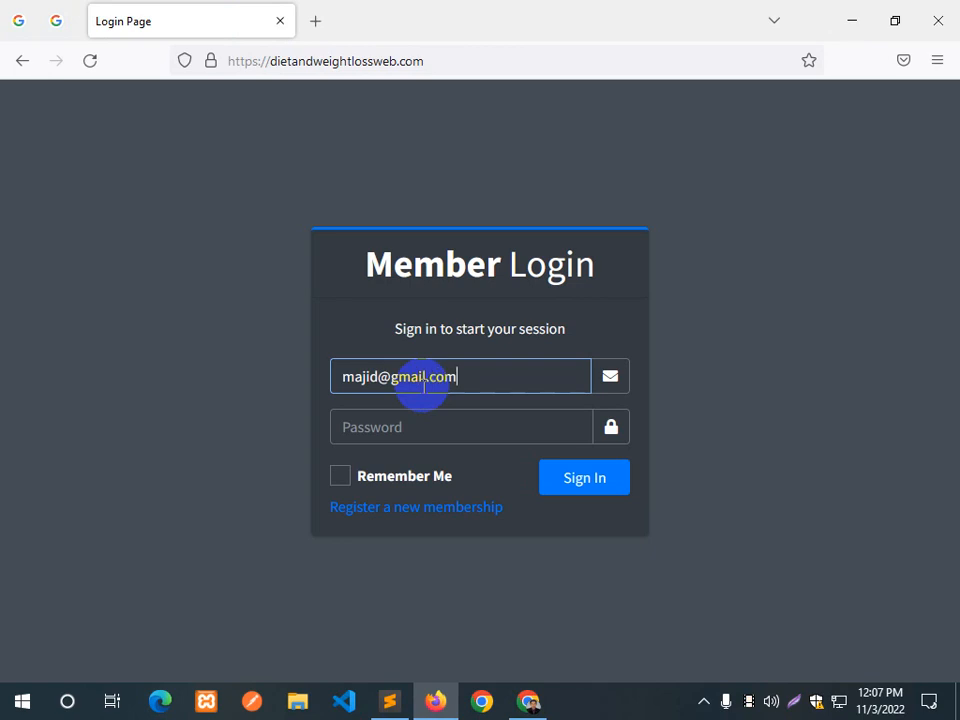
key("Tab")
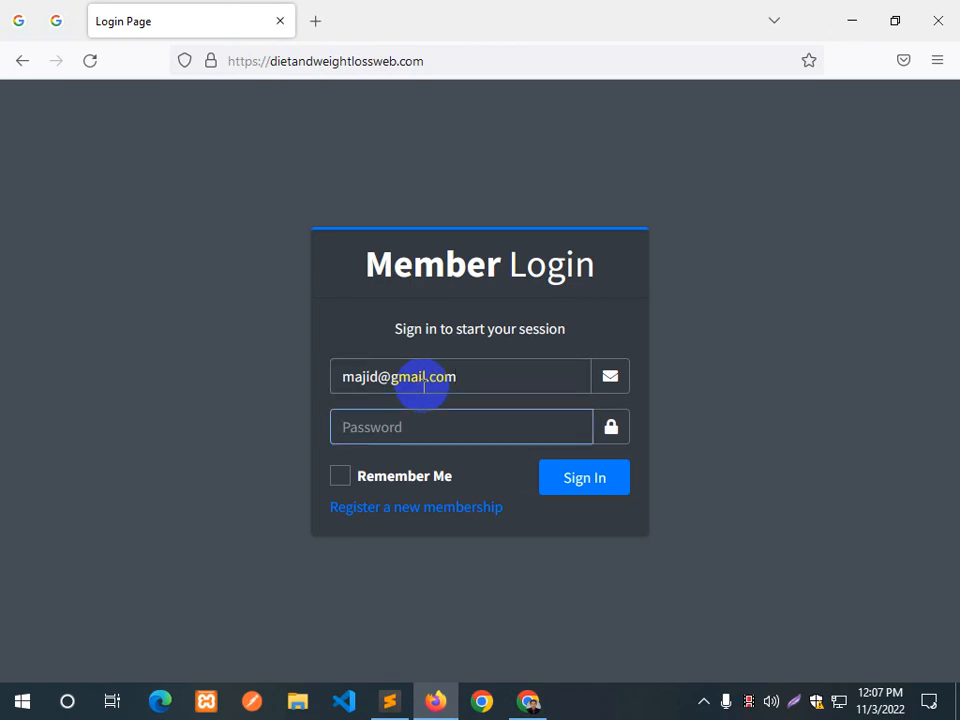
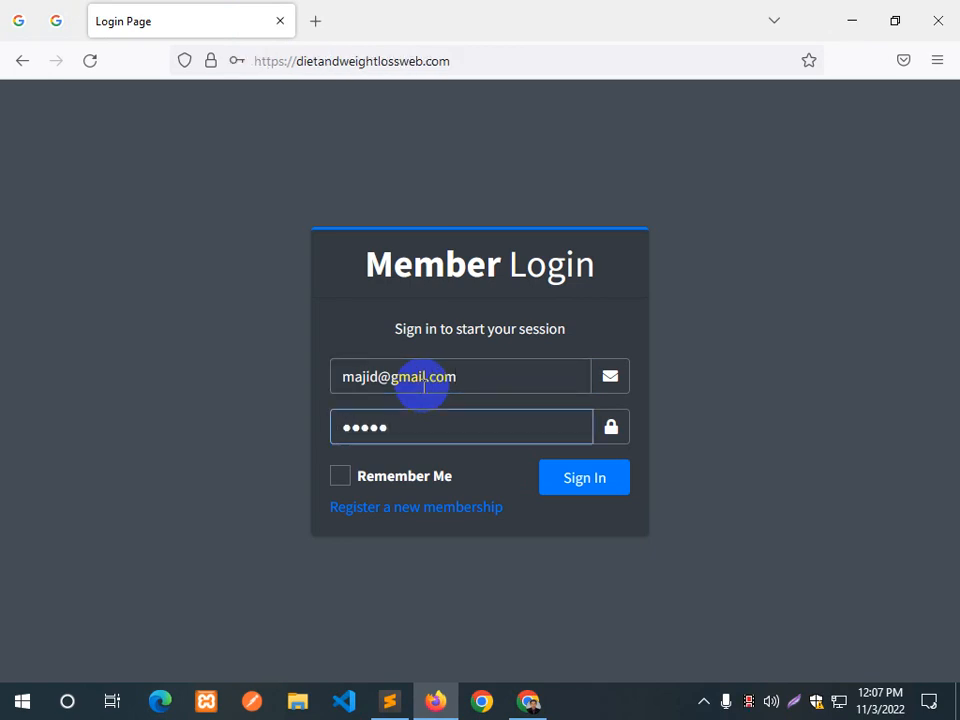
key("Return")
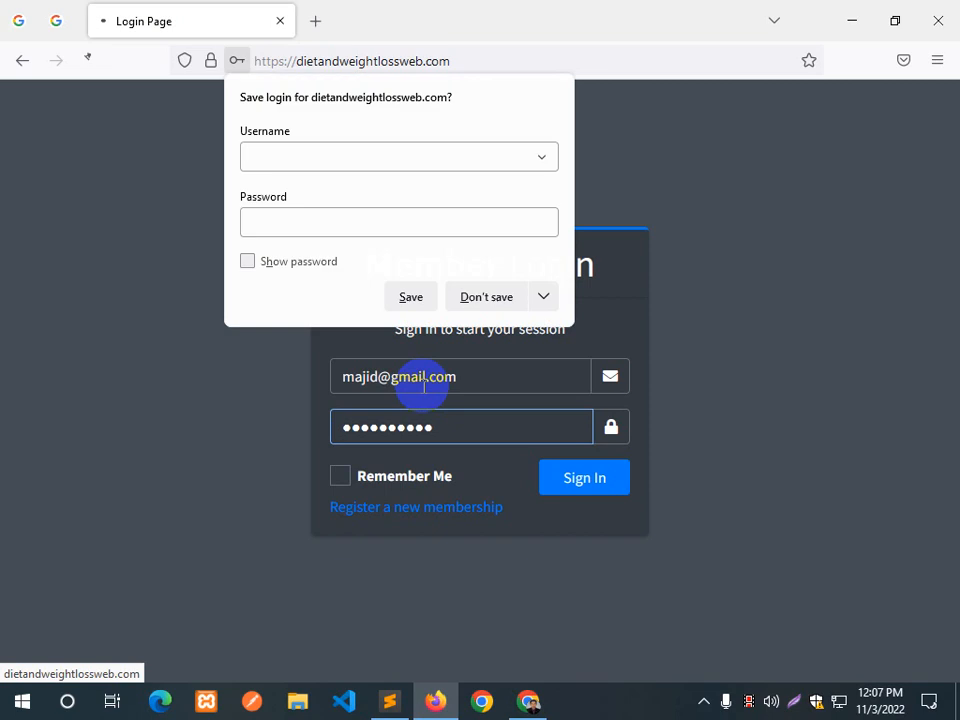
left_click(413, 300)
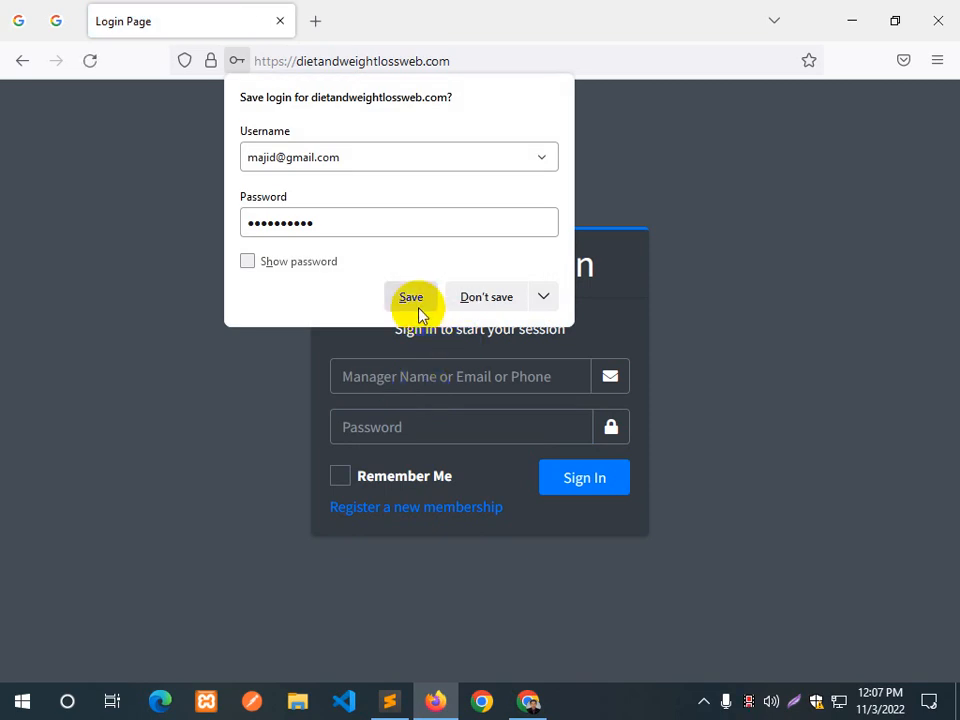
left_click(866, 14)
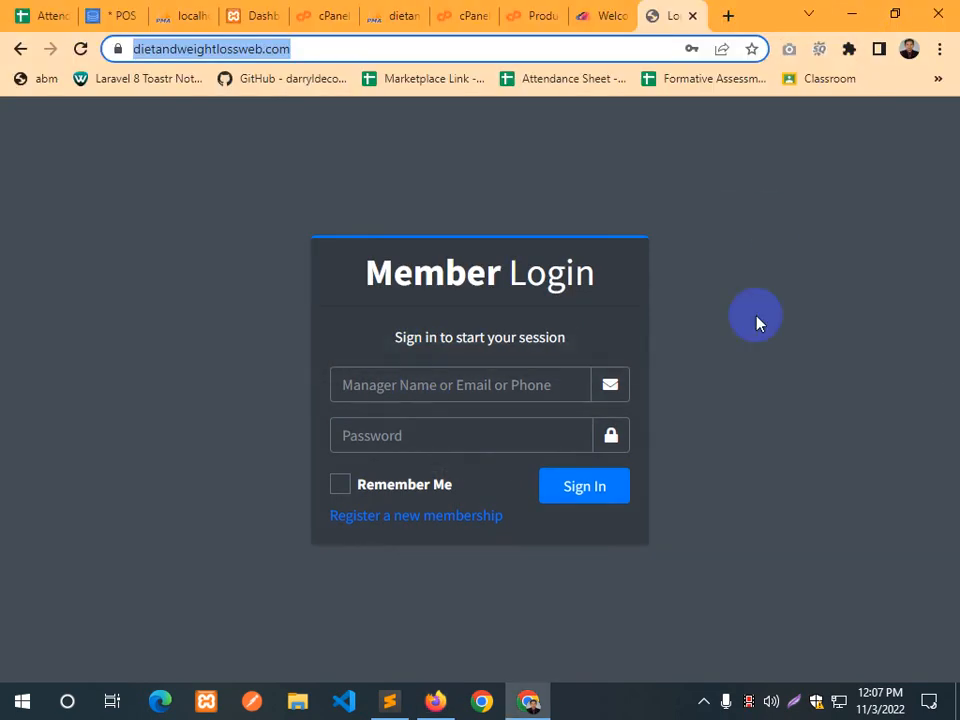
- Open Branch.php from the Classes folder in Sublime Text
left_click(423, 707)
left_click(434, 711)
left_click(396, 712)
left_click(405, 349)
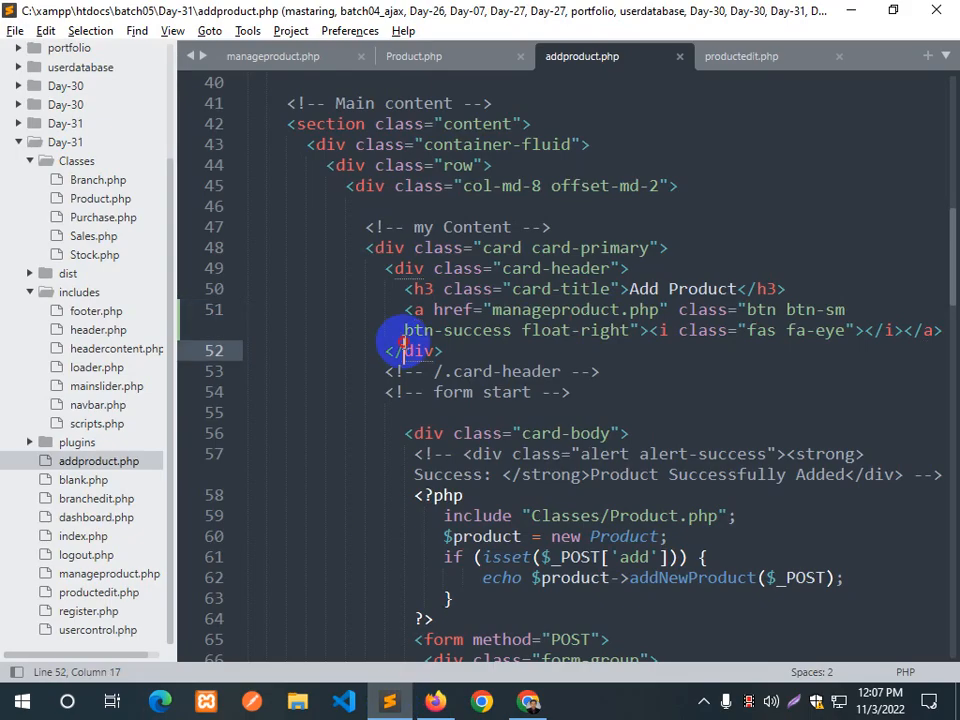
left_click(741, 56)
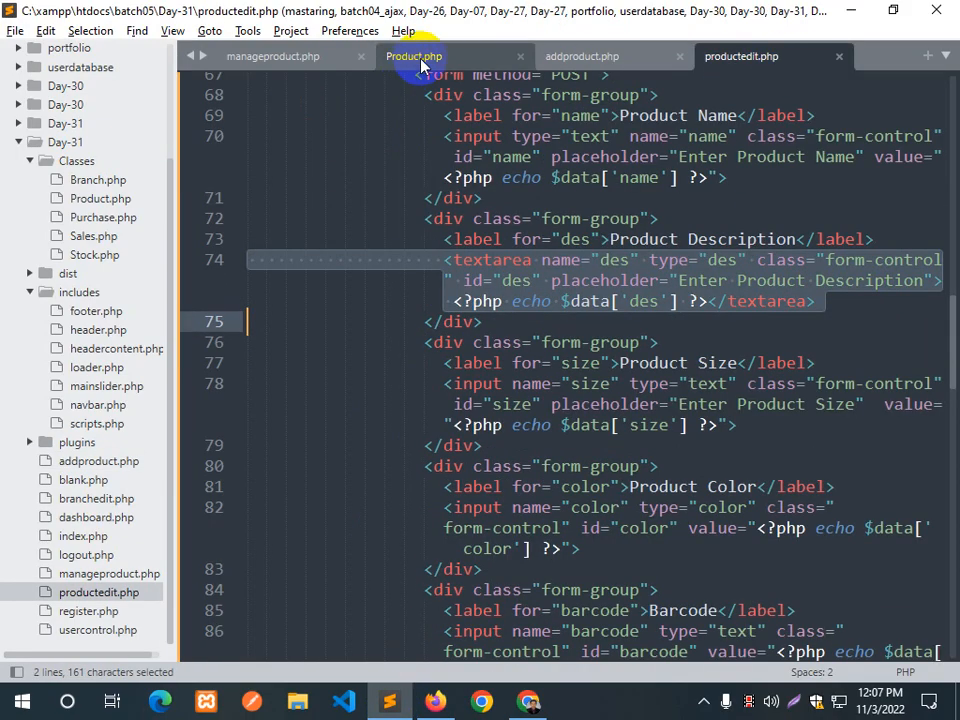
left_click_drag(170, 240, 229, 221)
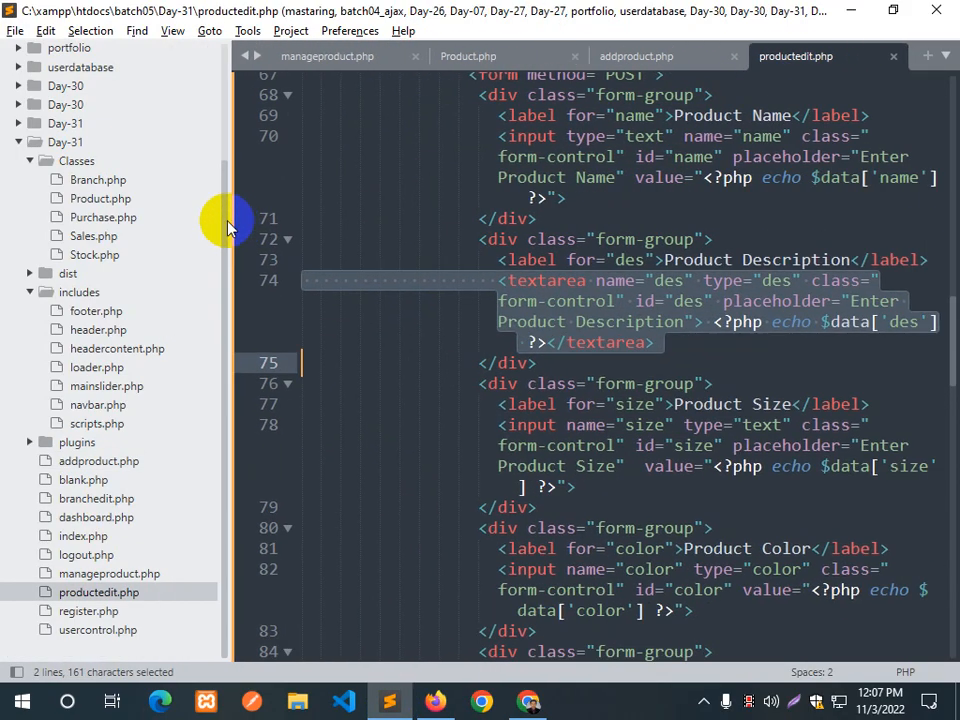
left_click(137, 181)
left_click(510, 279)
scroll(648, 357, "down", 4)
scroll(648, 360, "down", 6)
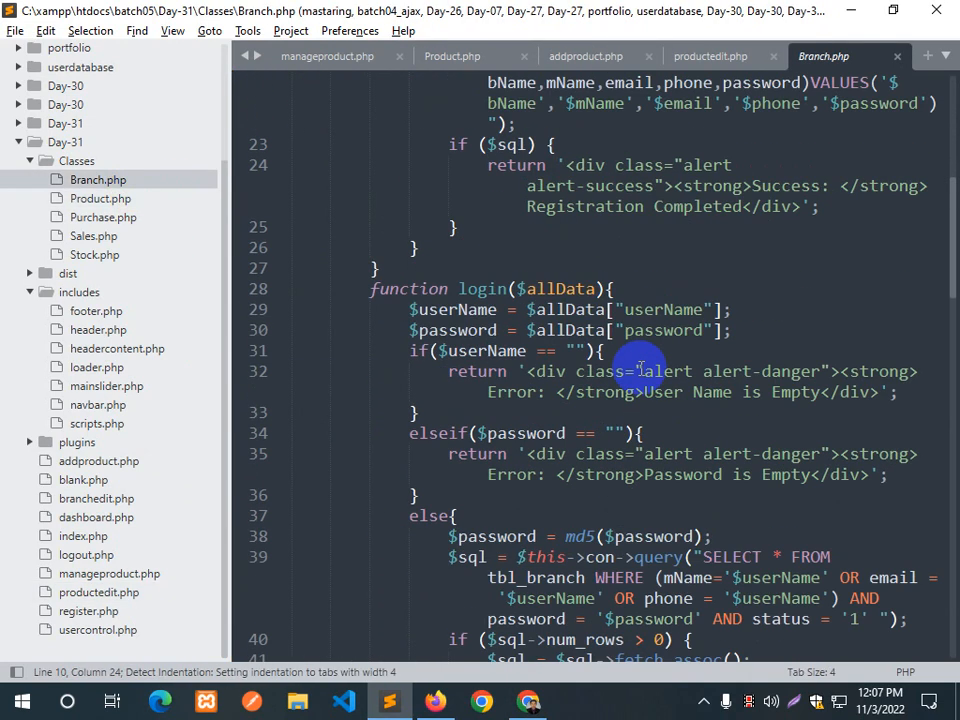
left_click_drag(411, 185, 632, 225)
scroll(681, 270, "down", 4)
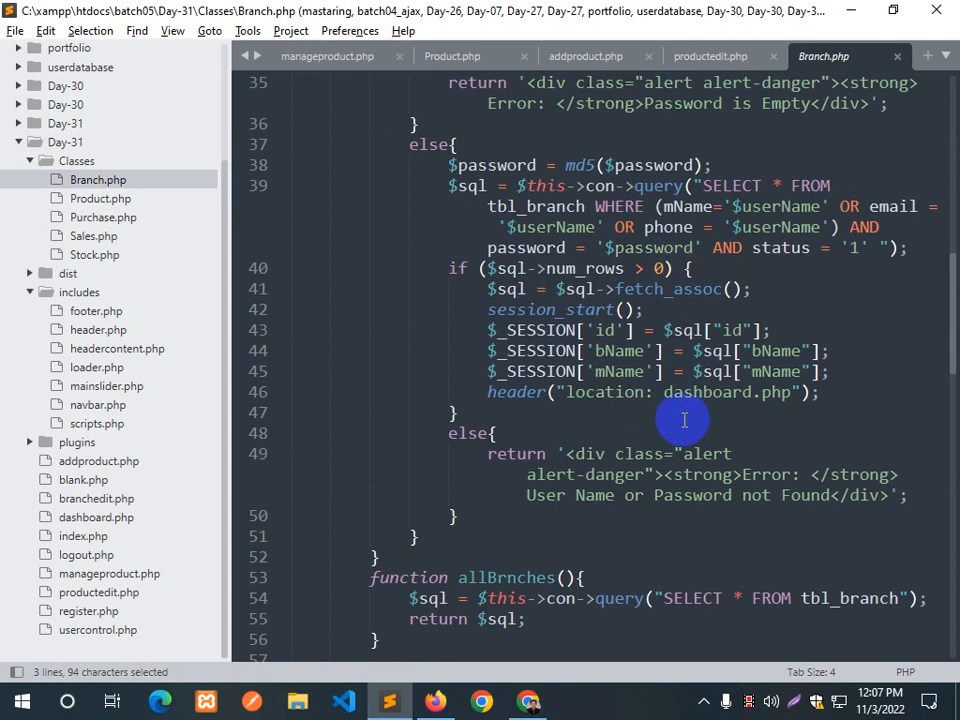
- Copy the usercontrol script redirect line and paste it onto a new line 47
left_click(518, 371)
left_click_drag(487, 392, 821, 392)
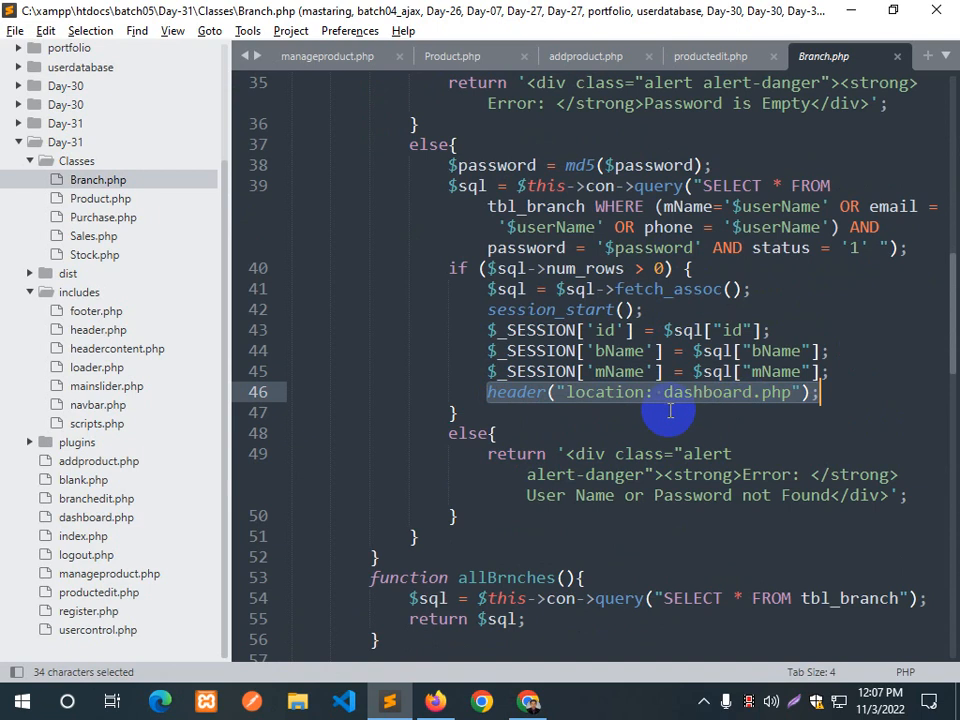
left_click(843, 392)
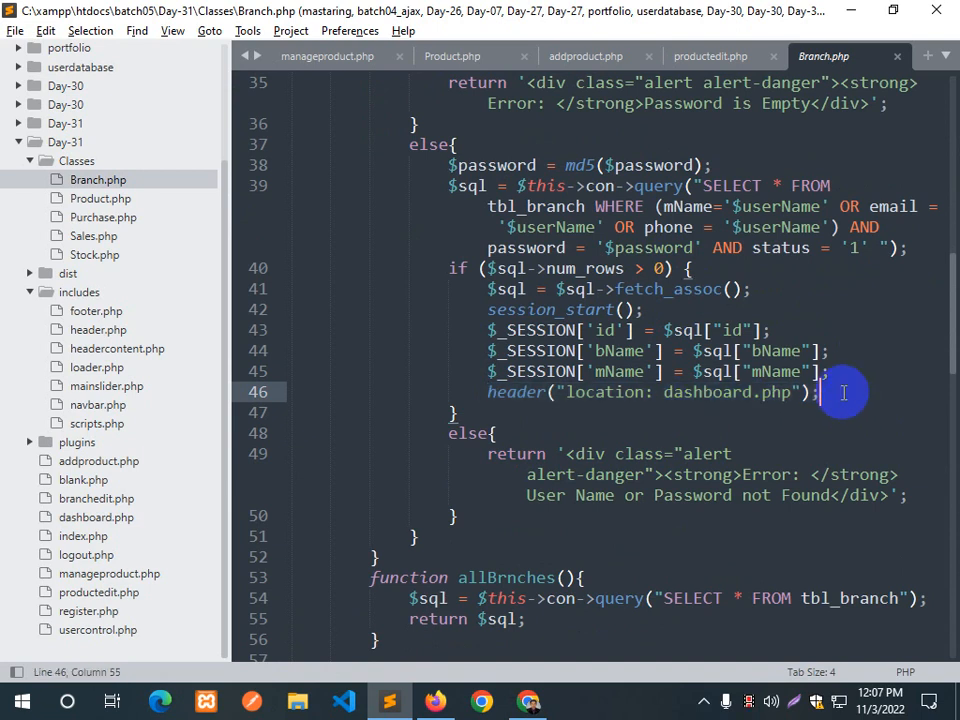
key("Return")
scroll(814, 443, "down", 10)
scroll(805, 455, "down", 4)
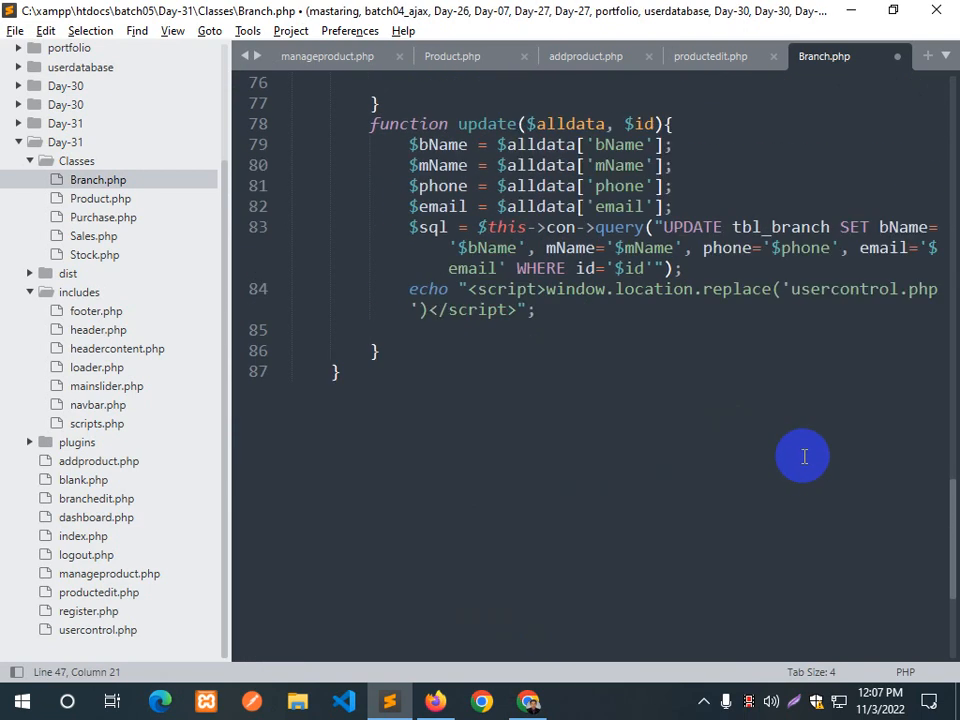
scroll(805, 455, "up", 3)
left_click_drag(561, 497, 407, 477)
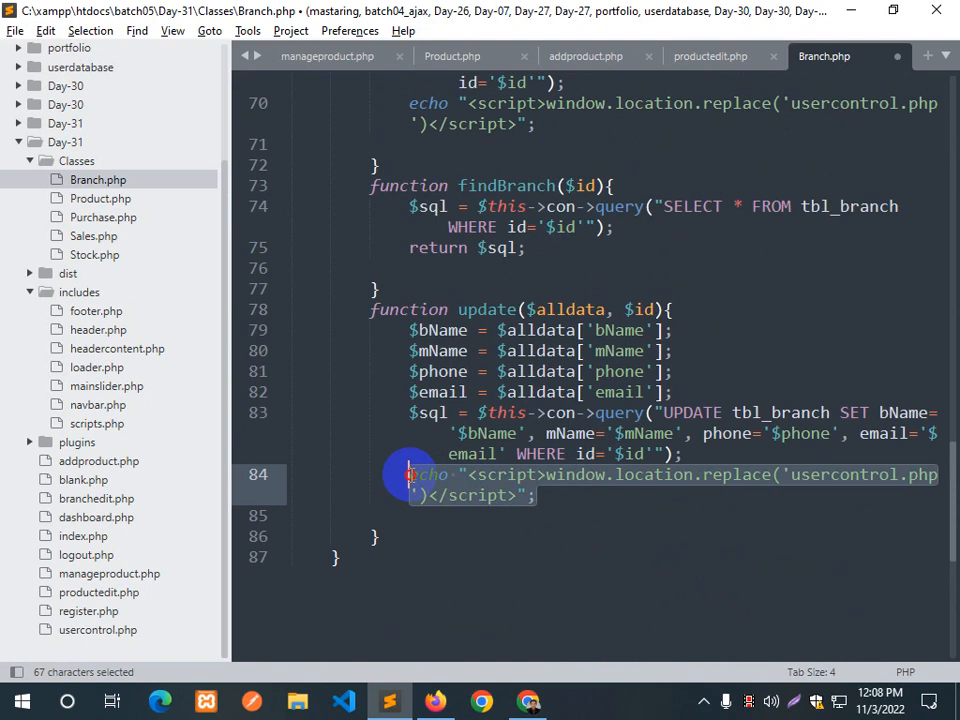
key("ctrl+c")
scroll(665, 440, "up", 7)
scroll(665, 440, "up", 3)
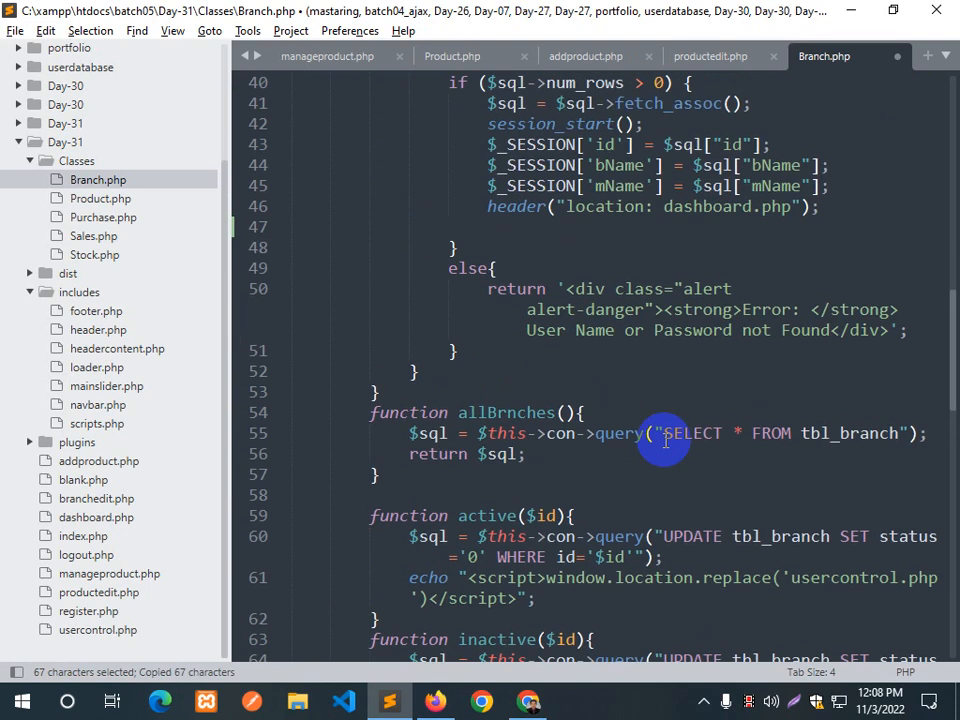
scroll(561, 360, "up", 4)
left_click(521, 475)
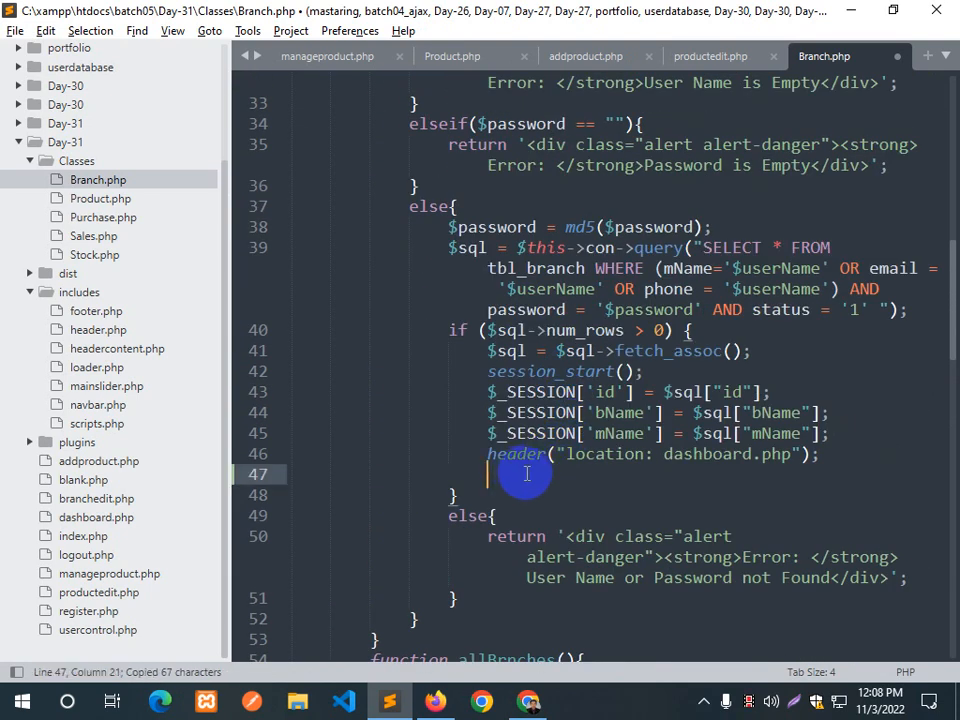
key("ctrl+v")
- Point the pasted redirect to dashboard.php, comment out the header redirect, and save
left_click_drag(789, 455, 672, 455)
key("ctrl+c")
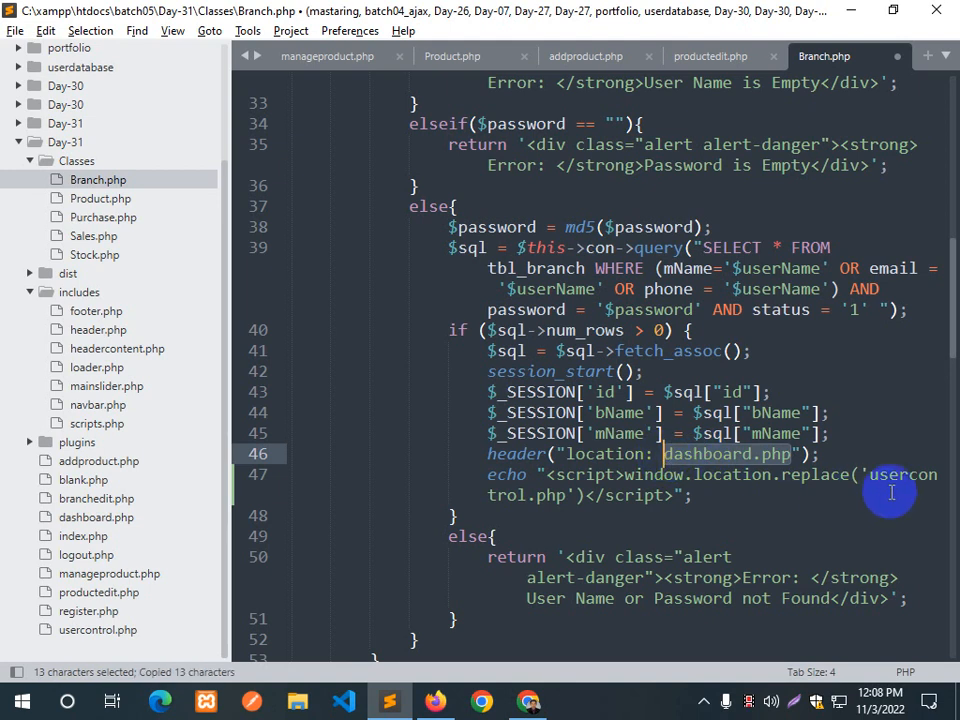
left_click_drag(868, 478, 572, 495)
key("ctrl+v")
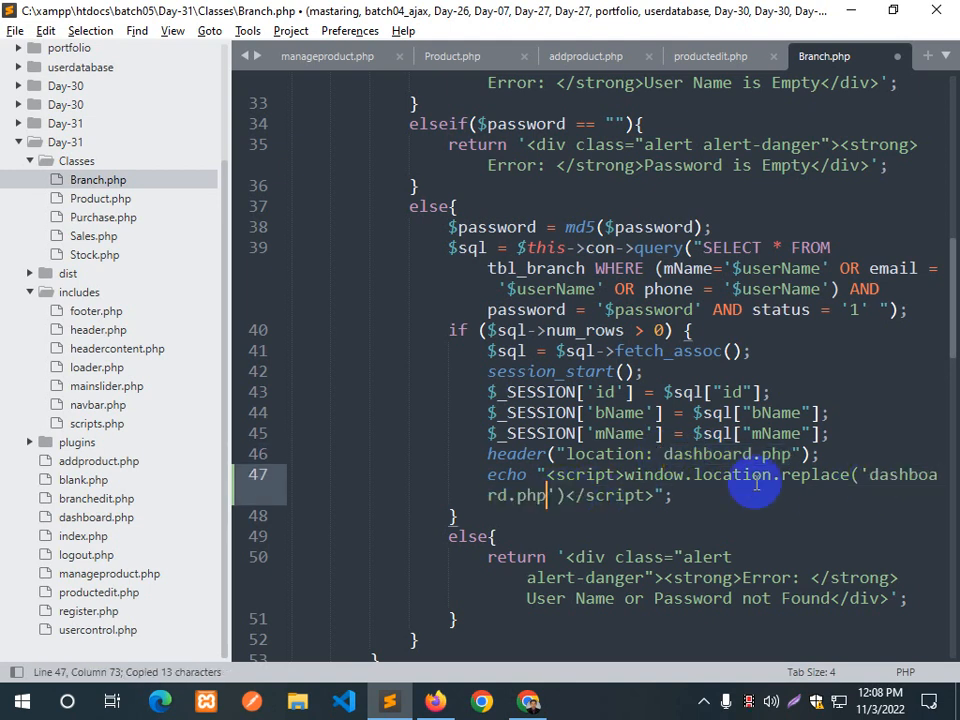
left_click(835, 455)
key("ctrl+slash")
key("ctrl+s")
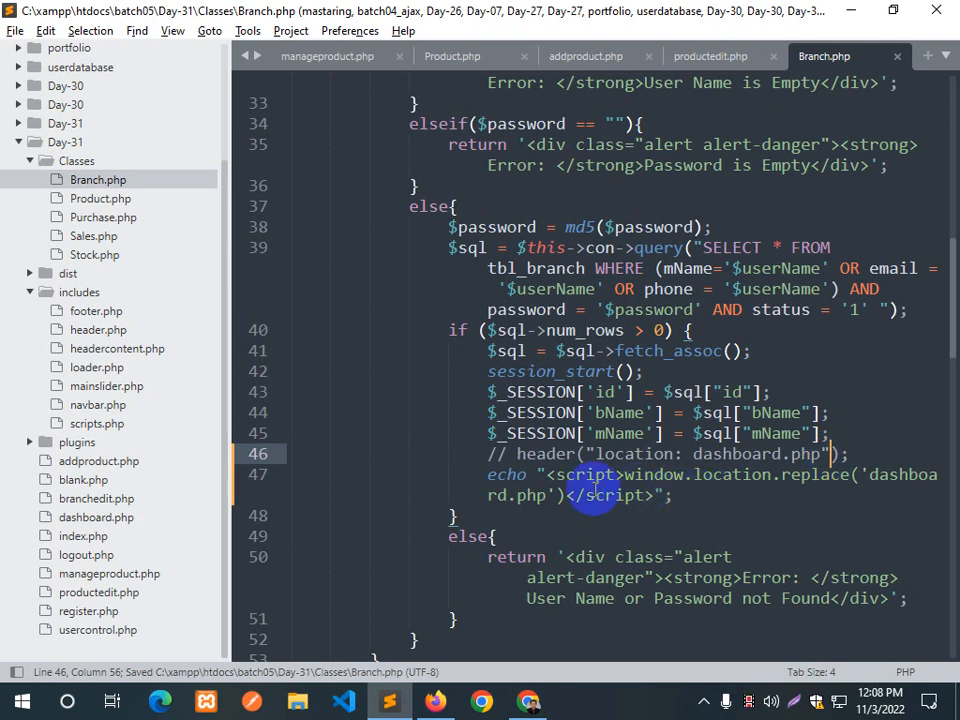
- Copy the new window.location.replace('dashboard.php') line for use on the server
left_click_drag(478, 484, 676, 505)
key("ctrl+c")
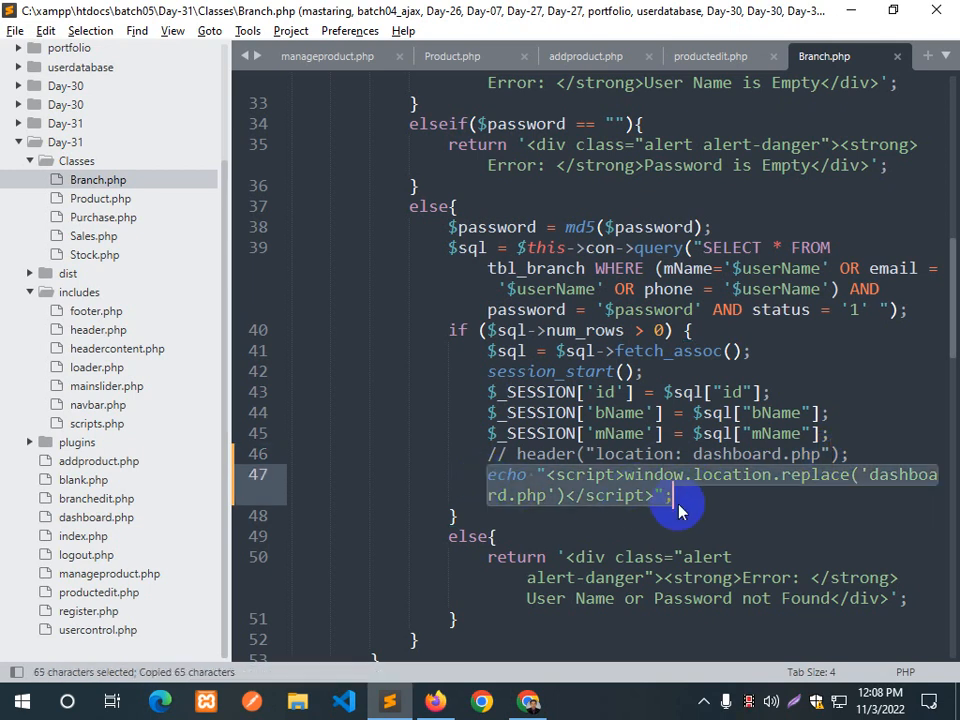
key("alt+Tab")
left_click(527, 14)
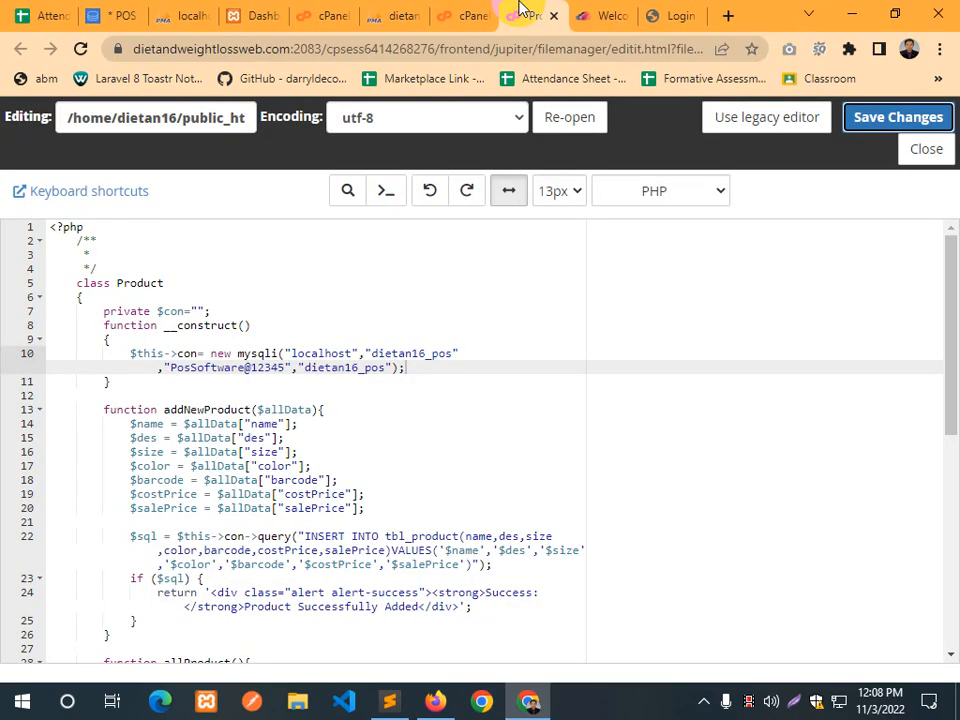
- Paste the dashboard.php script redirect after line 46 of the server's Branch.php and save it
left_click(463, 12)
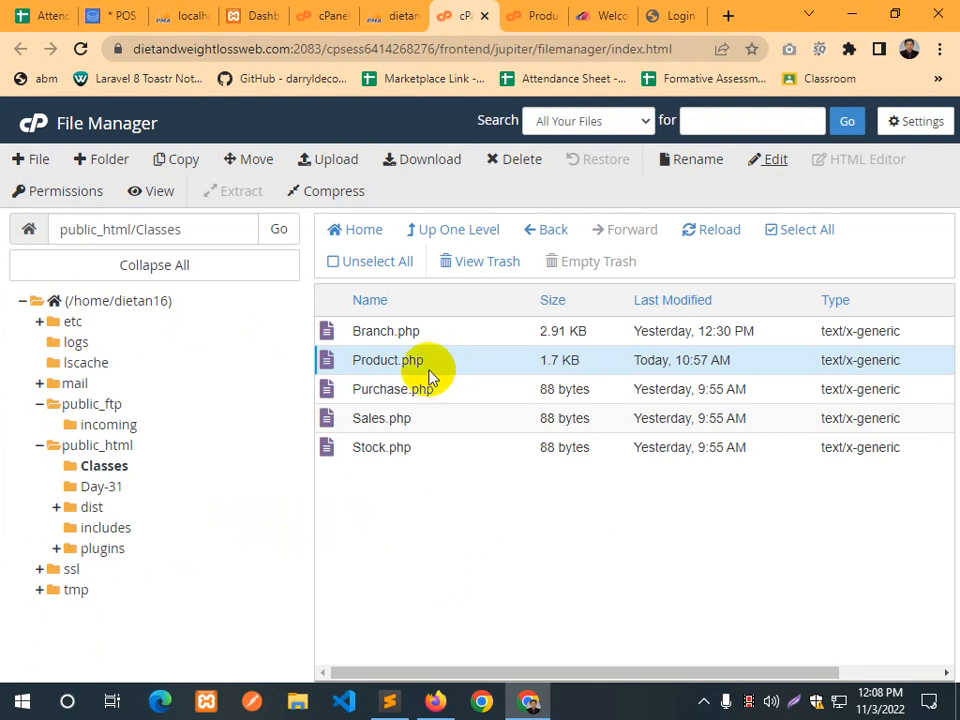
left_click(405, 331)
left_click(769, 159)
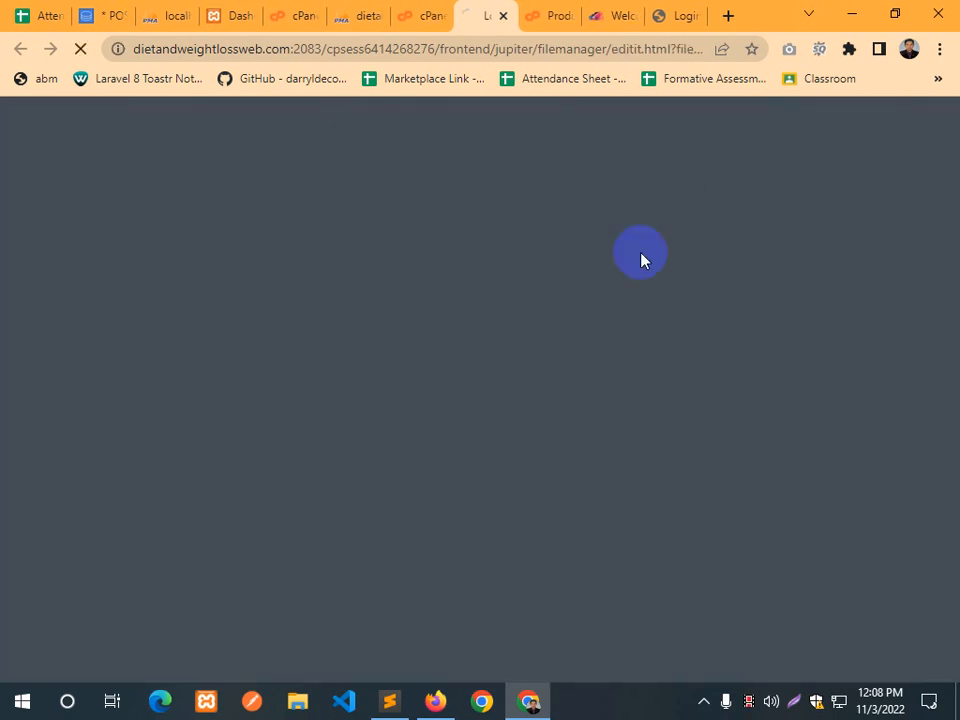
scroll(530, 450, "down", 5)
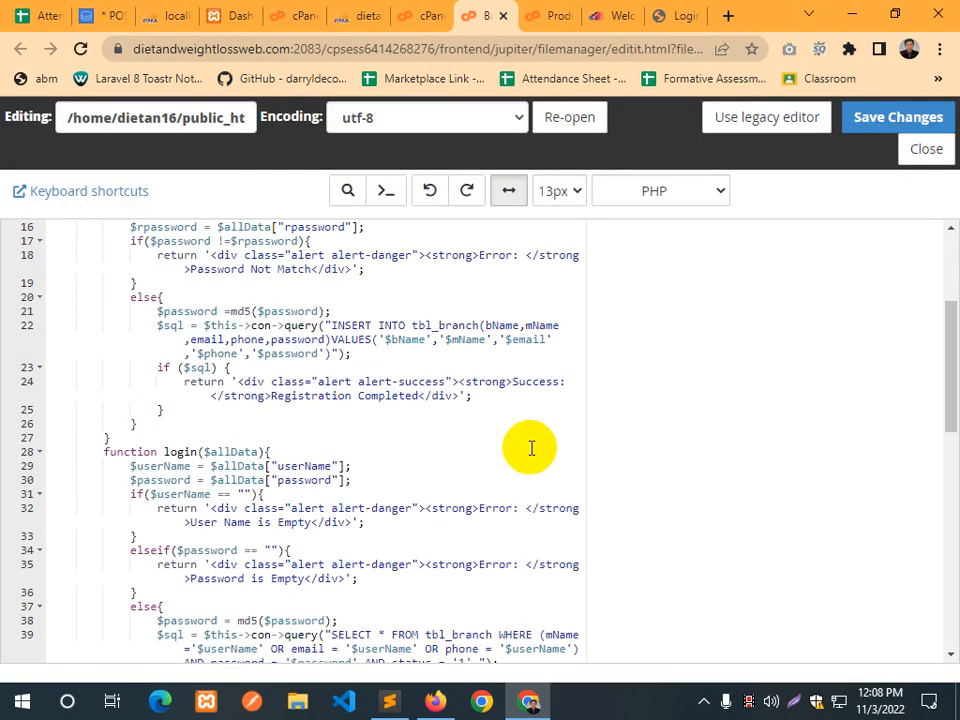
scroll(527, 450, "down", 2)
scroll(525, 450, "up", 2)
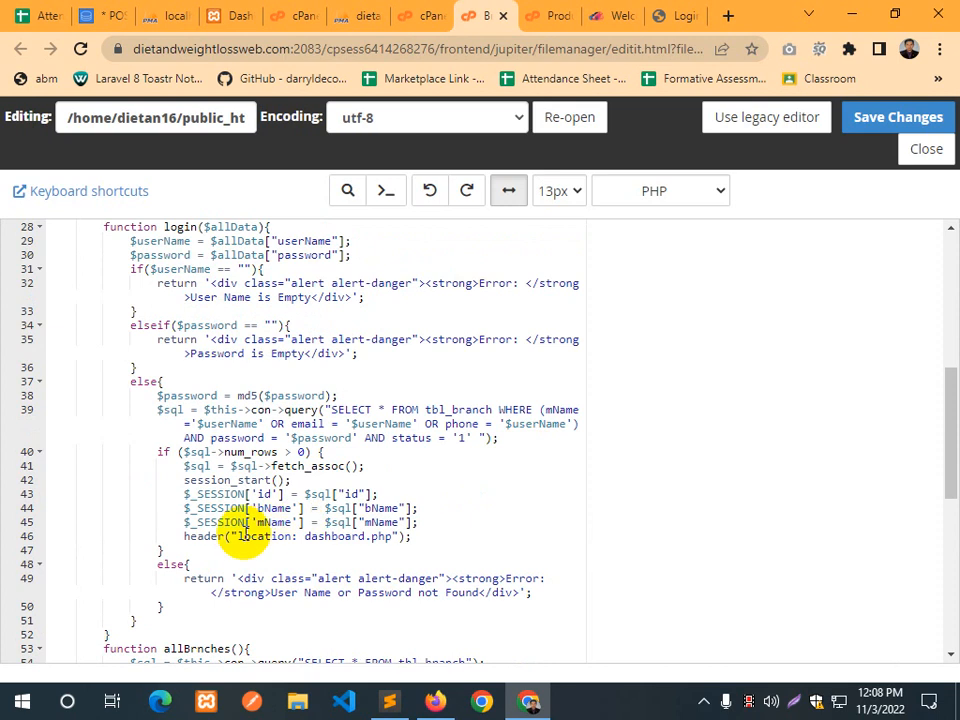
left_click(463, 540)
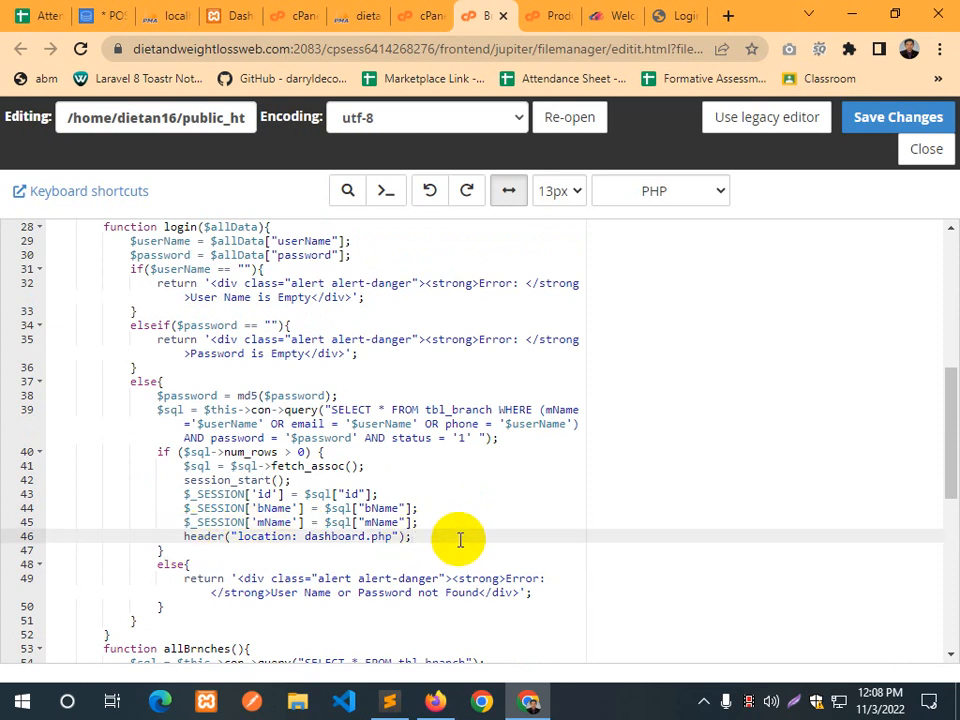
key("Return")
key("ctrl+v")
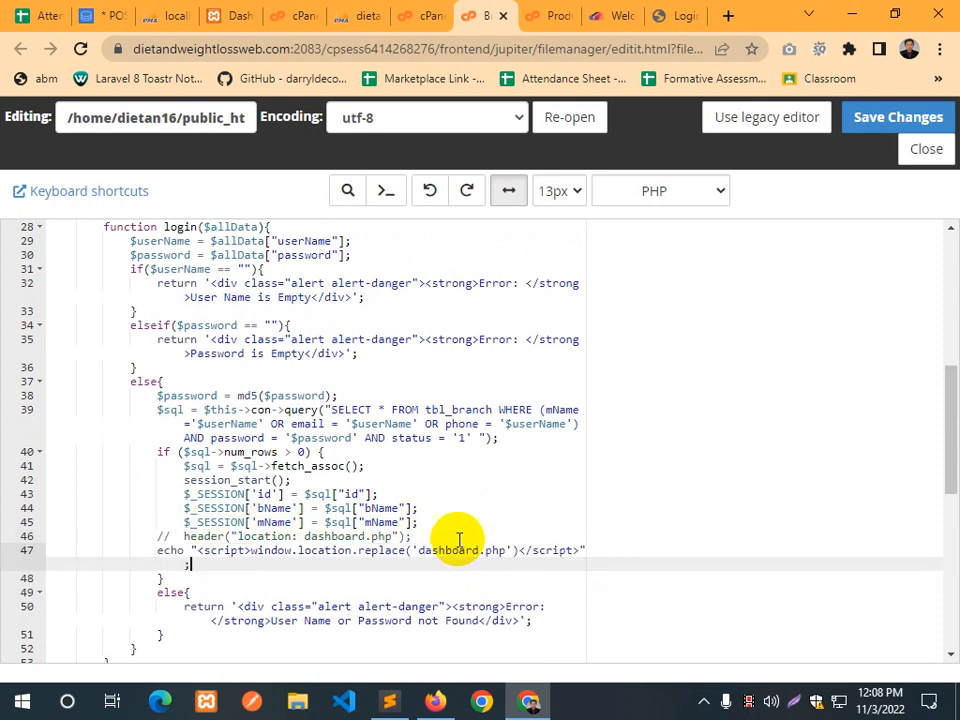
left_click(884, 117)
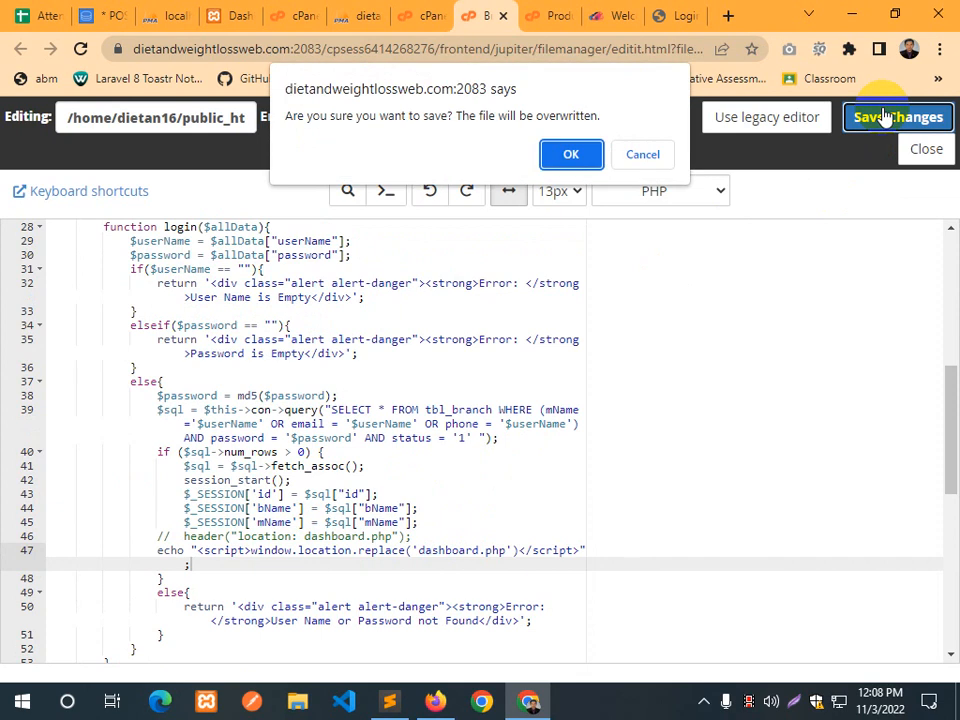
left_click(594, 155)
left_click(688, 14)
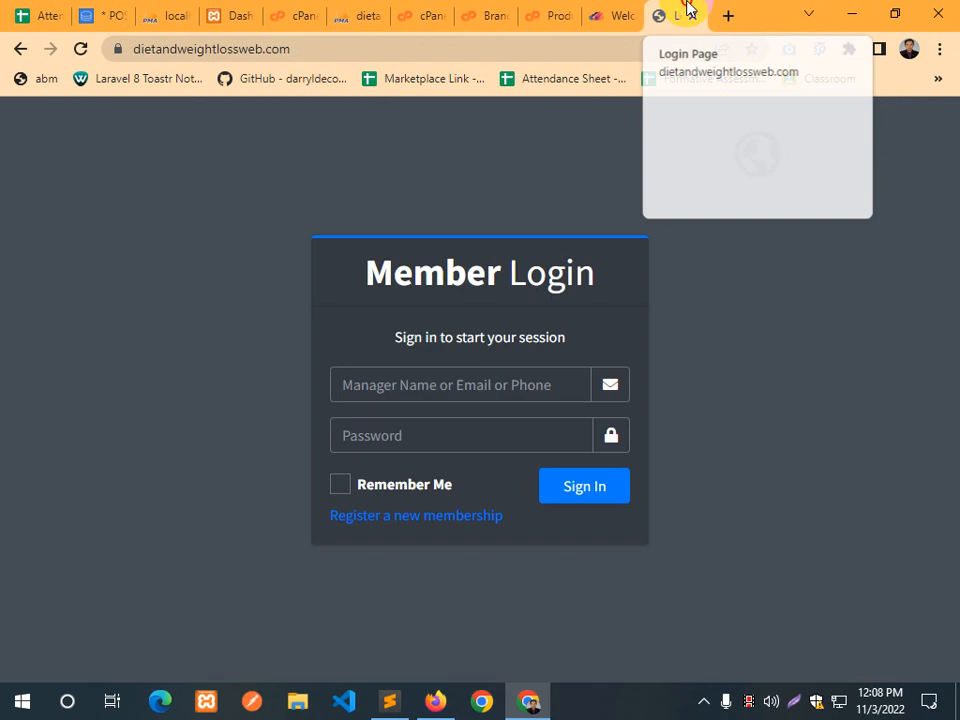
- Reload the live login page, sign in with the saved manager e-mail, and dismiss Chrome's password prompts
left_click(540, 45)
key("Return")
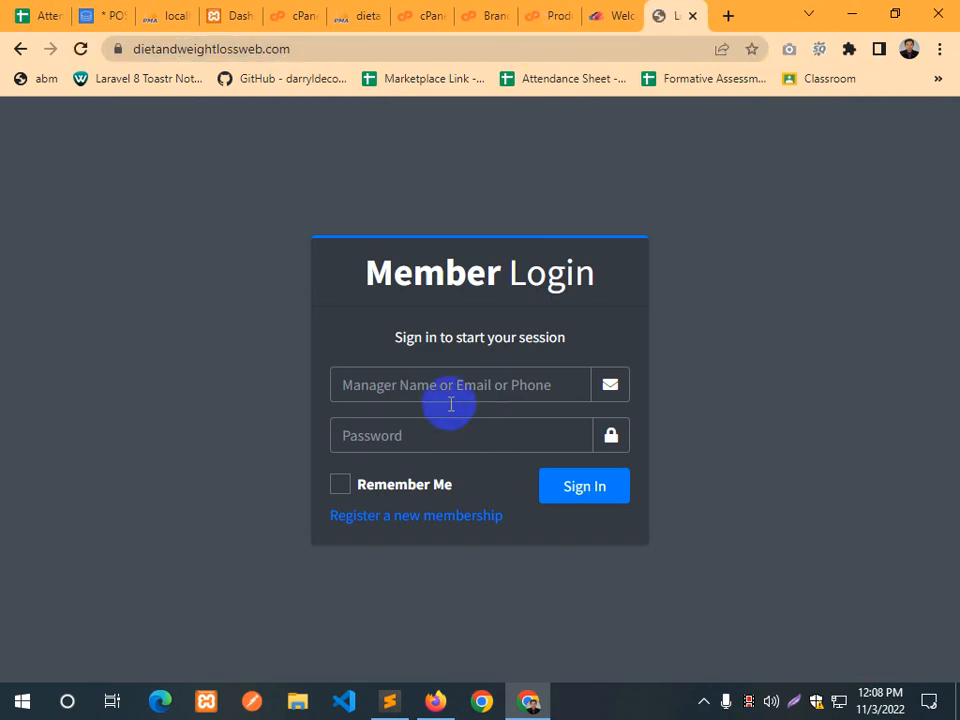
left_click(443, 384)
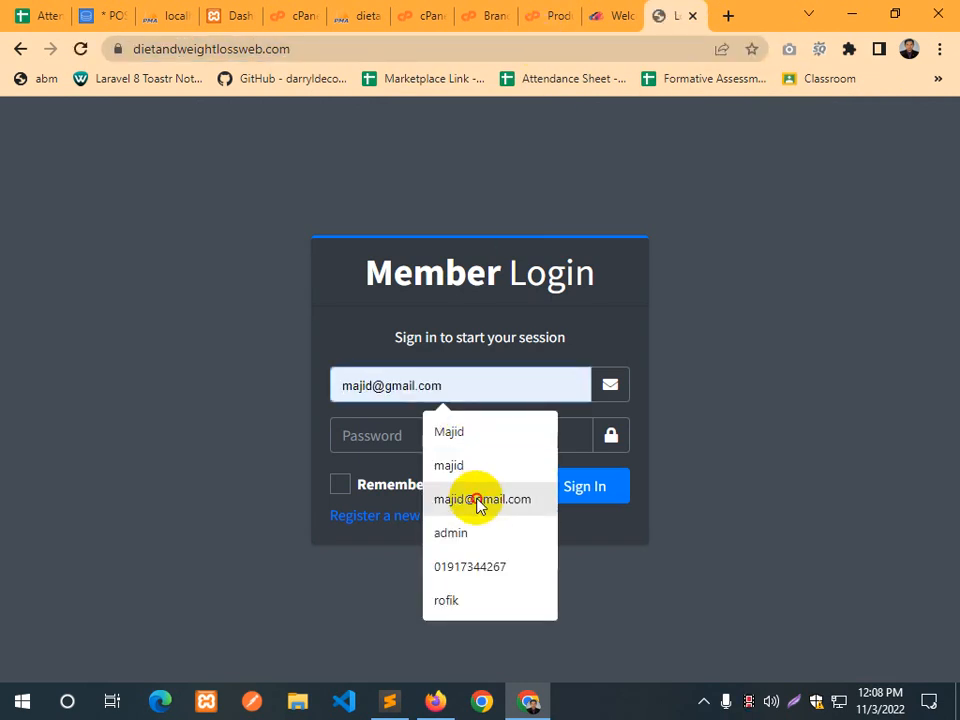
left_click(478, 503)
left_click(410, 434)
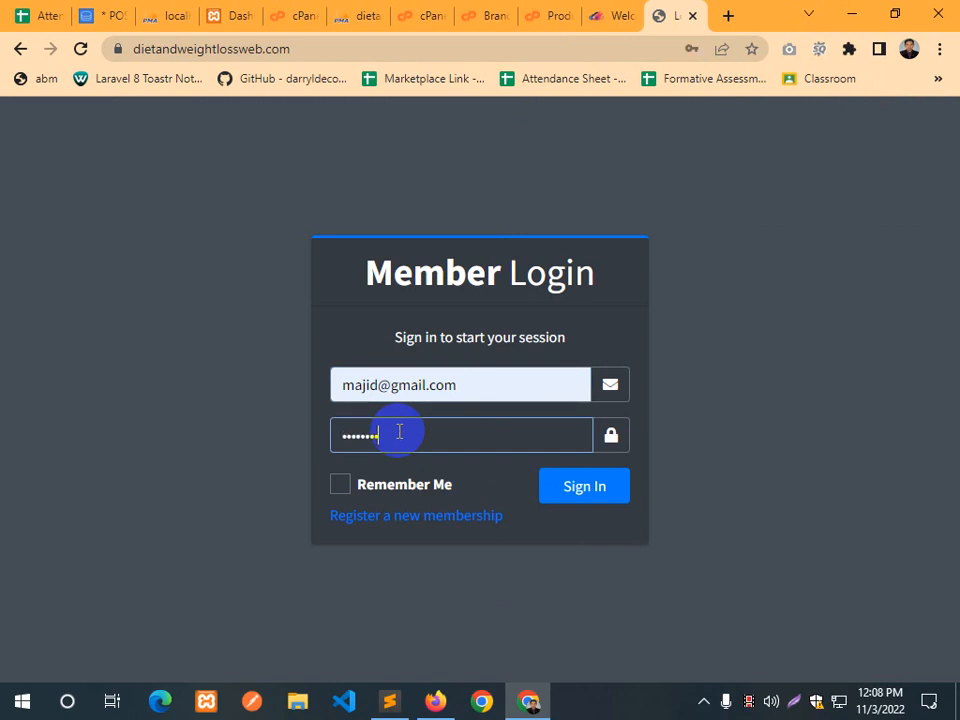
key("Return")
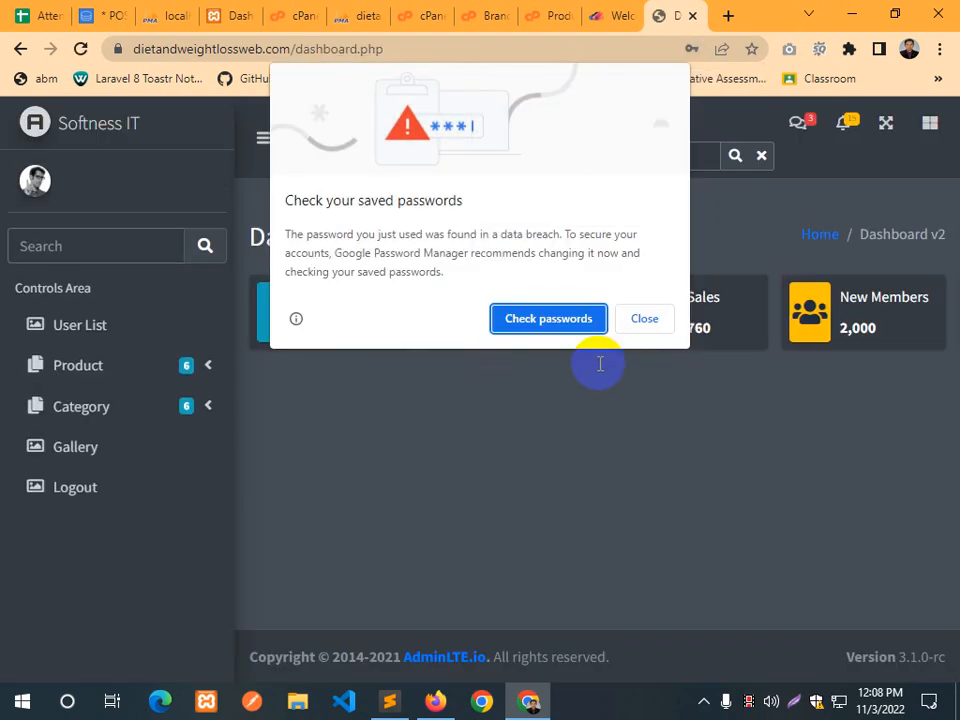
left_click(648, 320)
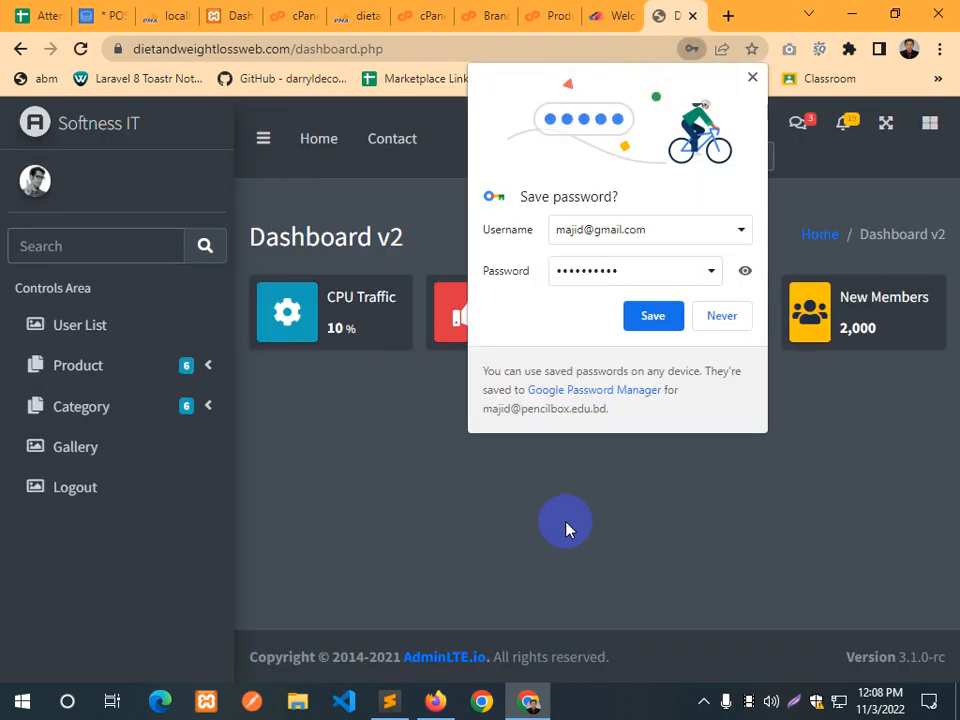
left_click(706, 332)
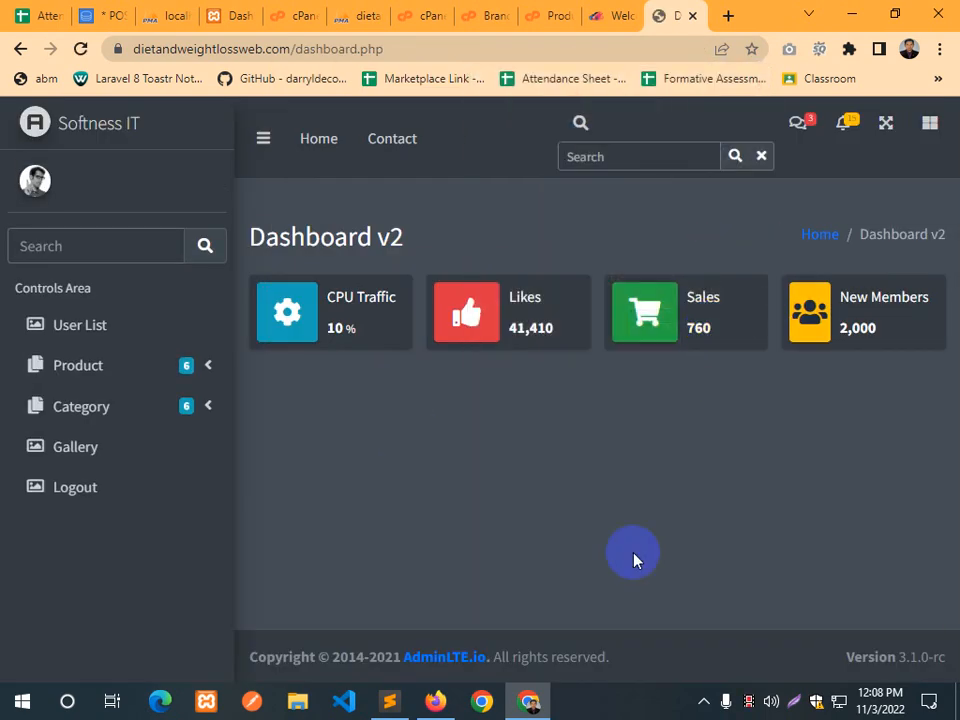
key("ctrl+minus")
left_click(93, 342)
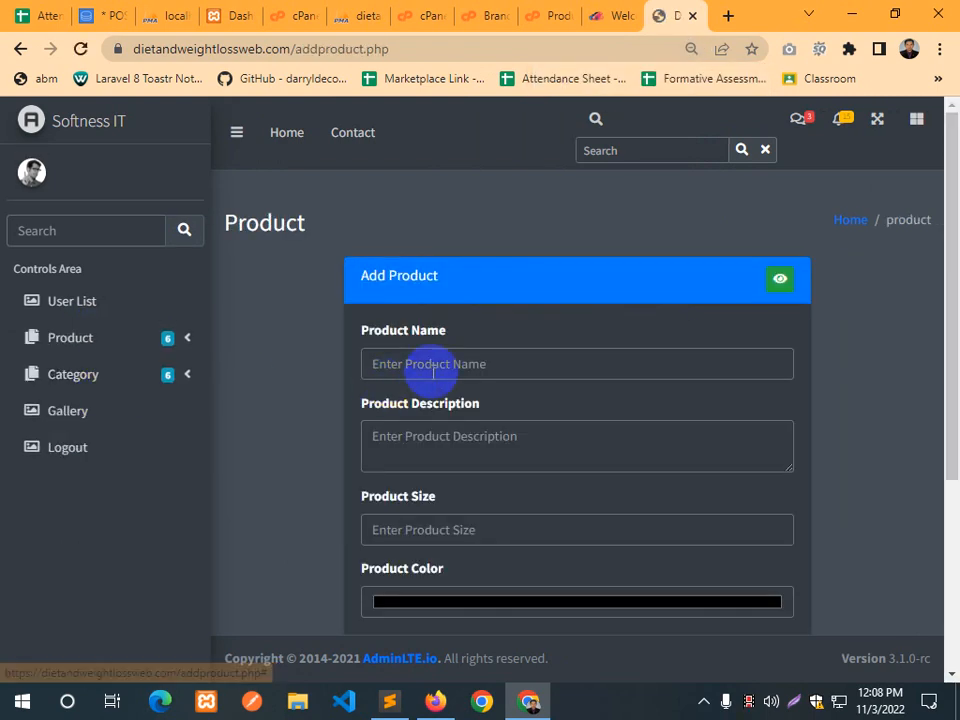
- Enter 'Product Name' as name and description, size XL, and a dark red colour
left_click(431, 366)
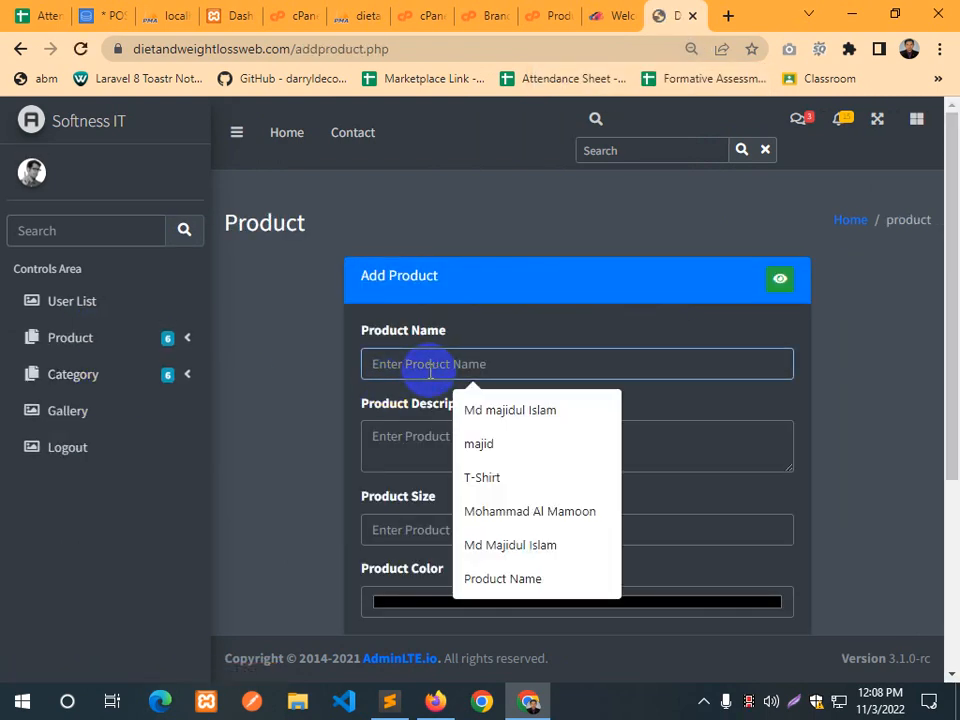
left_click(510, 579)
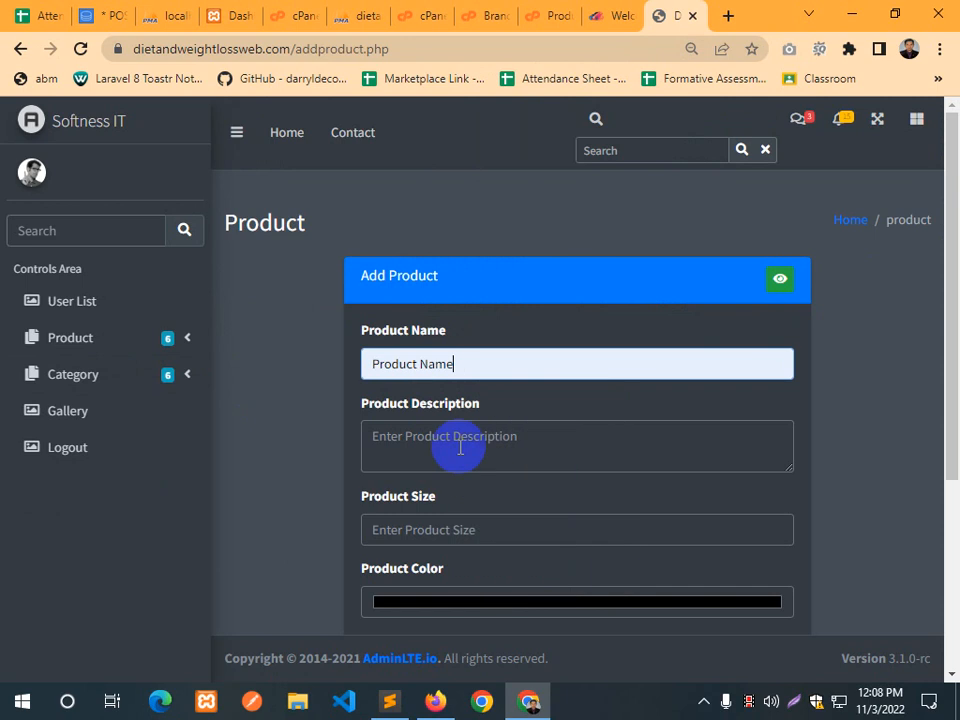
left_click(465, 432)
key("shift+Tab")
key("ctrl+c")
left_click(404, 448)
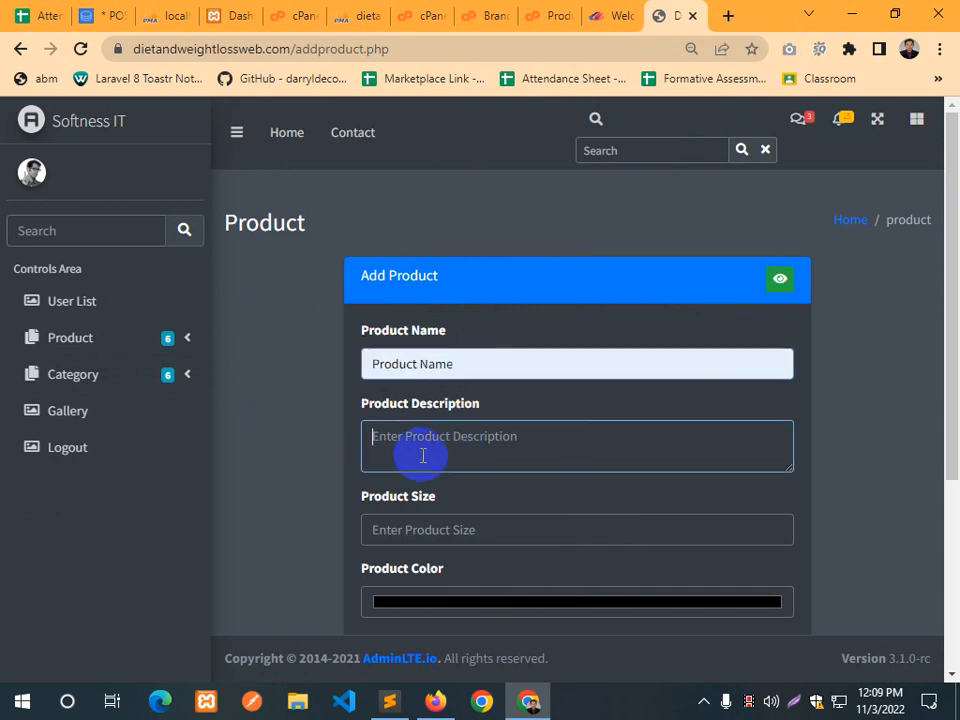
key("ctrl+v")
scroll(471, 482, "down", 1)
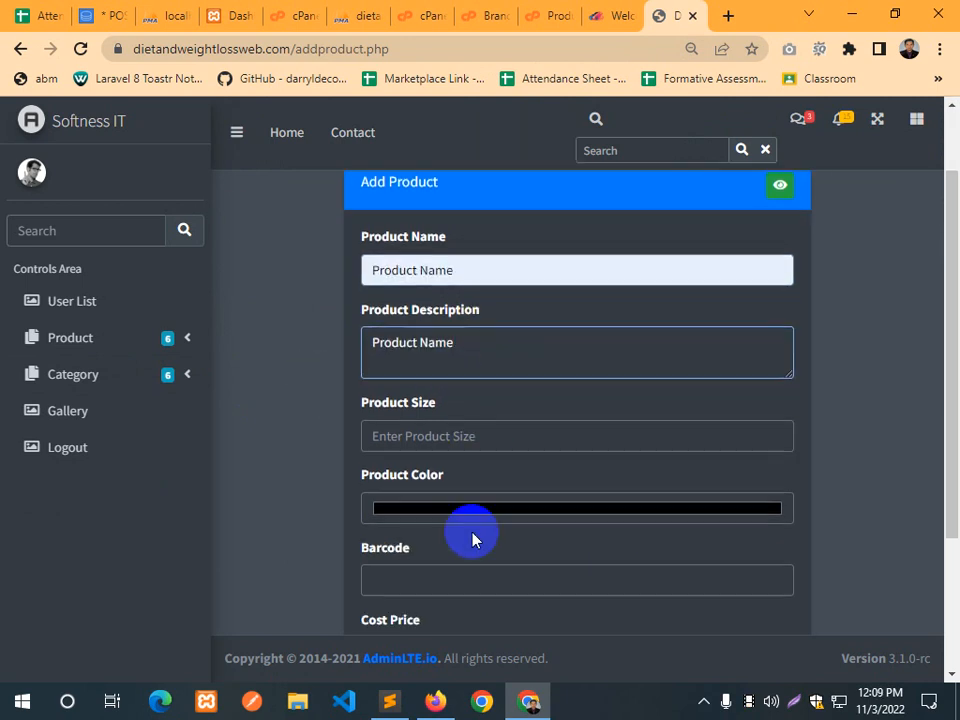
left_click(429, 437)
type("XL")
left_click(424, 510)
left_click(549, 323)
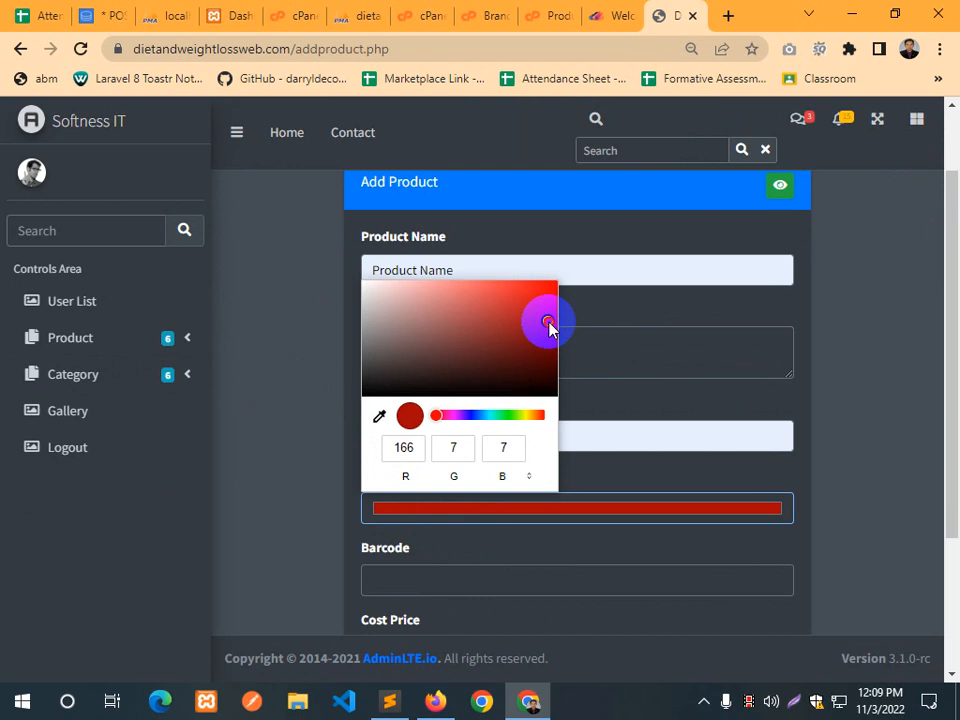
- Enter barcode 202202, cost 1500 and sale price 2000, then submit the product
left_click(437, 570)
left_click(483, 660)
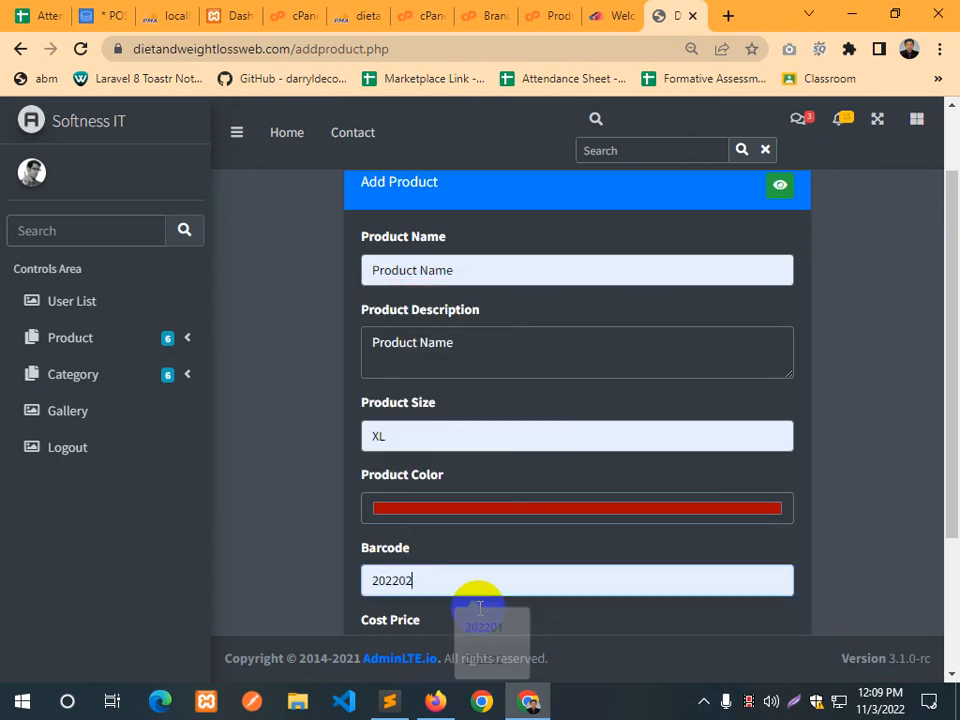
scroll(465, 530, "down", 2)
left_click(445, 449)
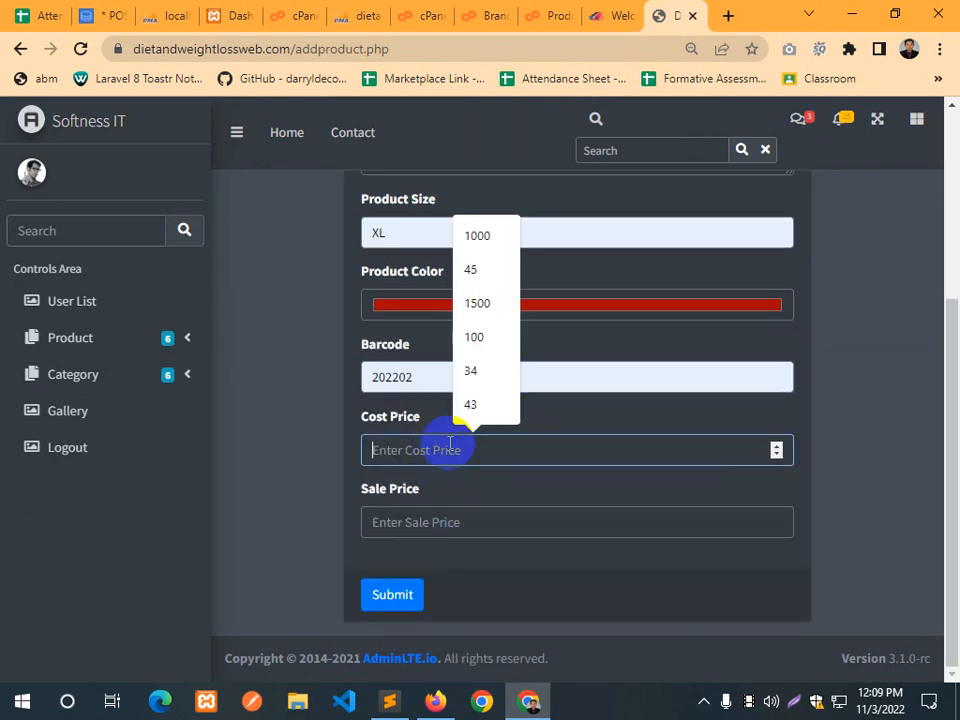
left_click(478, 303)
left_click(437, 524)
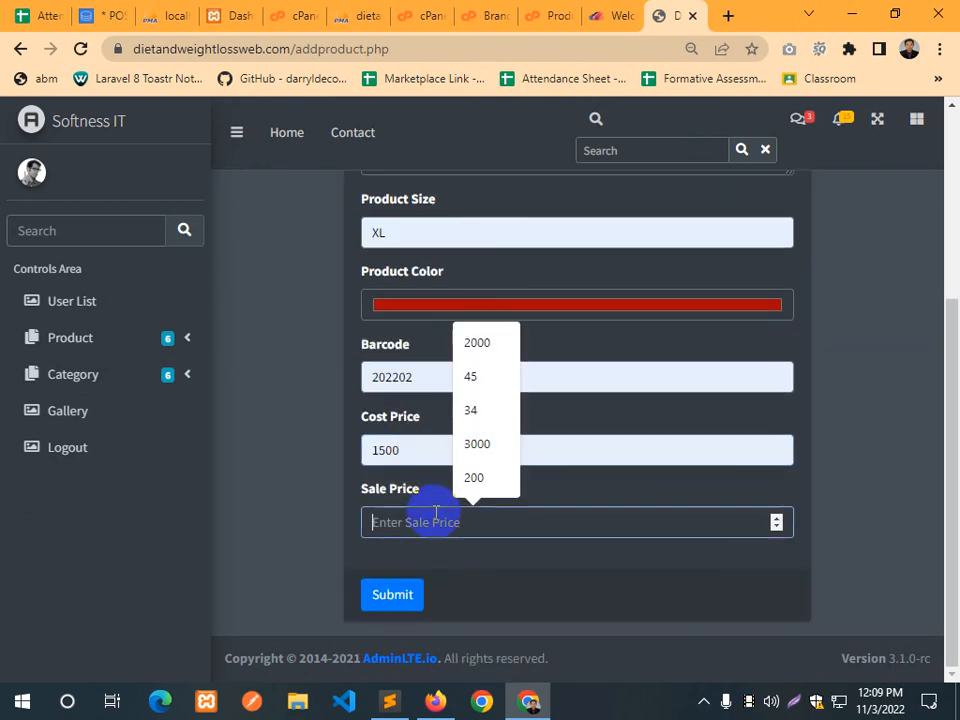
left_click(488, 348)
left_click(411, 607)
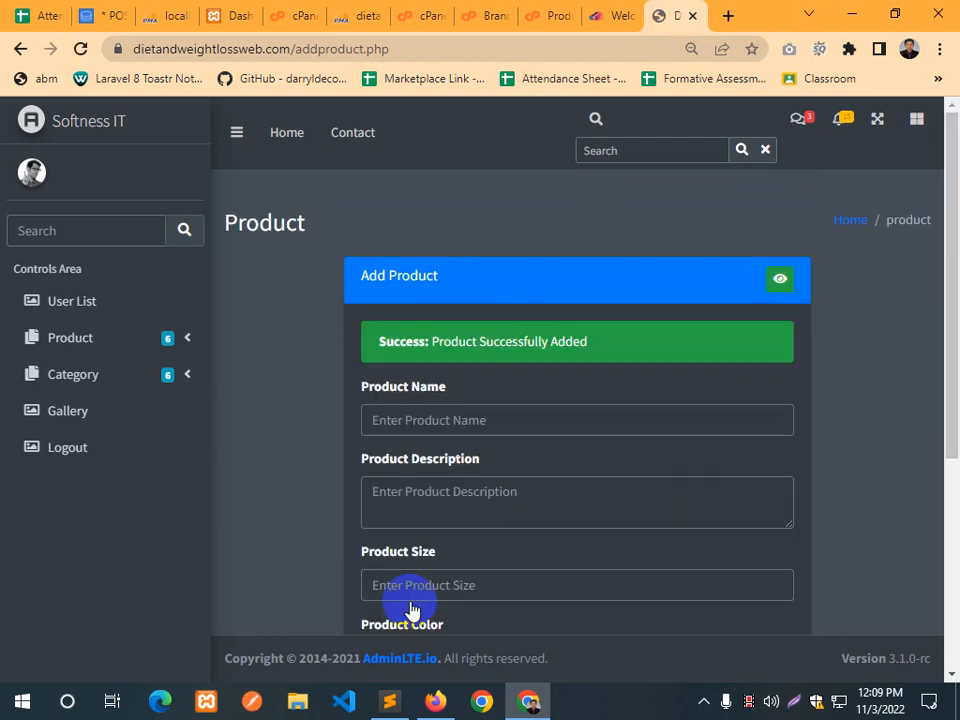
left_click_drag(405, 341, 588, 341)
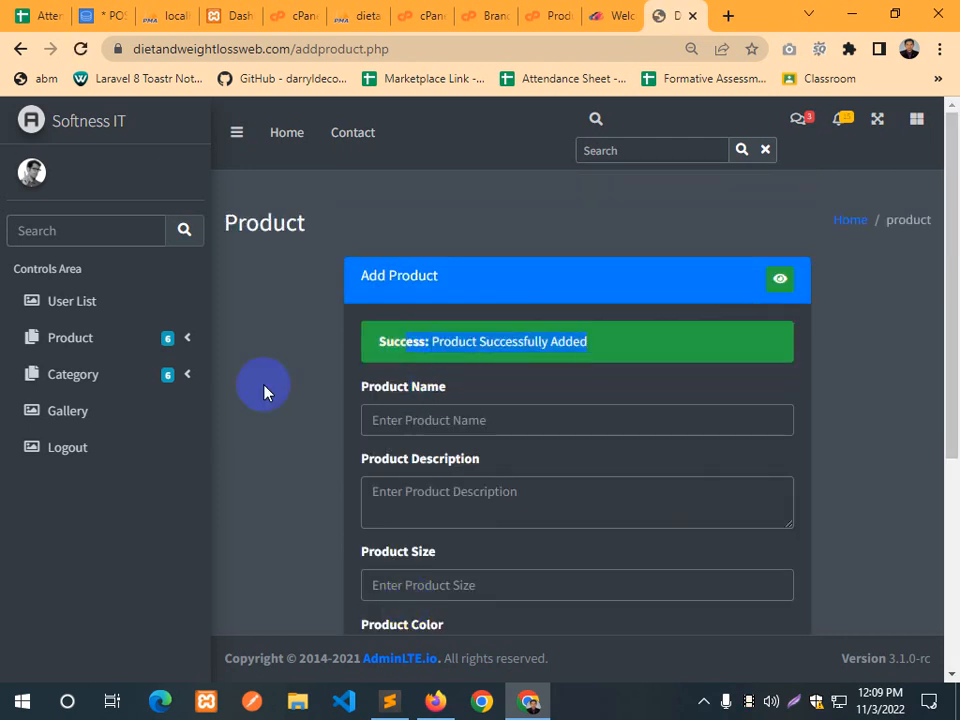
left_click(92, 350)
- Review the product list and the users and branches list, cancelling a branch deletion
left_click(779, 284)
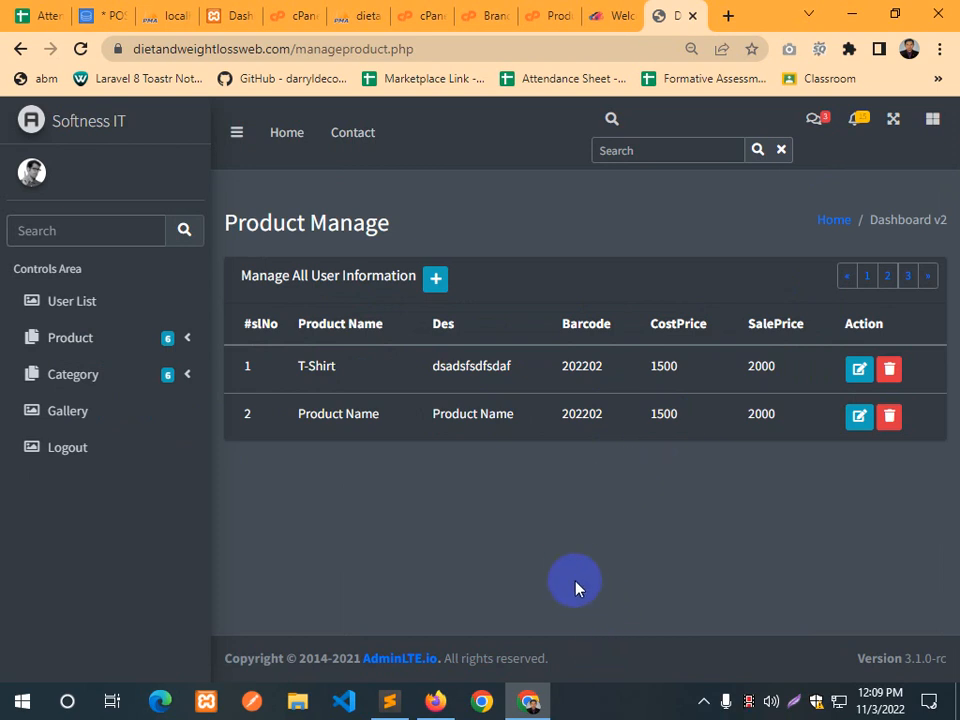
left_click(121, 305)
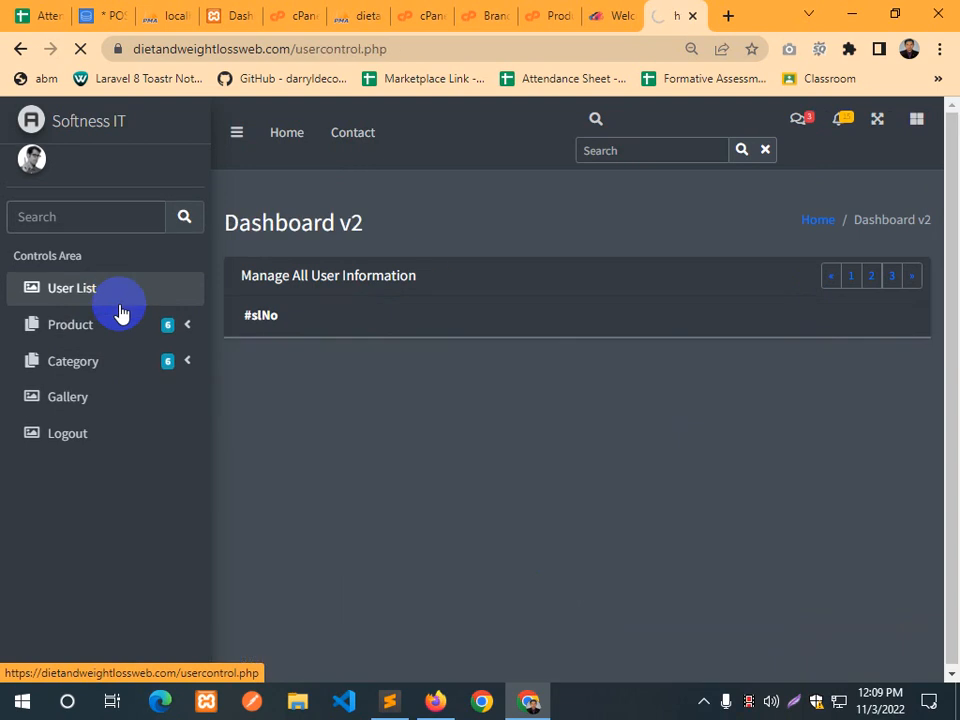
left_click(906, 362)
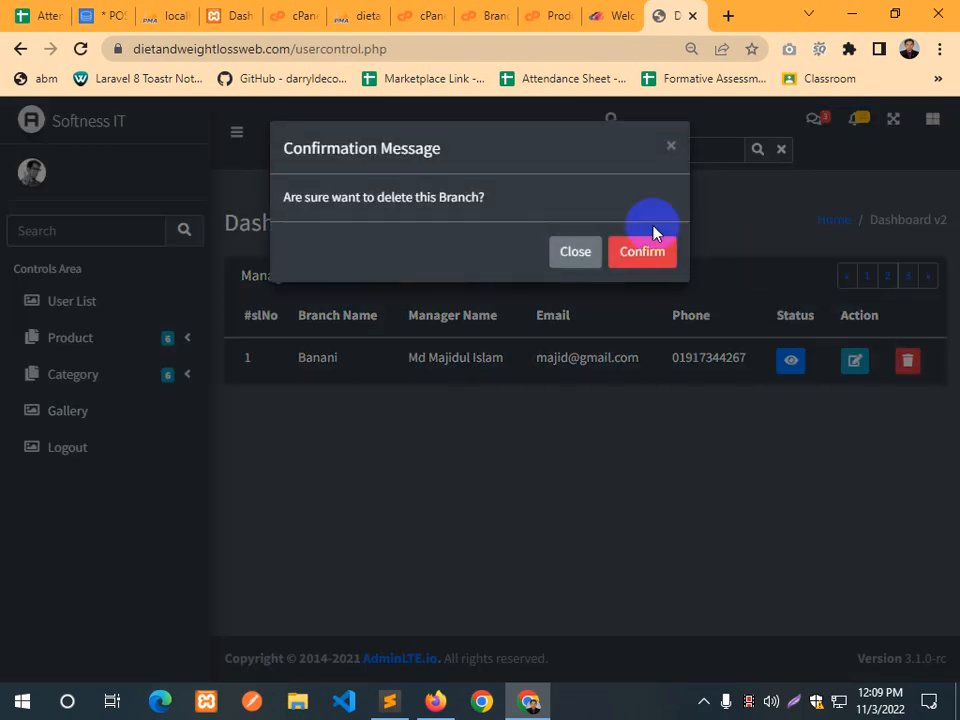
left_click(568, 255)
- Delete the T-Shirt product from Manage Product and reload the list
left_click(72, 343)
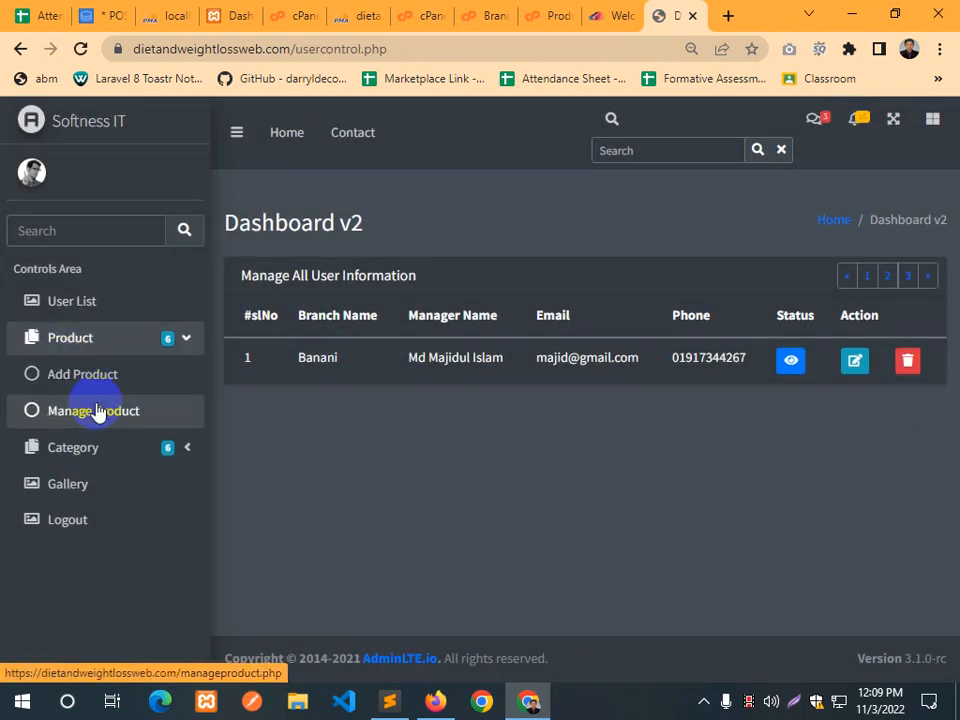
left_click(100, 410)
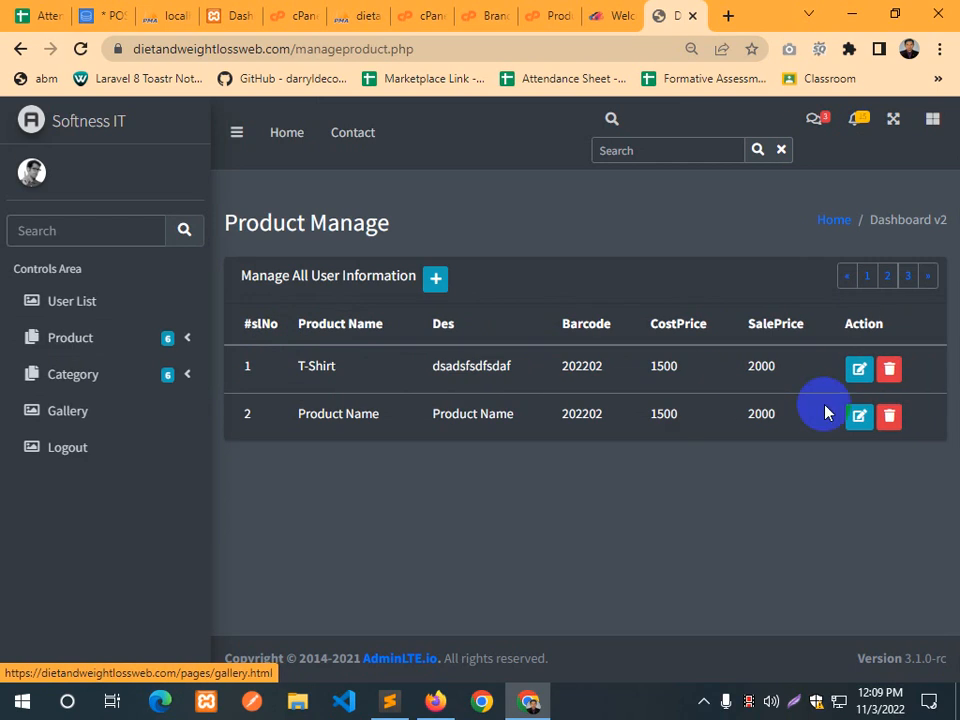
left_click(894, 421)
left_click(644, 262)
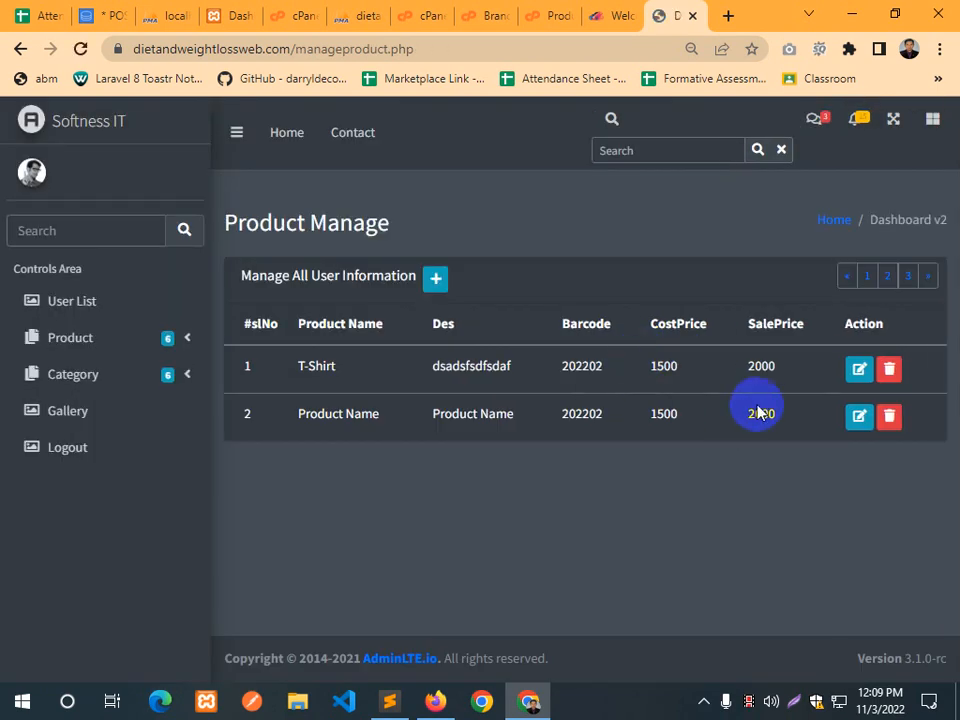
left_click(408, 48)
key("Return")
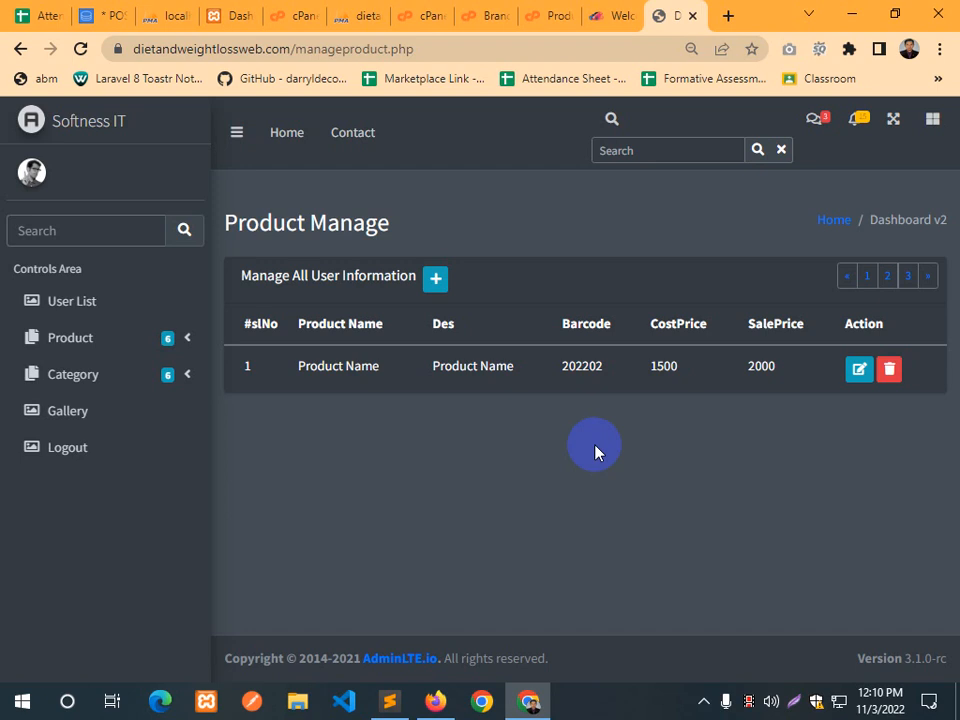
- Close both cPanel code-editor tabs and return to the File Manager on public_html/Classes
left_click(472, 16)
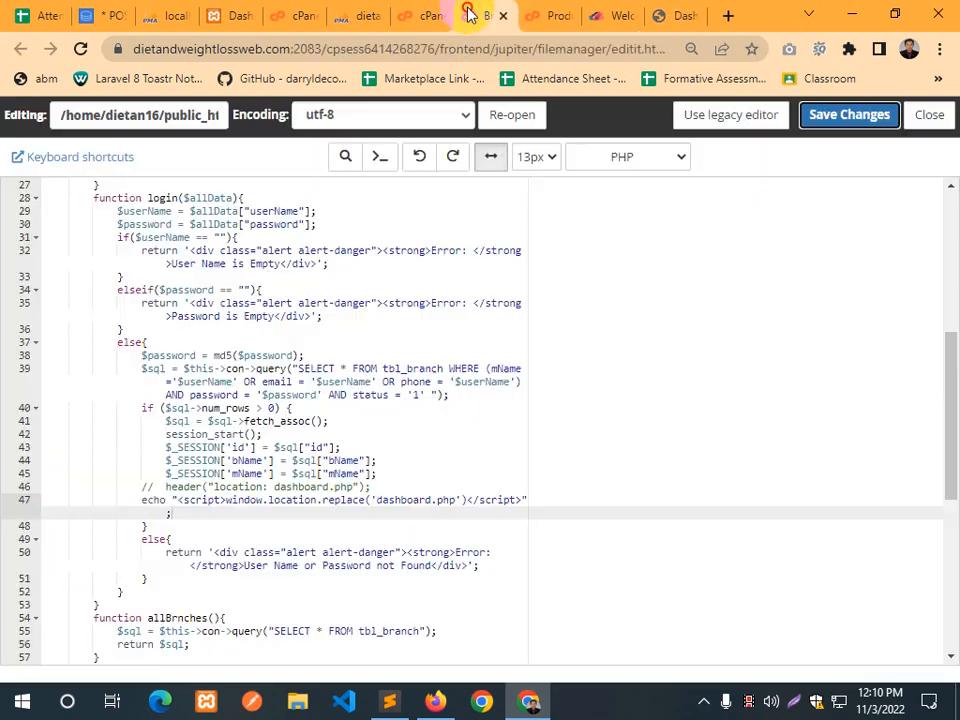
left_click(504, 16)
left_click(504, 16)
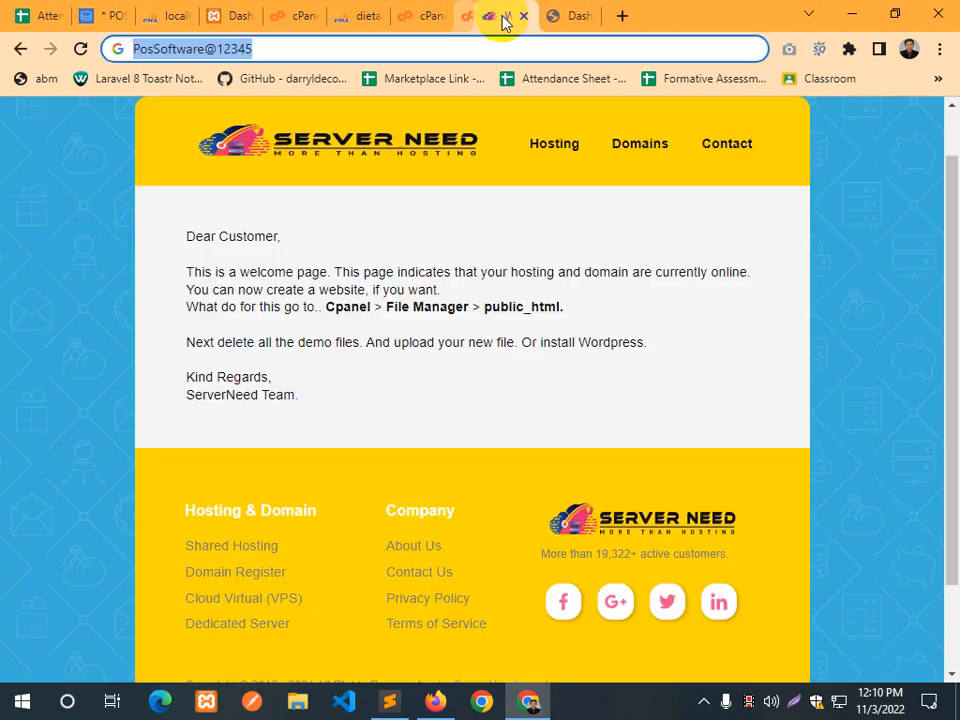
left_click(446, 15)
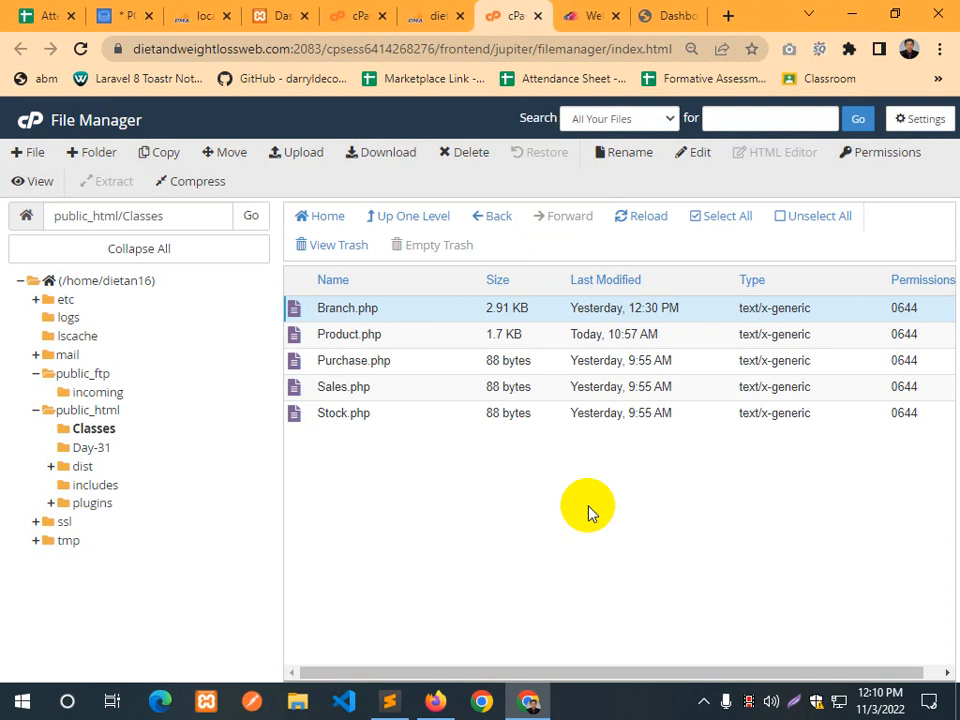
- Open public_html and turn on showing hidden dotfiles in File Manager preferences
left_click(90, 411)
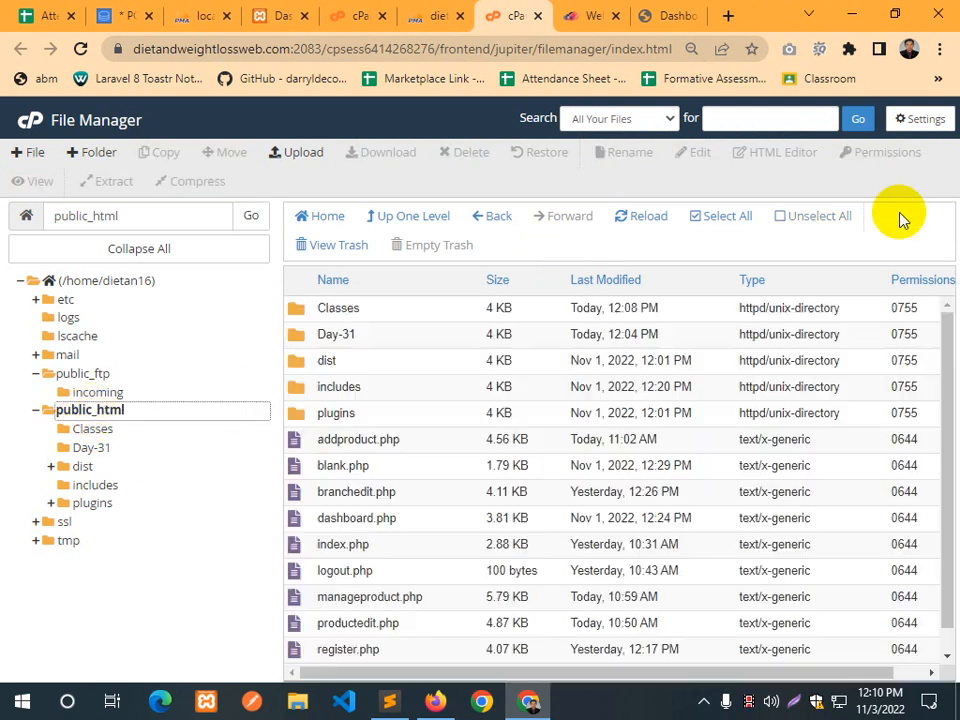
scroll(690, 500, "down", 1)
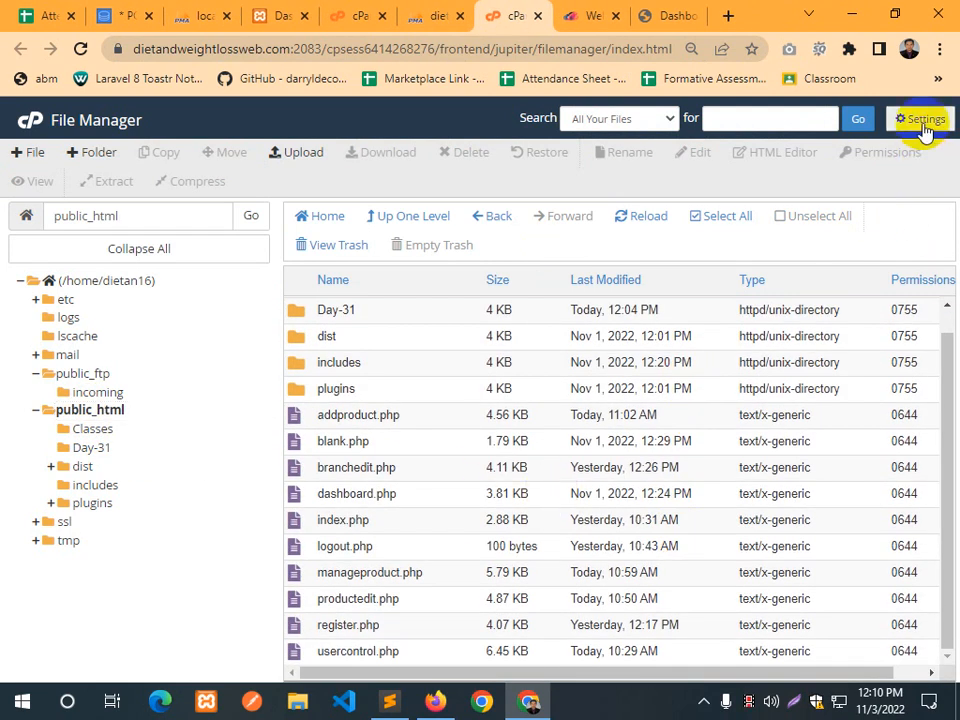
left_click(922, 121)
left_click(340, 309)
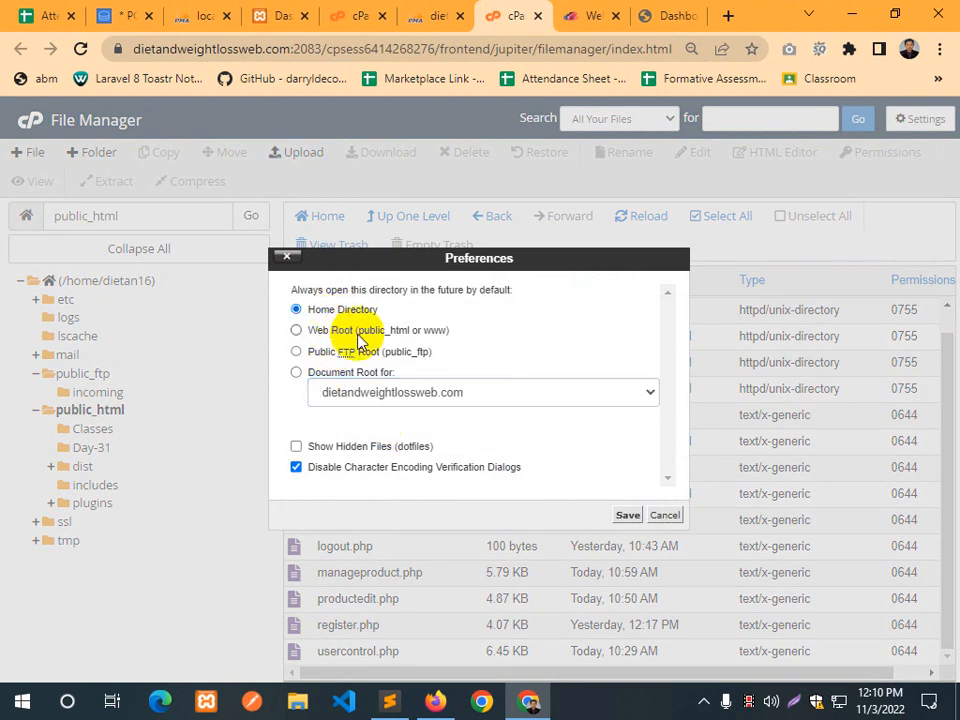
left_click(326, 450)
left_click(627, 515)
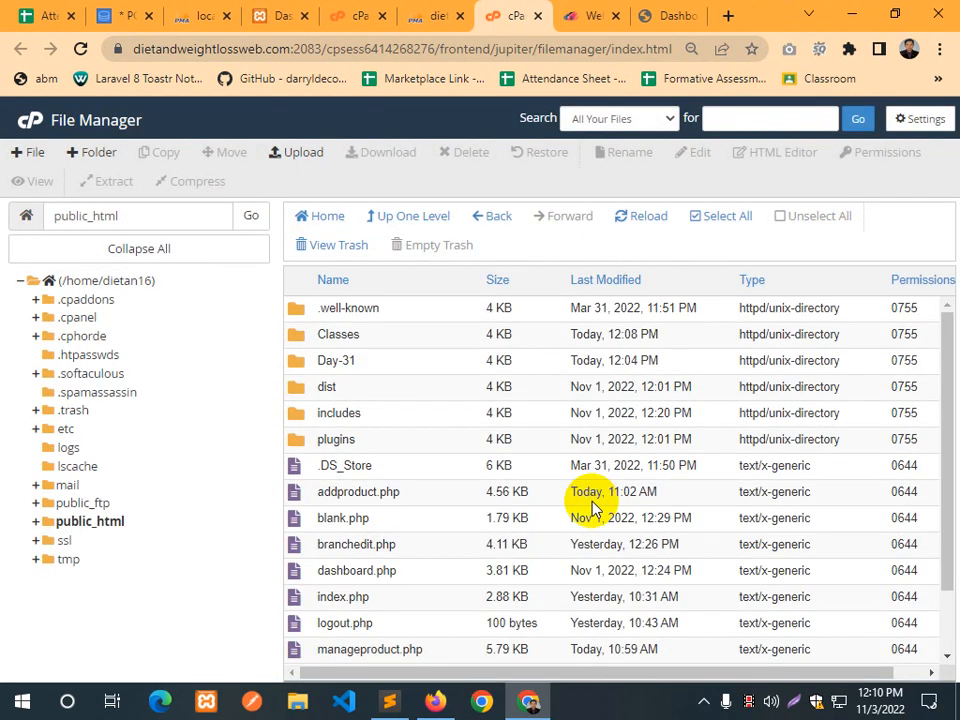
- Browse the public_html listing, select the site's domain in the address, and pick index.php
scroll(590, 512, "down", 2)
scroll(487, 605, "up", 3)
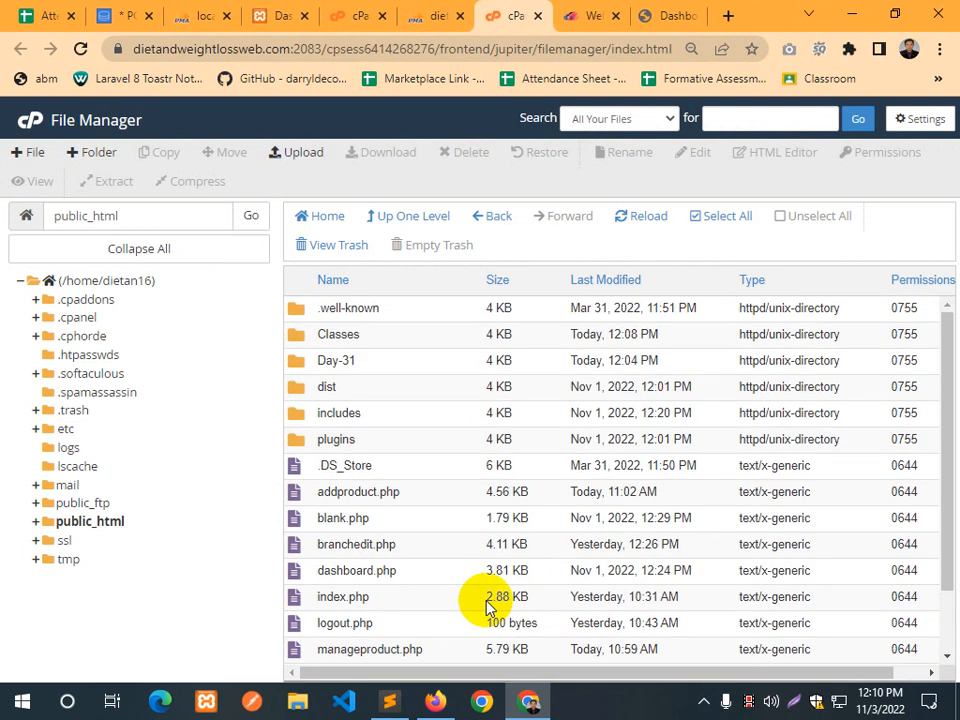
scroll(446, 520, "down", 2)
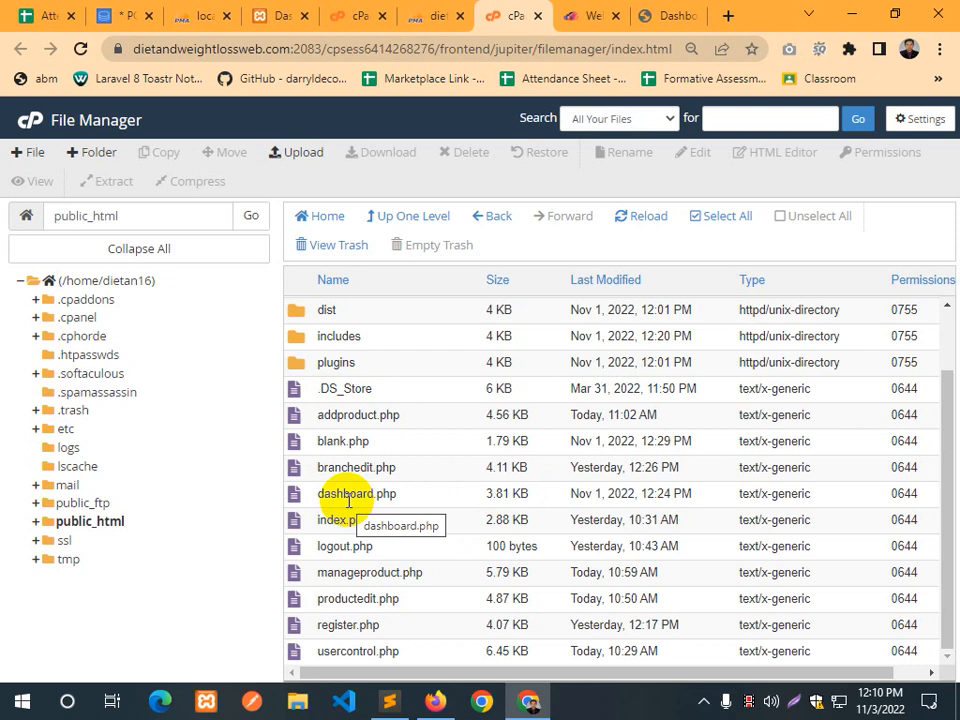
scroll(349, 497, "up", 2)
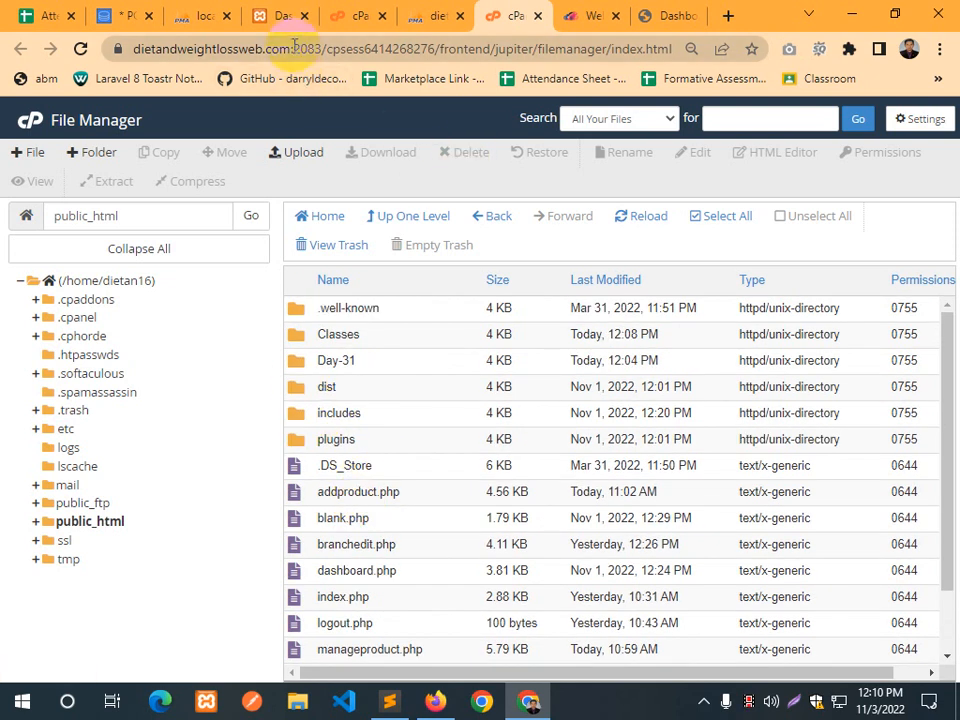
left_click_drag(290, 48, 140, 50)
scroll(536, 504, "down", 2)
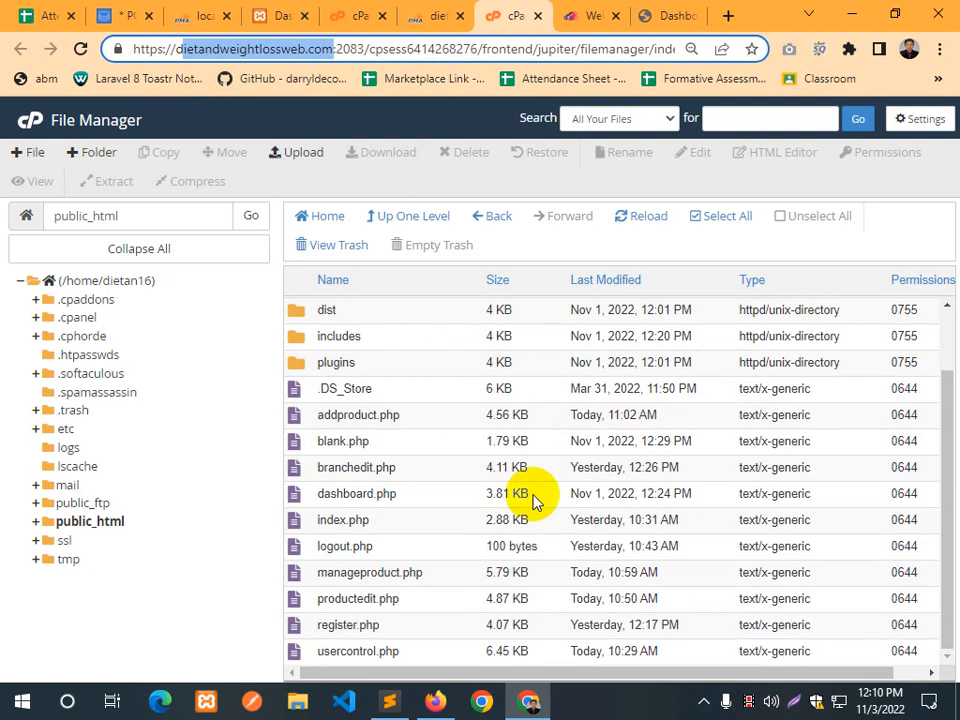
left_click(372, 524)
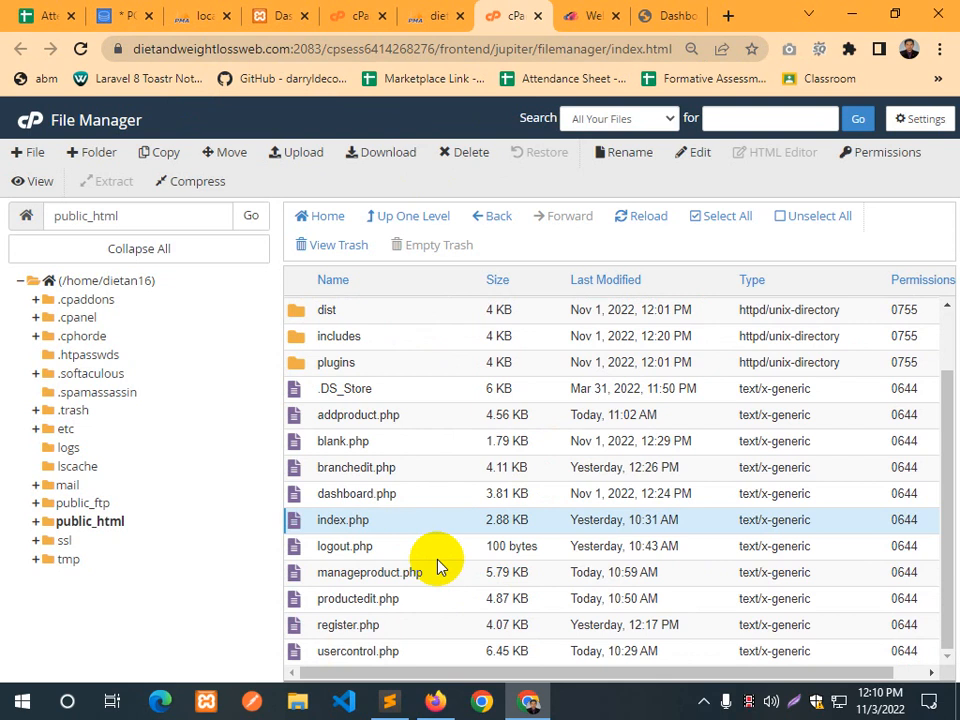
scroll(793, 443, "up", 2)
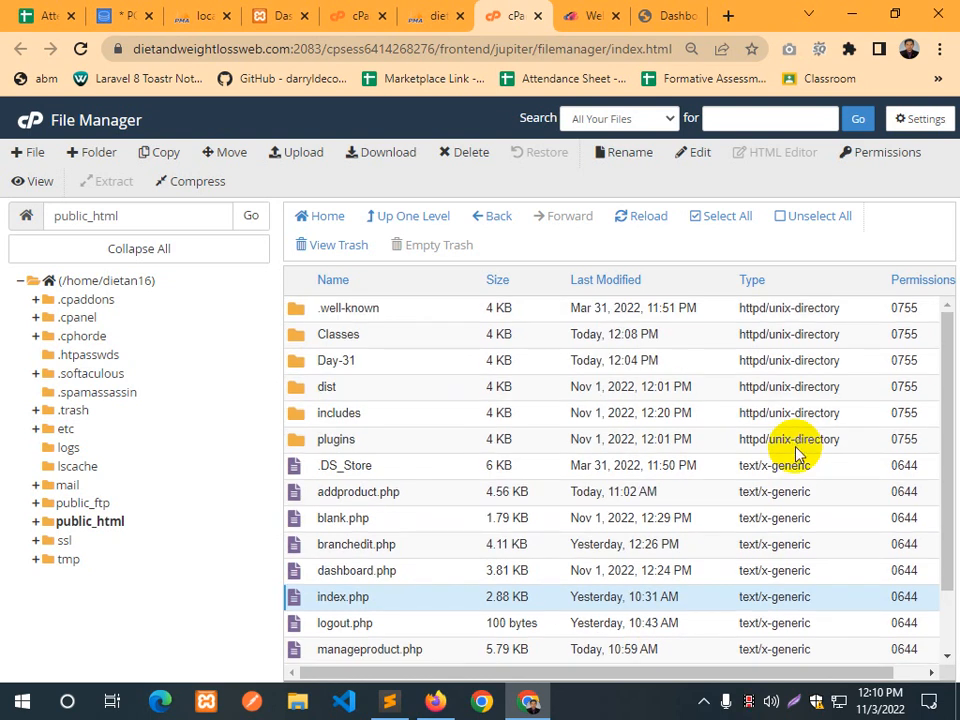
left_click(413, 10)
- Search the cPanel tools for 'terminal', then close the results
left_click(362, 10)
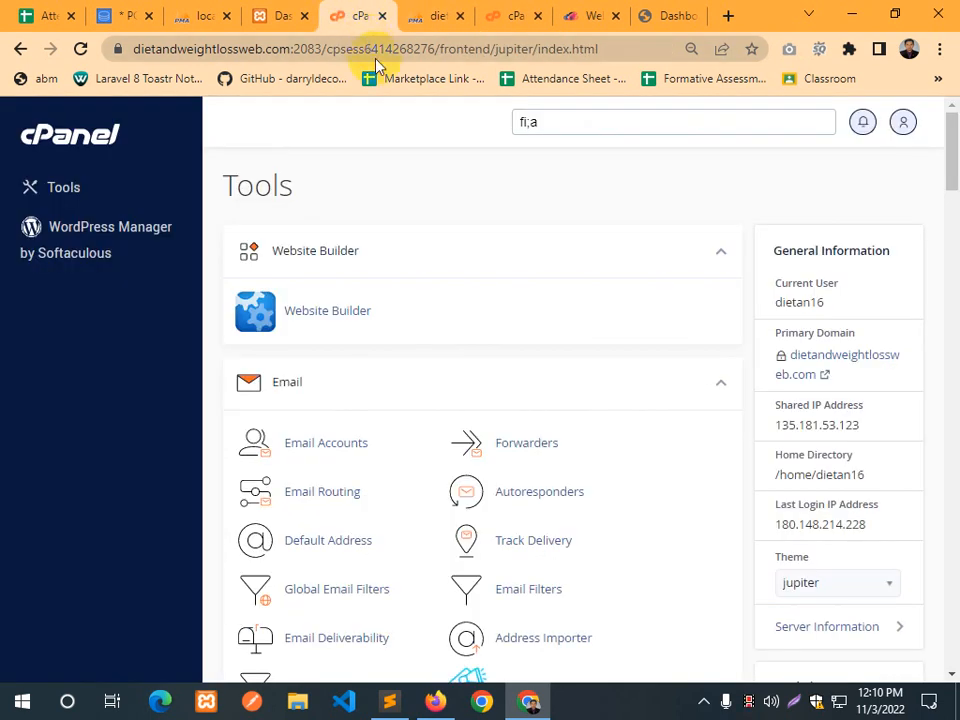
left_click(600, 120)
type("term")
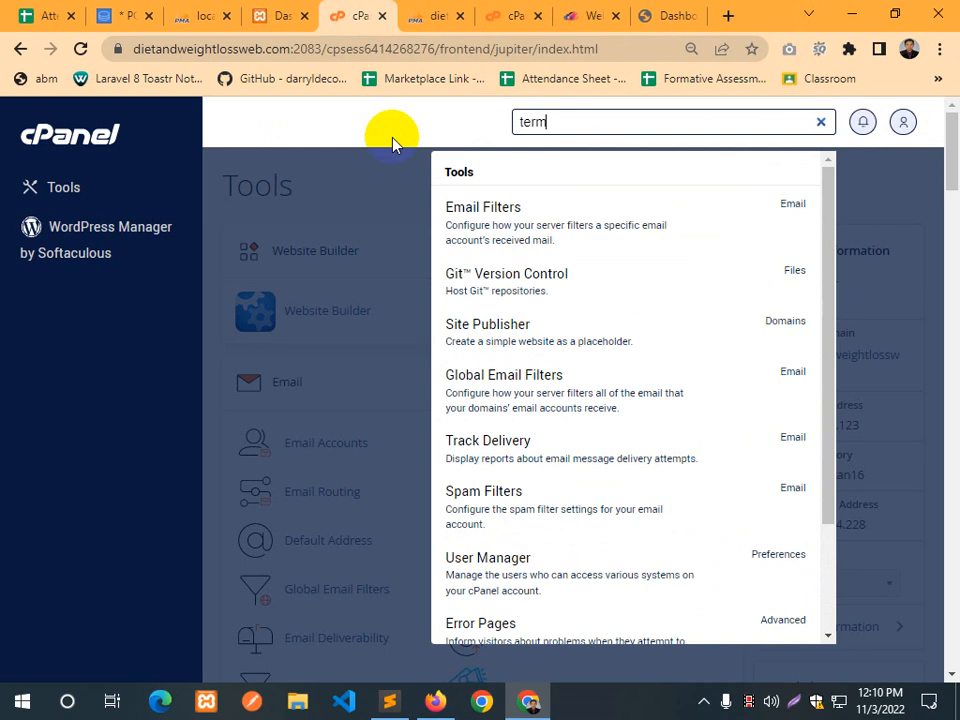
type("inal")
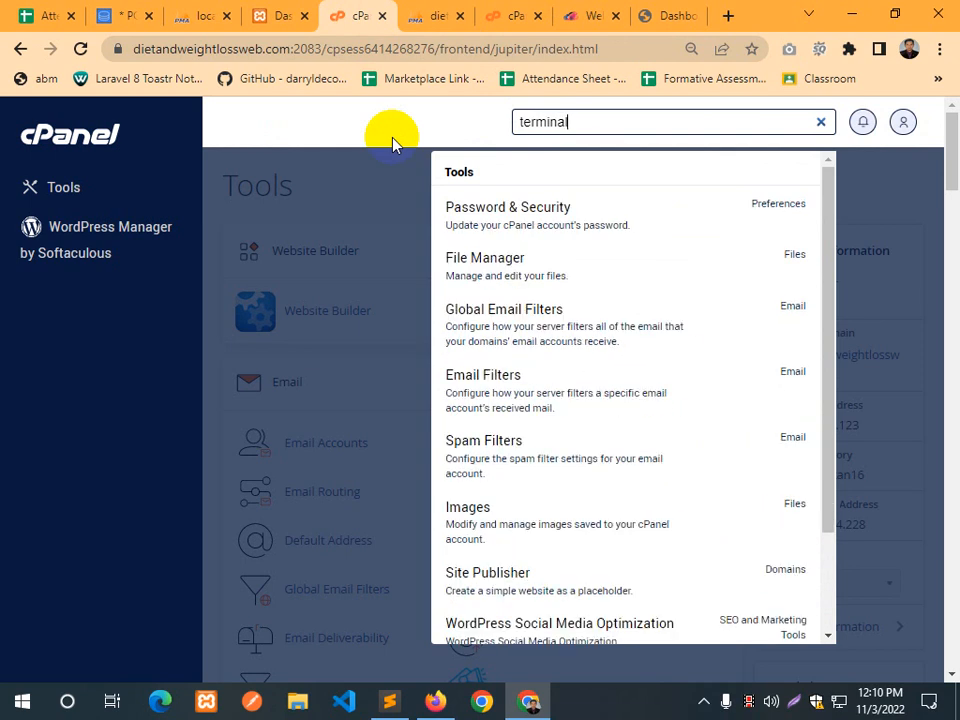
left_click(392, 309)
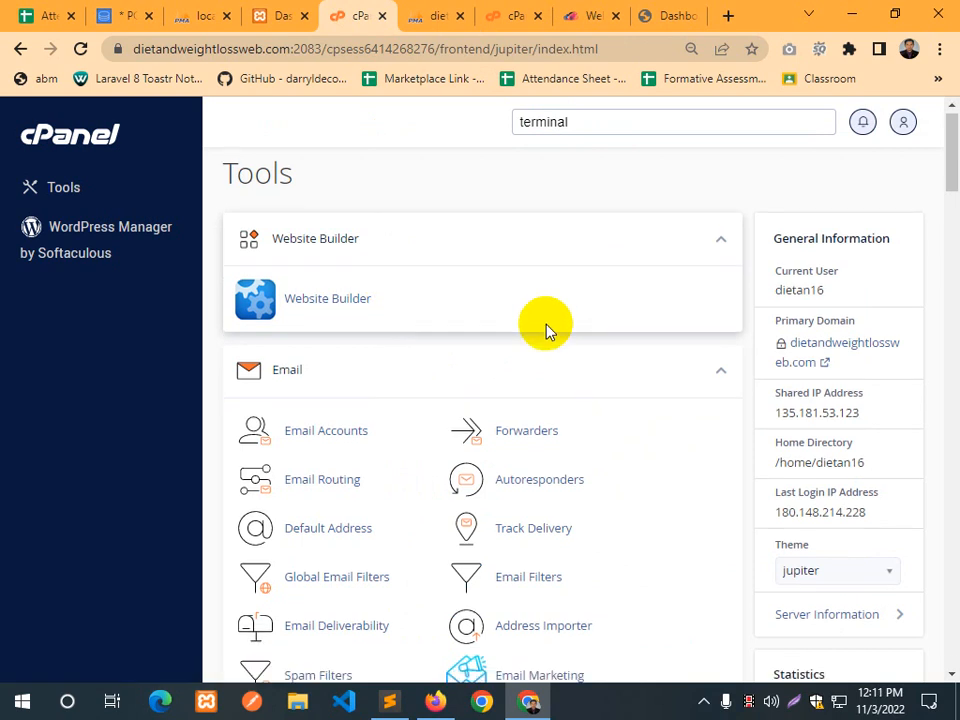
- Scroll through the cPanel Tools page, then return to phpMyAdmin's tbl_branch results
scroll(546, 330, "down", 15)
scroll(546, 336, "down", 10)
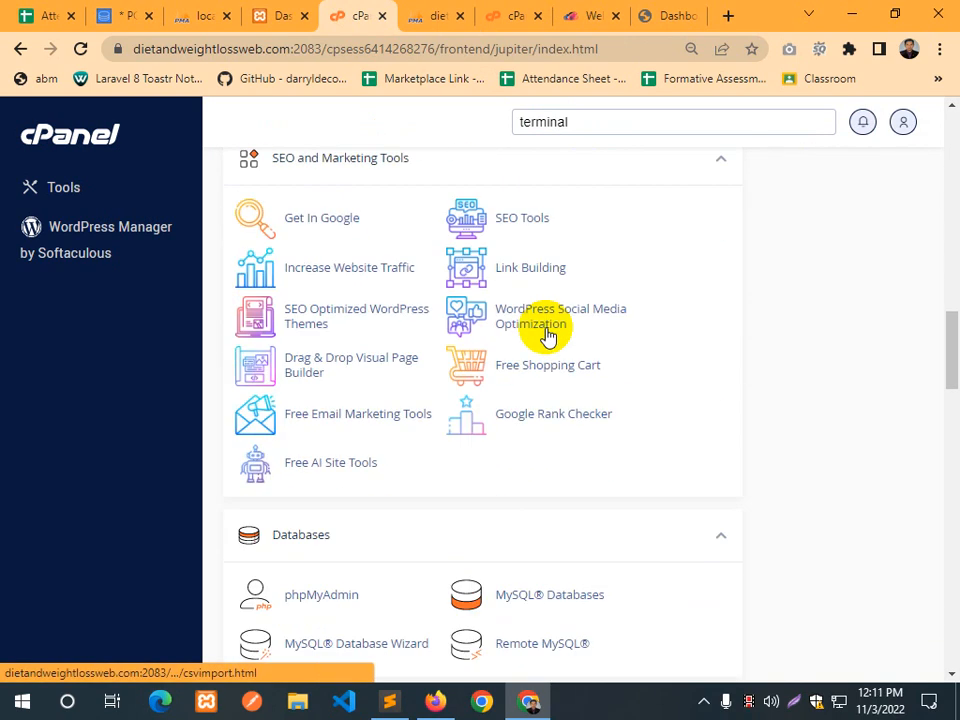
scroll(546, 336, "down", 10)
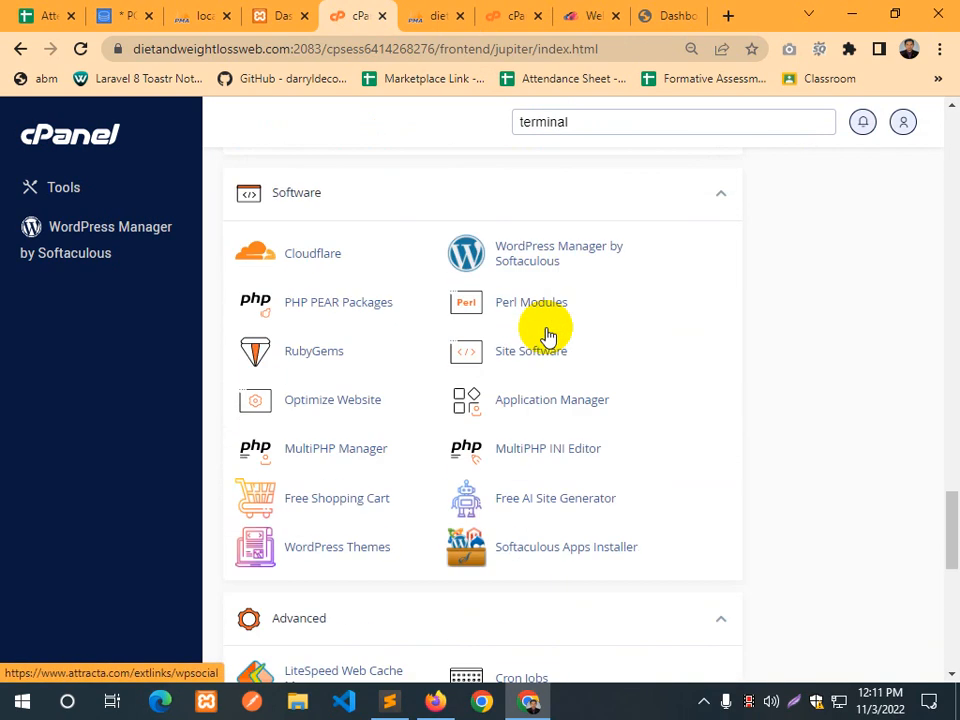
scroll(546, 336, "down", 1)
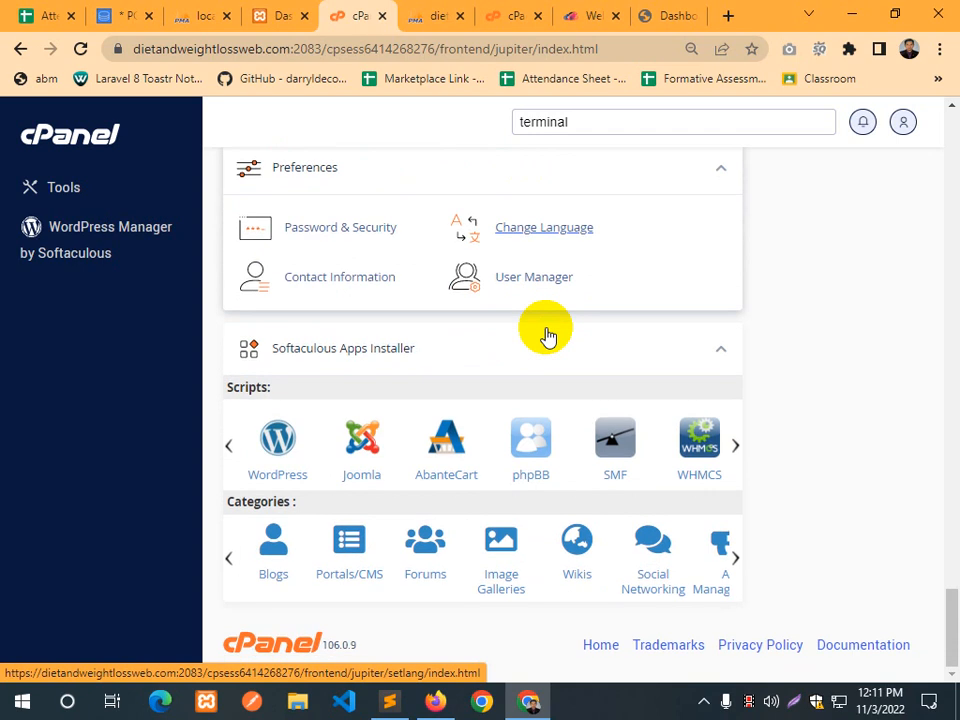
scroll(795, 568, "up", 8)
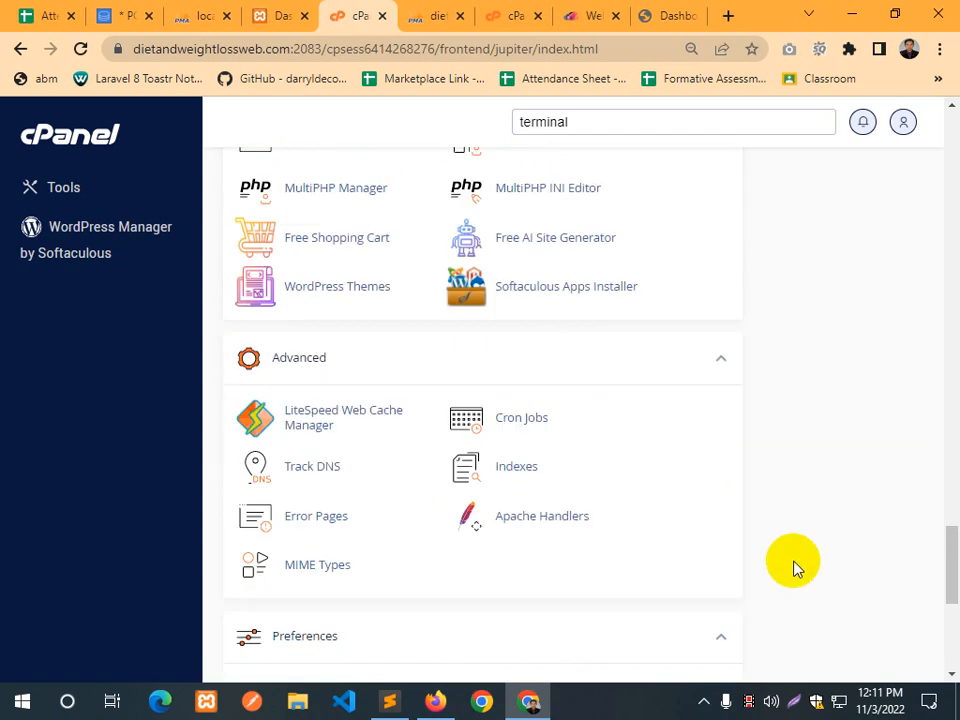
scroll(795, 568, "up", 20)
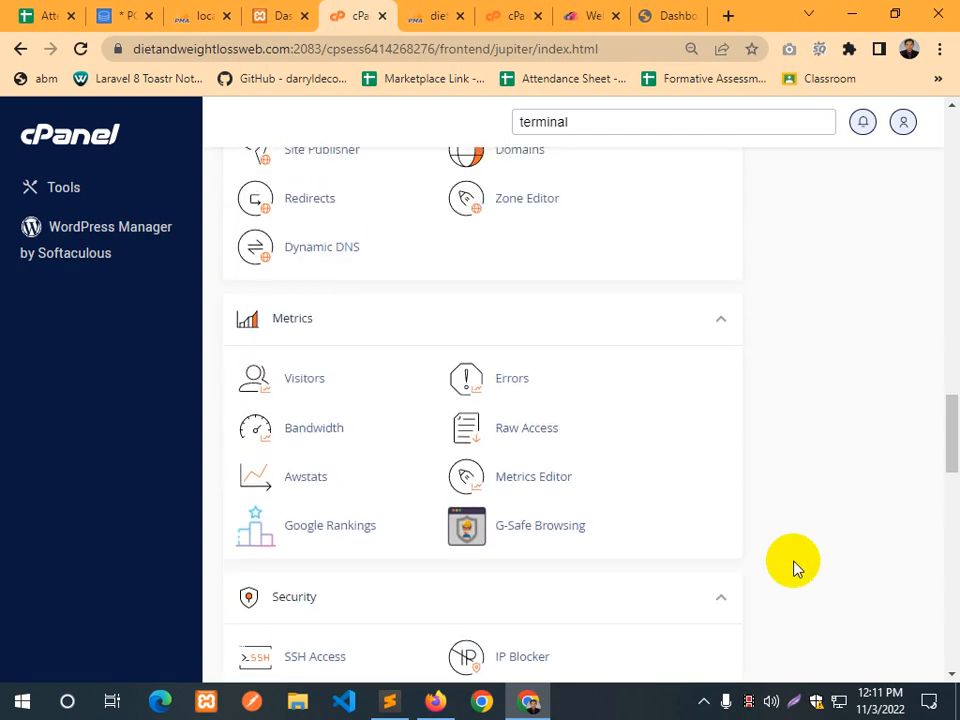
scroll(795, 568, "up", 20)
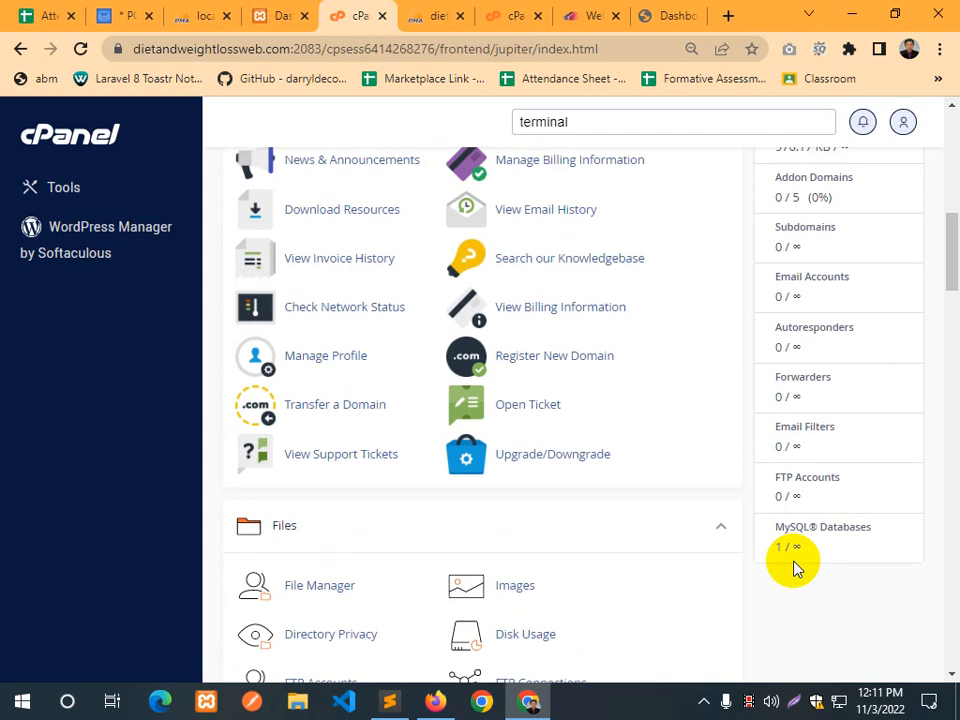
scroll(795, 568, "up", 6)
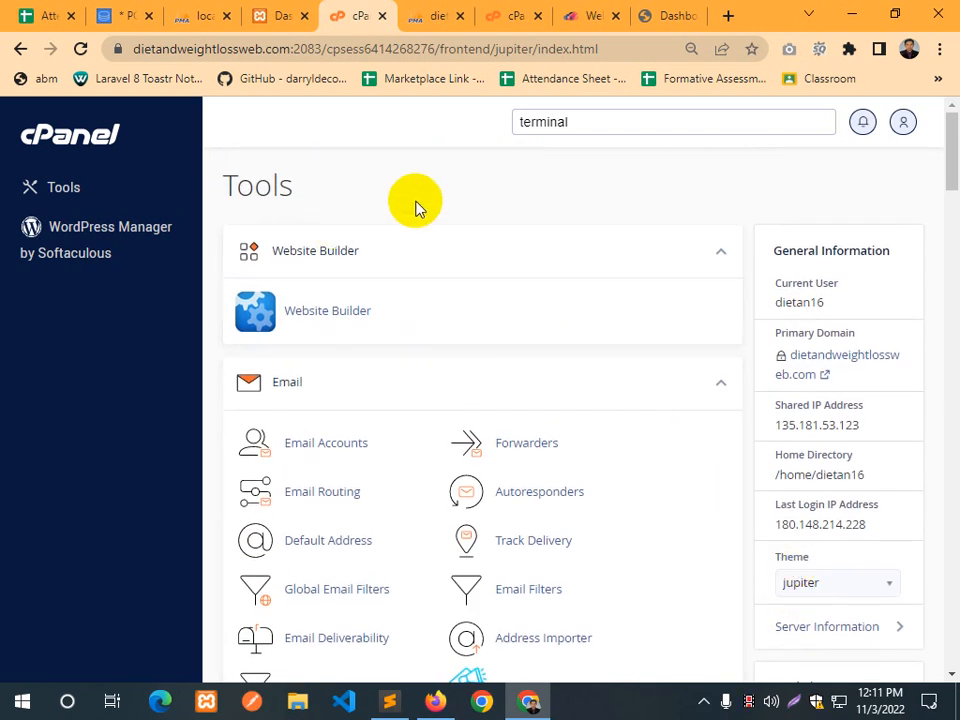
left_click(437, 16)
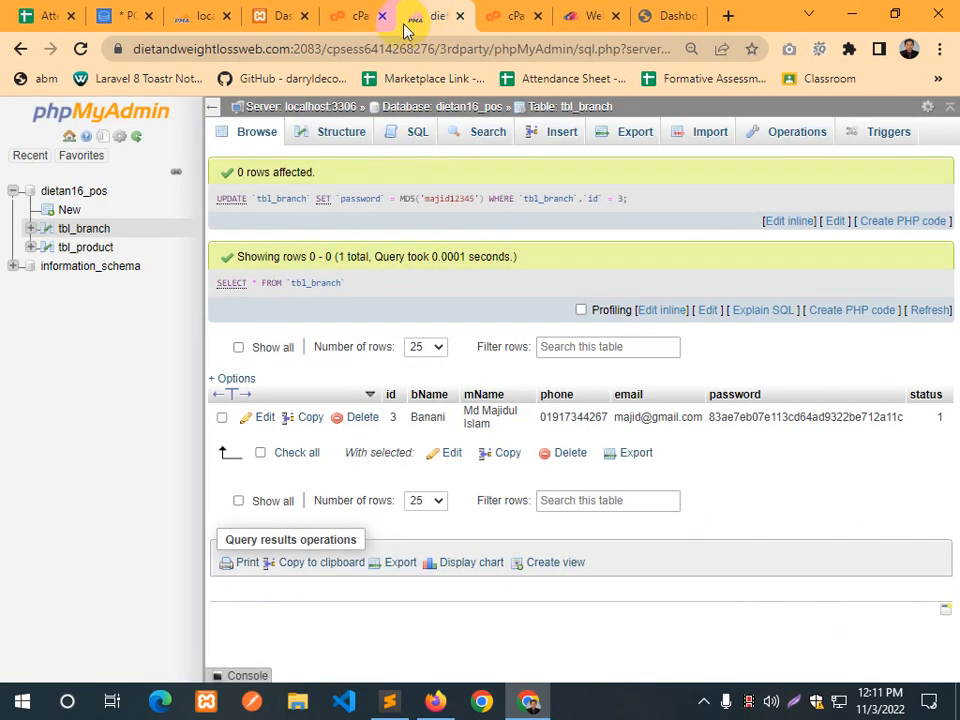
- Reload the live site's welcome page to reach its login, then close that tab
left_click(366, 17)
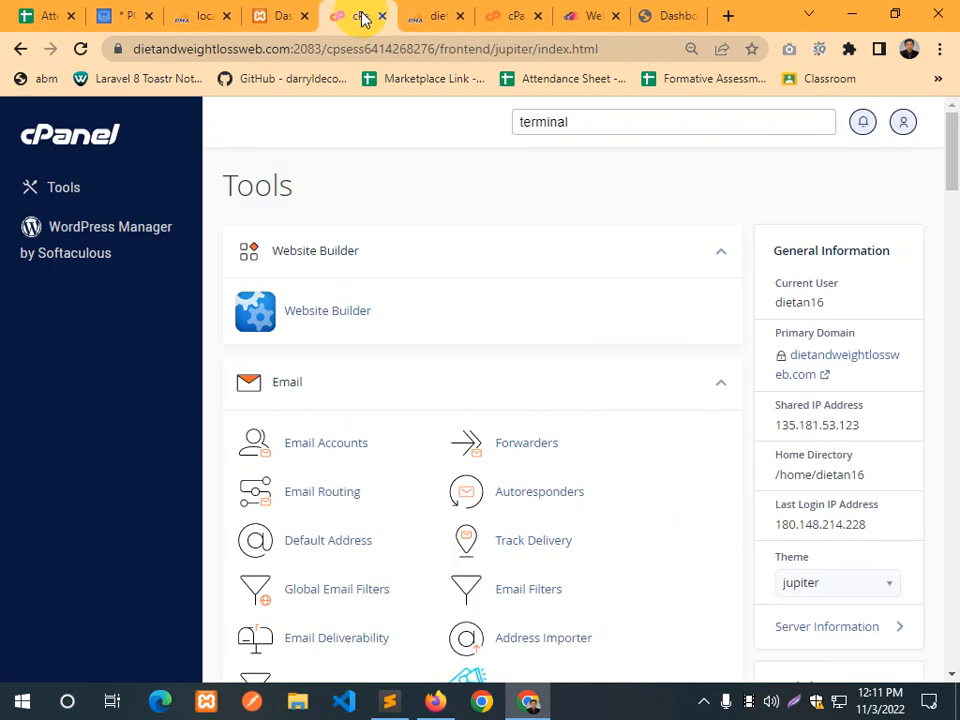
left_click(512, 14)
left_click(597, 15)
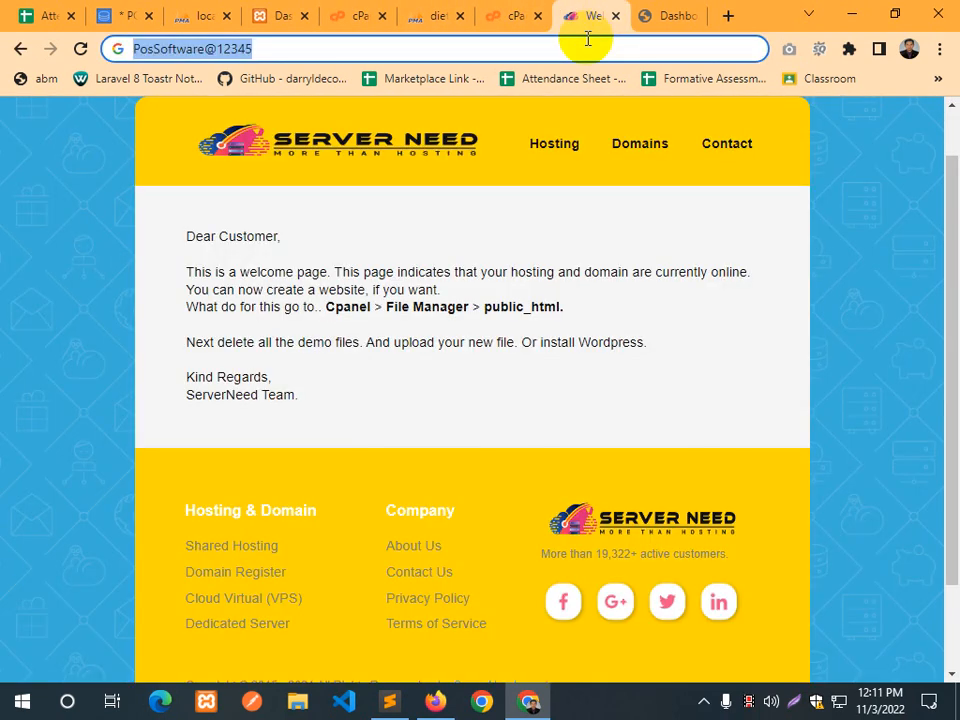
key("ctrl+r")
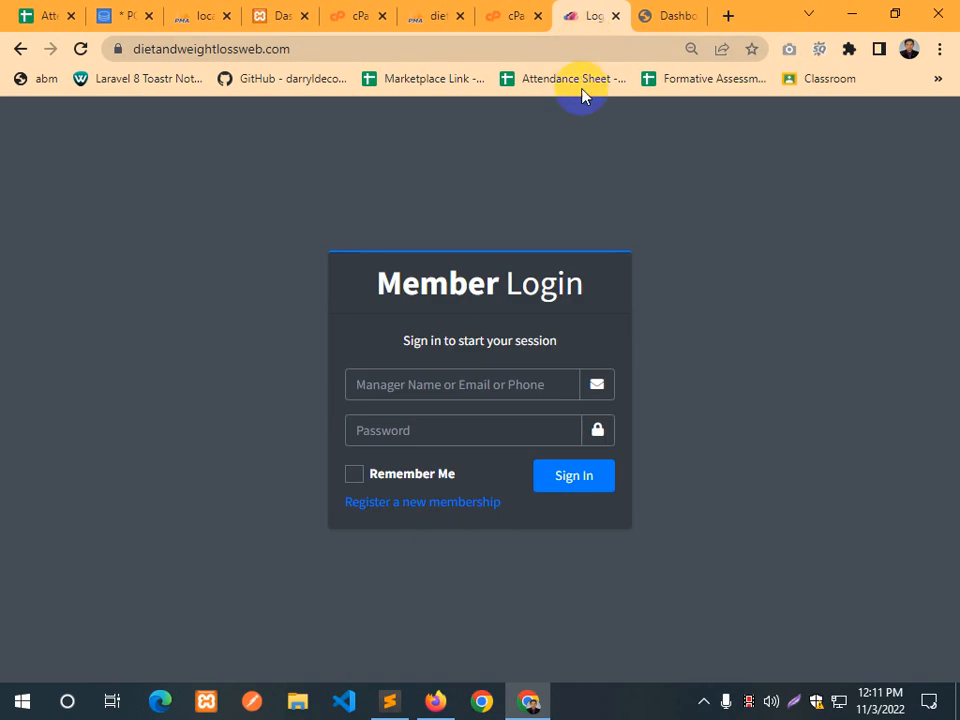
left_click(617, 17)
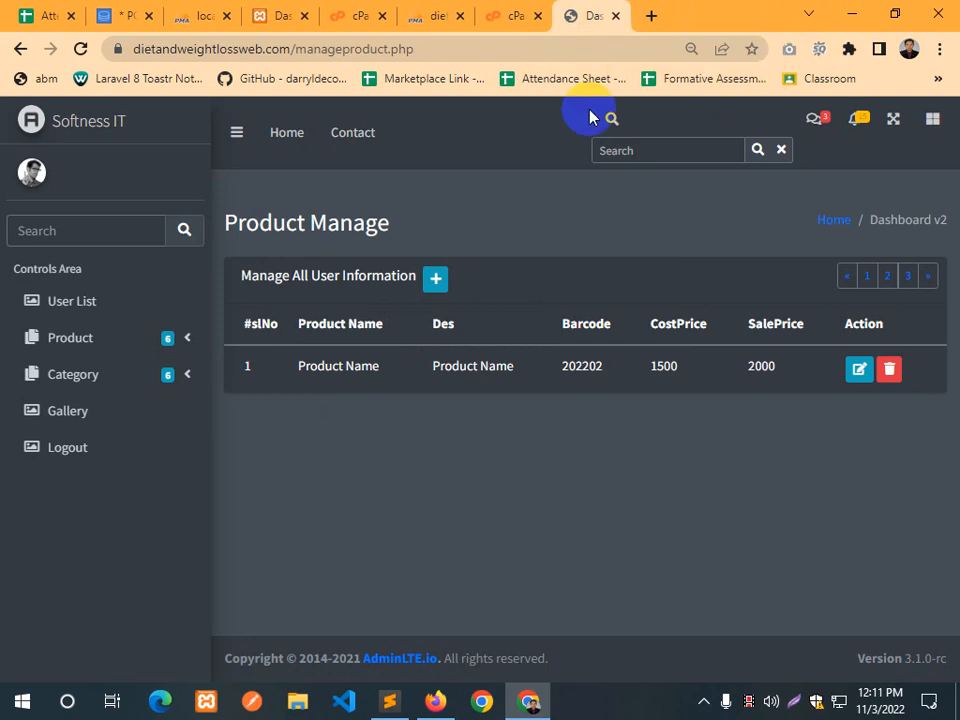
- Check the Product Name row showing barcode 202202, cost 1500 and sale price 2000
left_click_drag(300, 364, 829, 366)
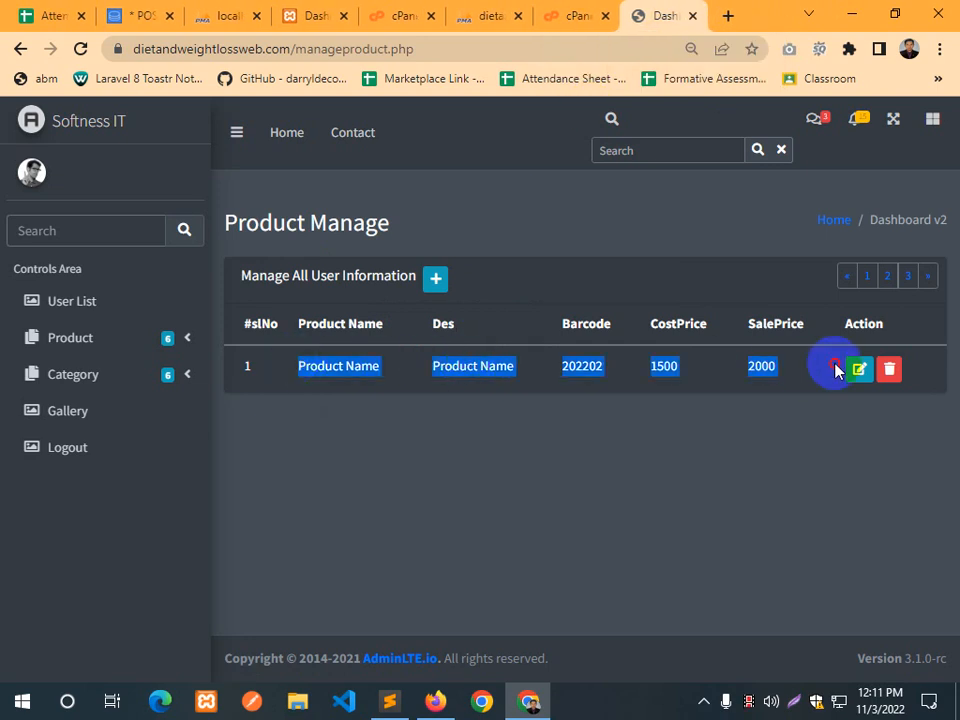
left_click(766, 434)
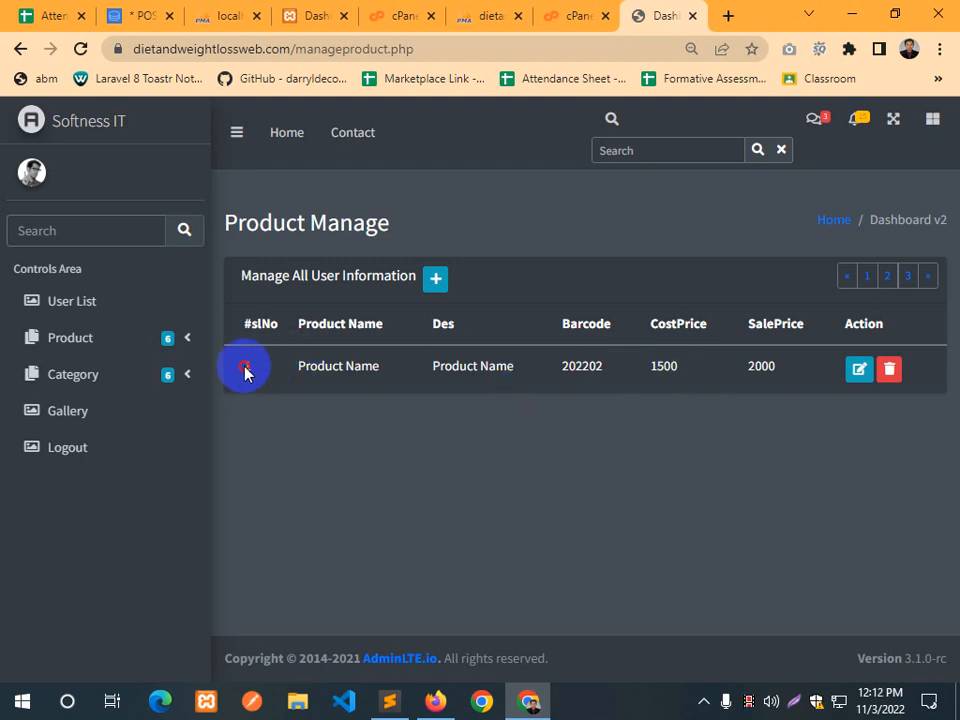
left_click_drag(245, 371, 785, 386)
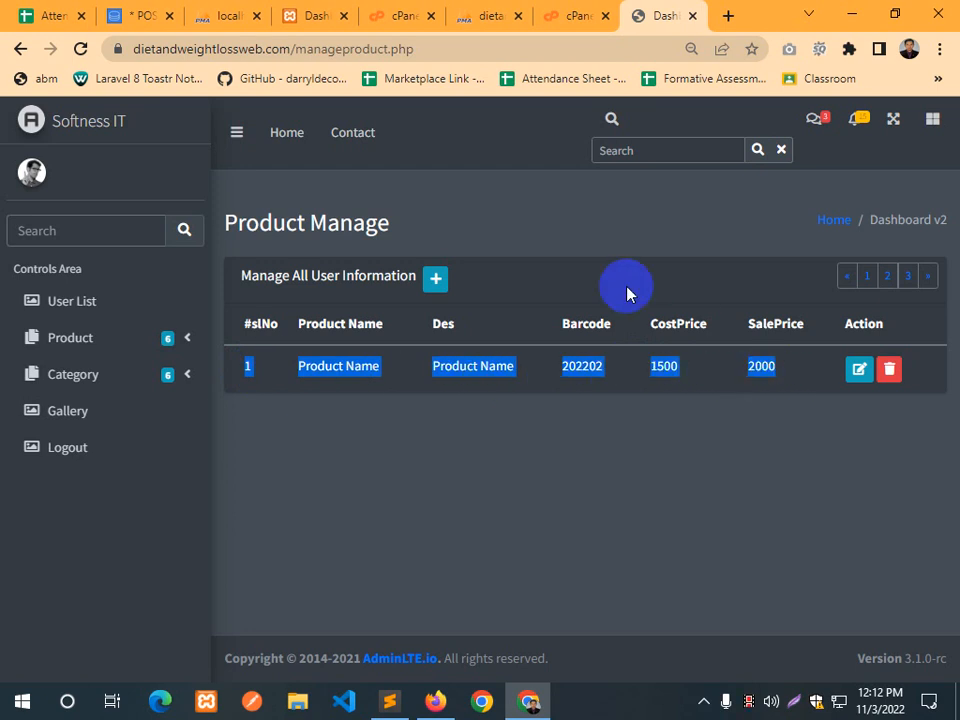
left_click(483, 22)
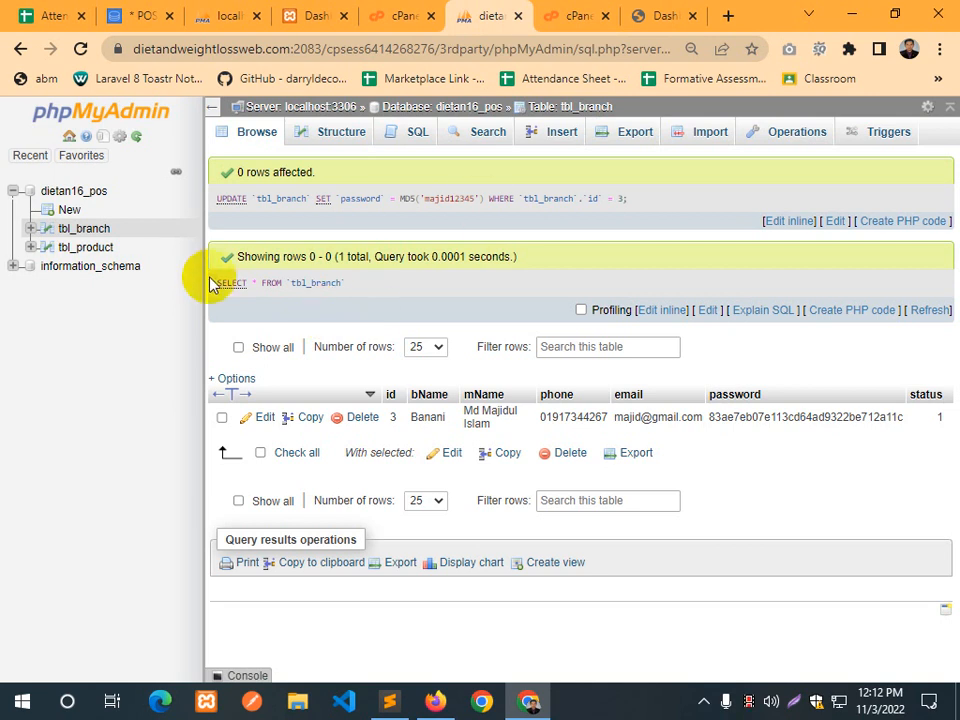
left_click(664, 12)
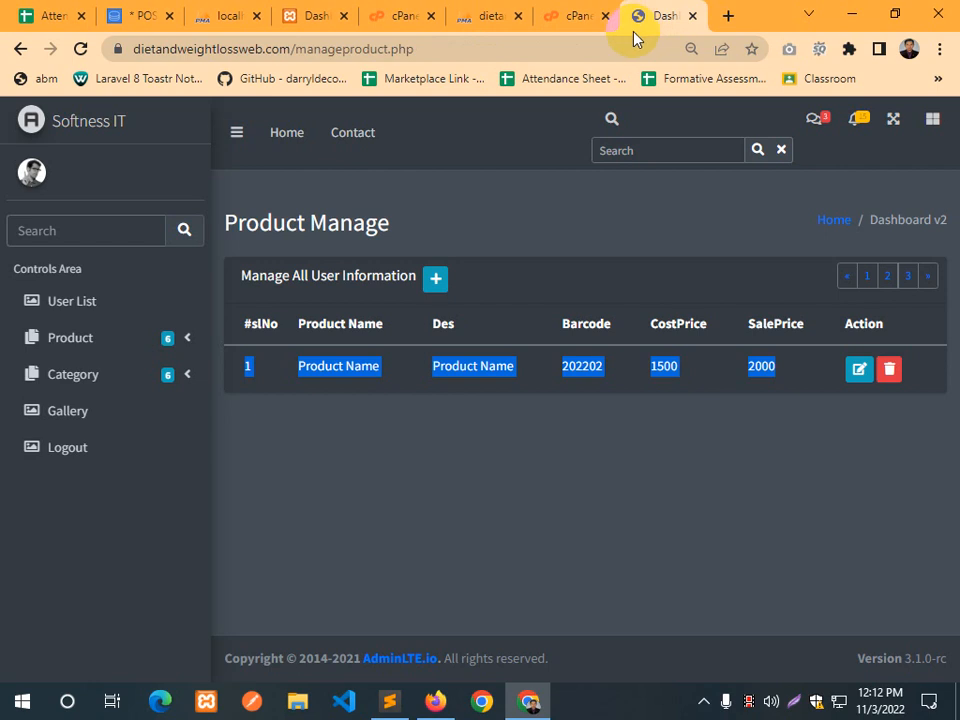
left_click(475, 383)
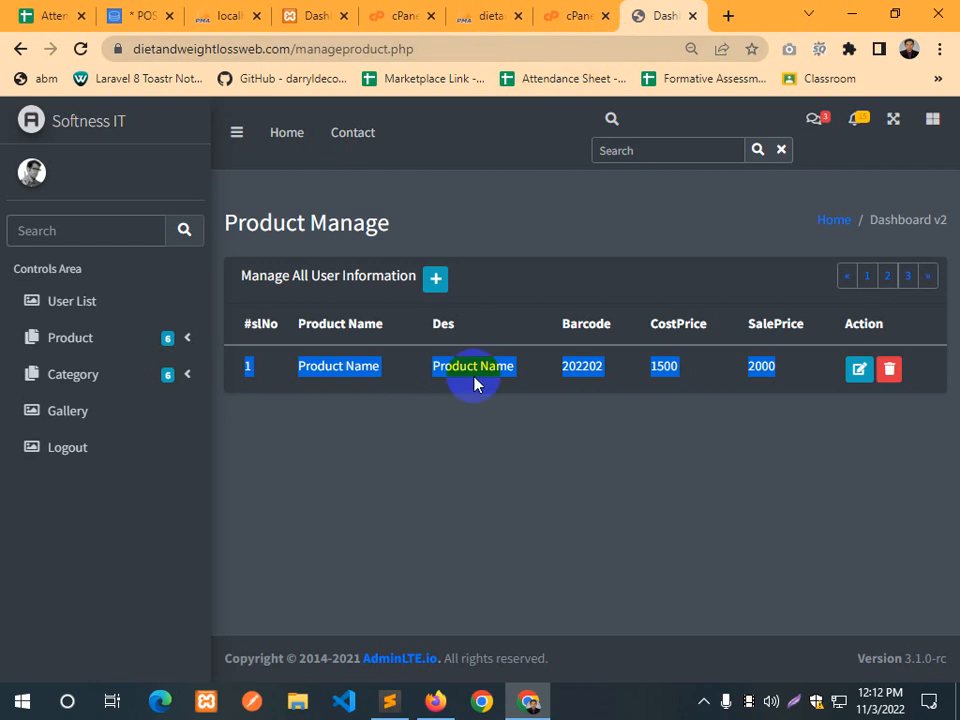
left_click(398, 428)
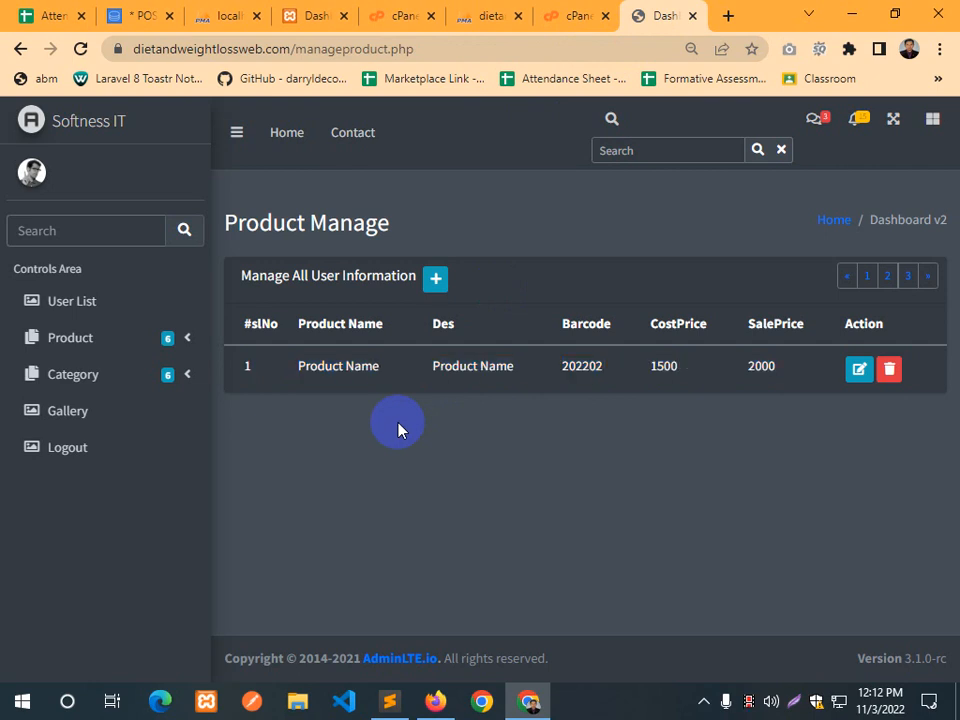